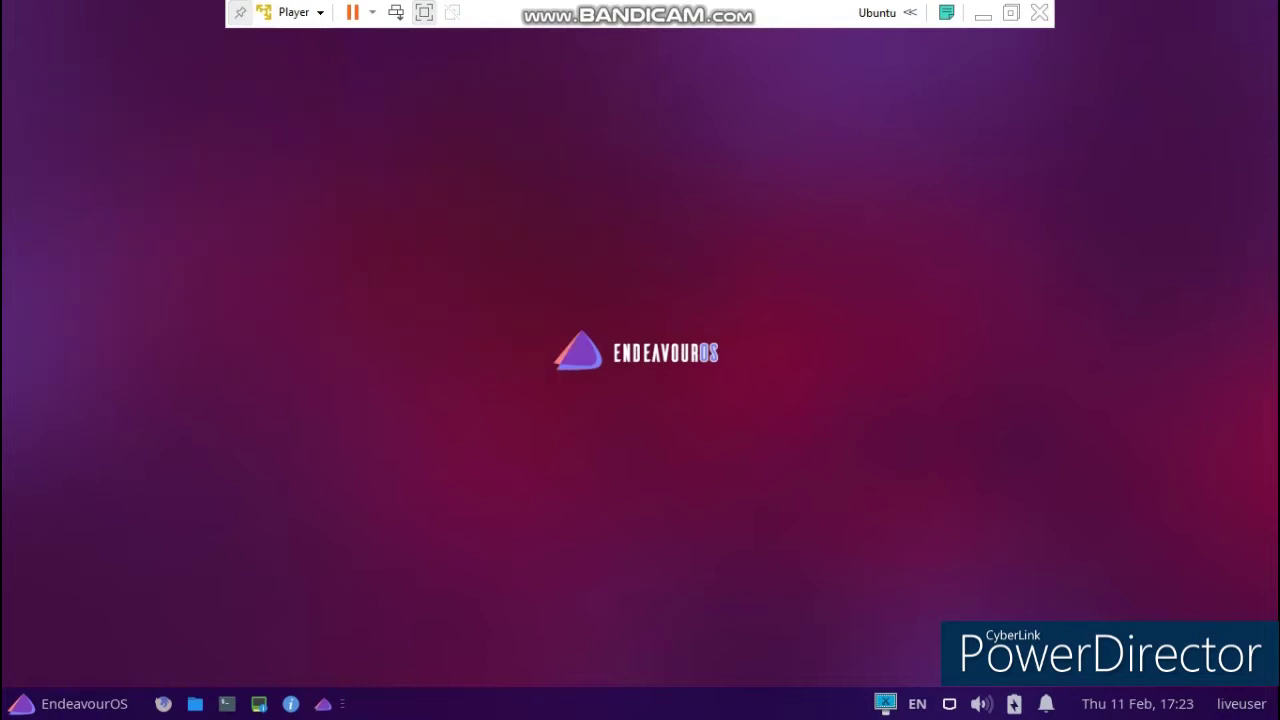
Open Parole Media Player, look over its menus without loading any media, and close the player
click(70, 704)
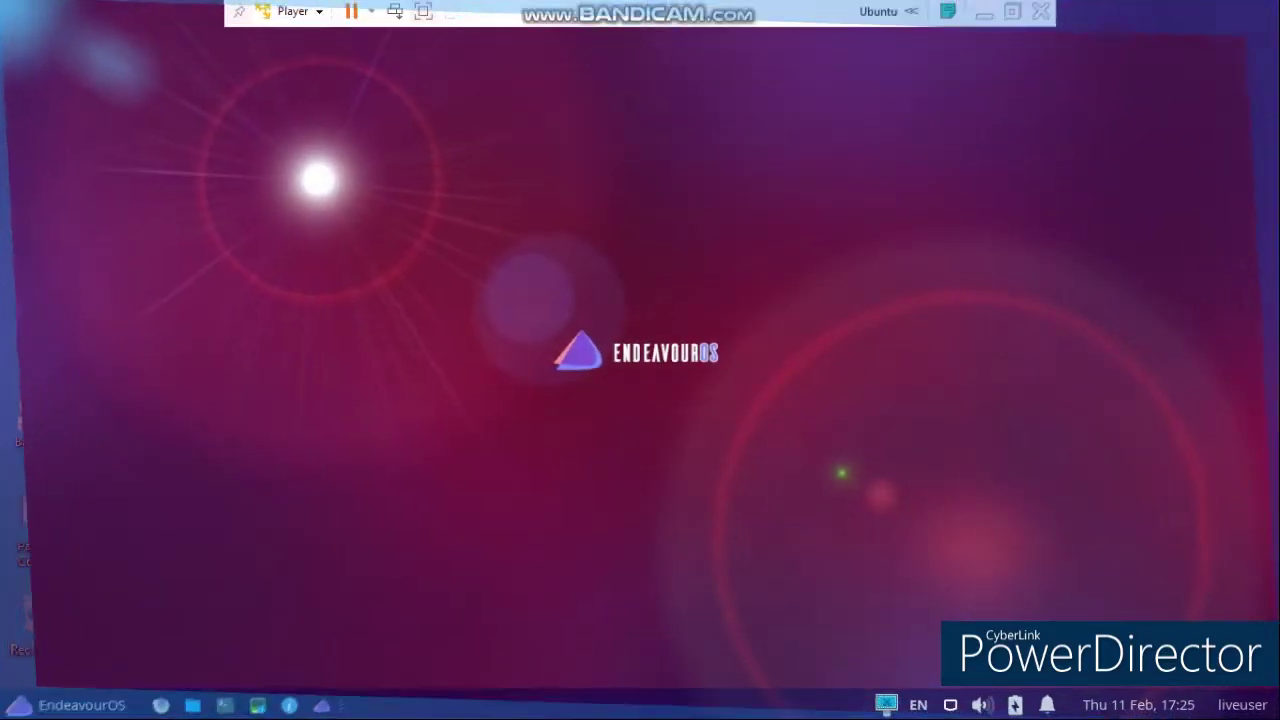
click(316, 186)
key(Down)
key(Down)
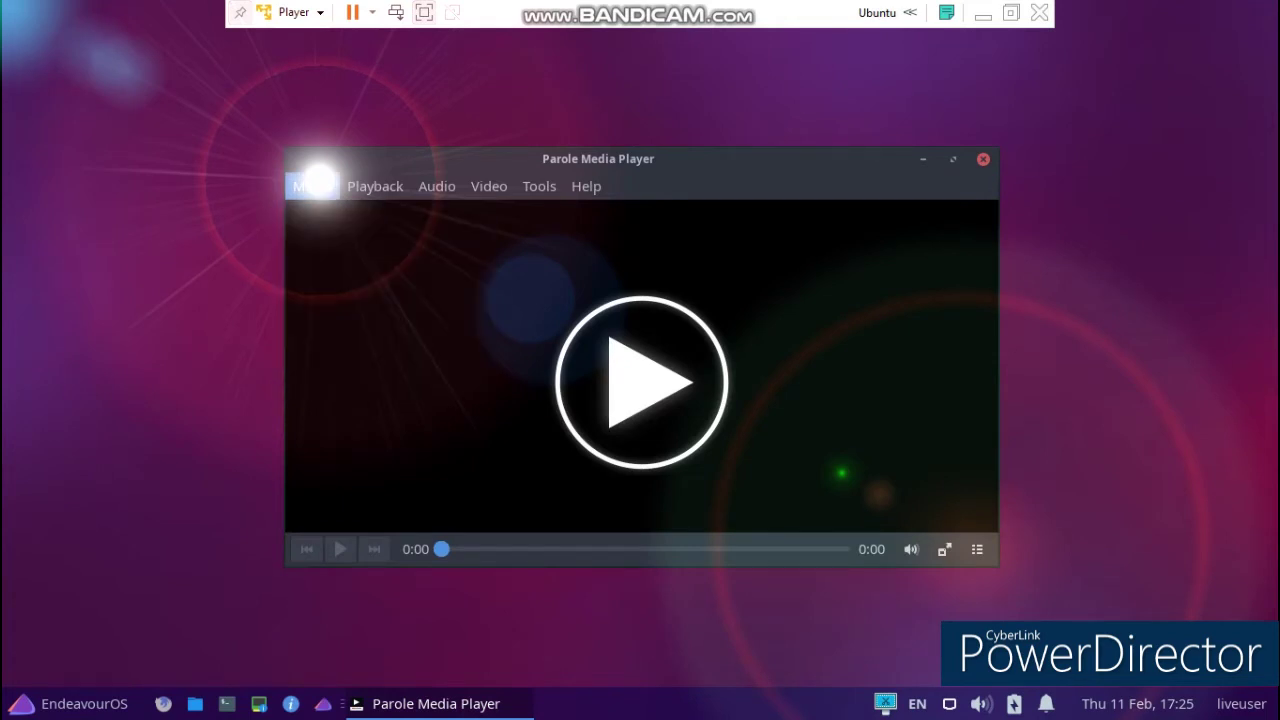
mouse_move(586, 186)
key(Escape)
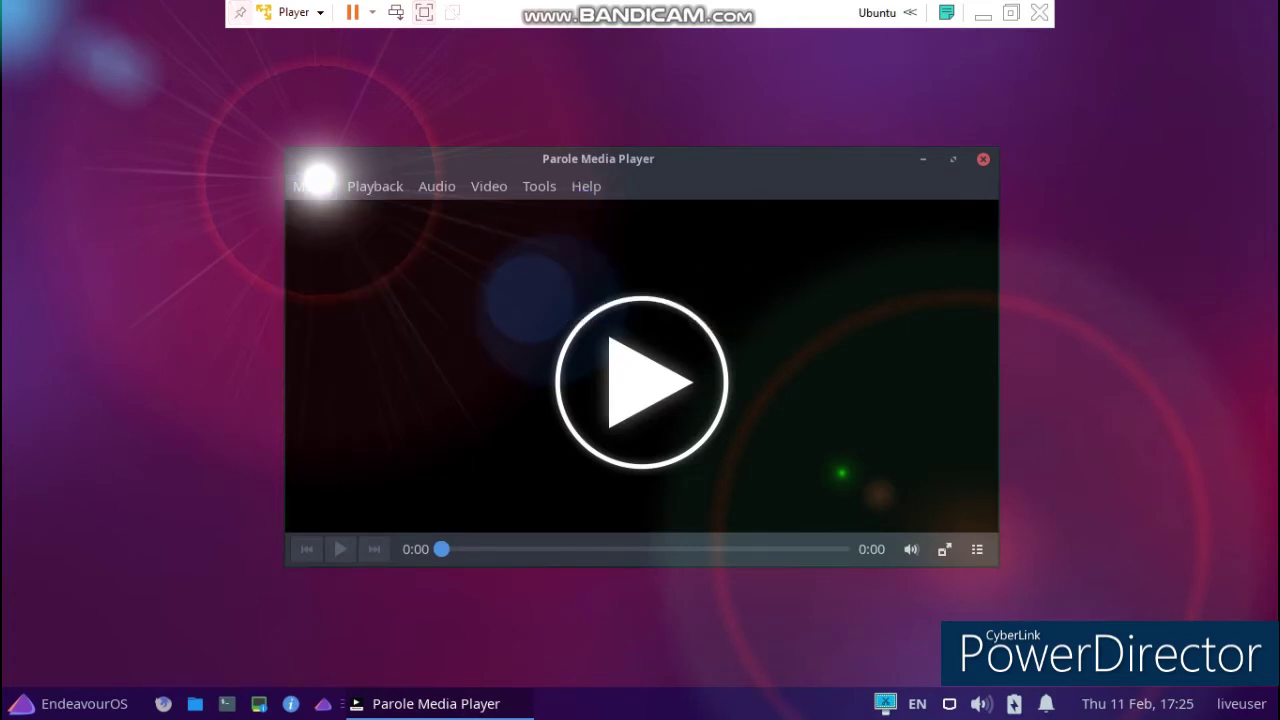
key(ctrl+q)
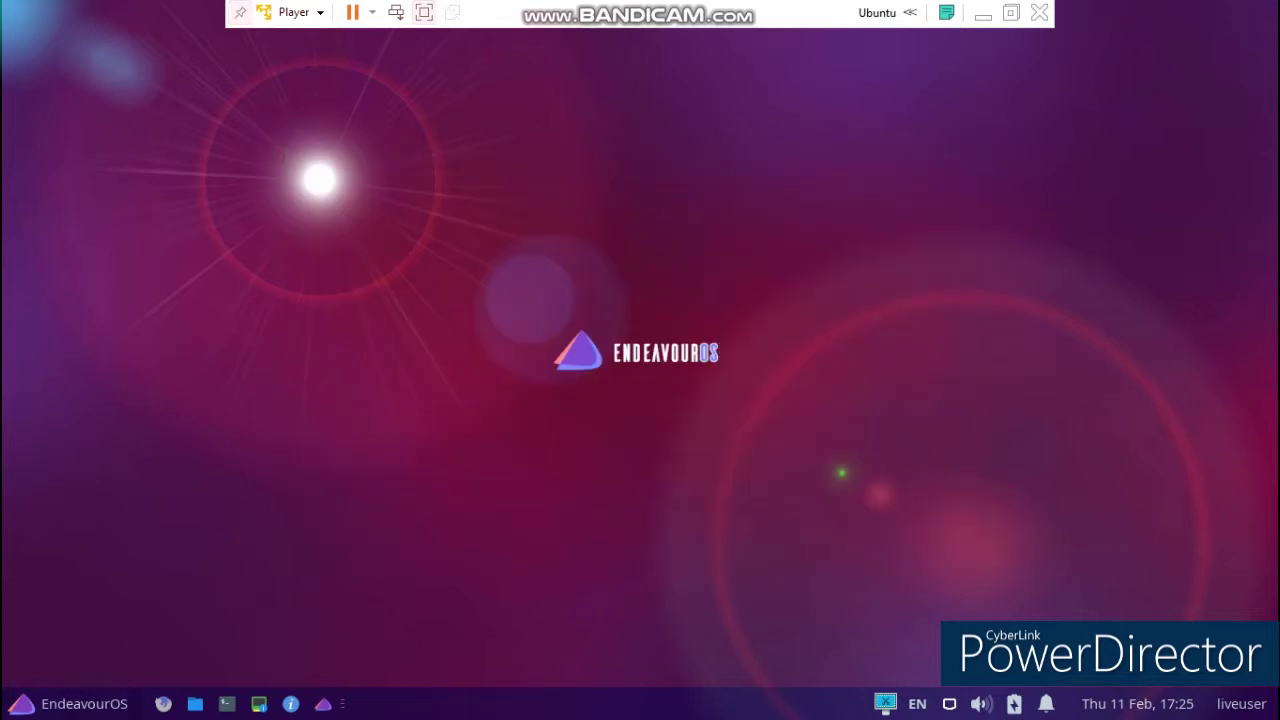
Capture a wide rectangular region of the desktop with the Screenshot tool and save the image in the Pictures folder
click(70, 704)
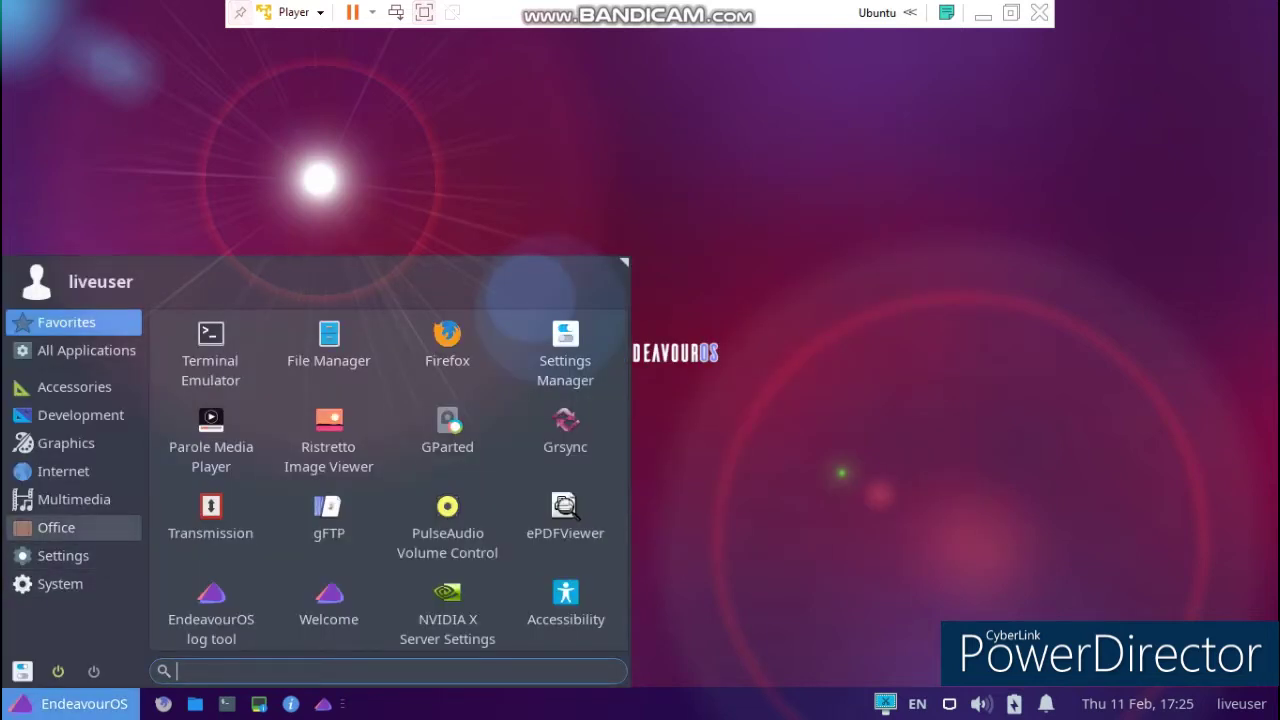
click(56, 527)
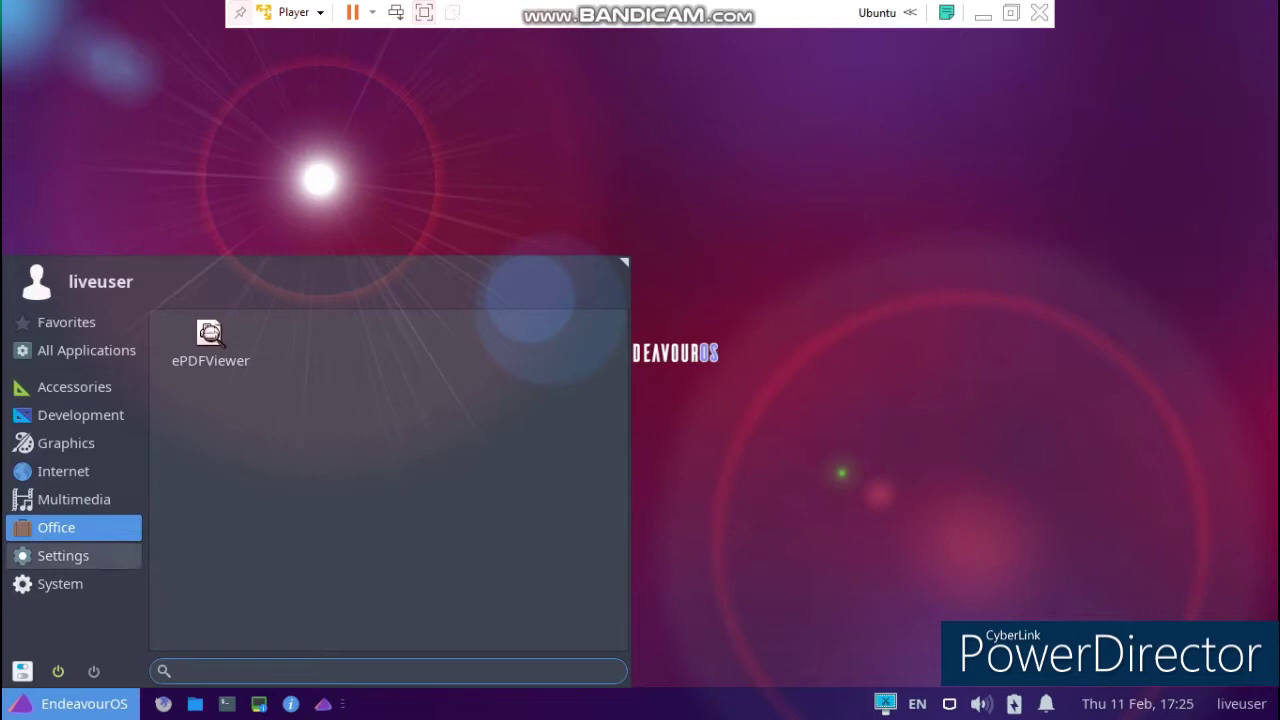
click(74, 386)
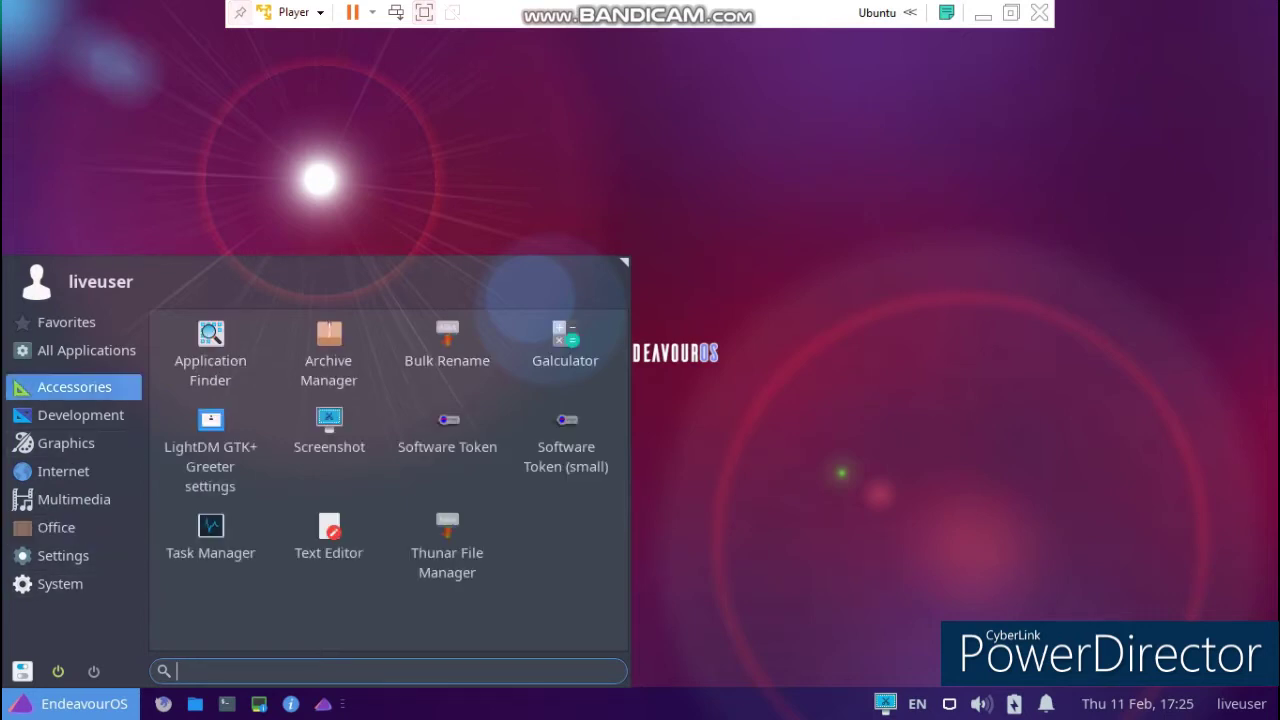
click(329, 435)
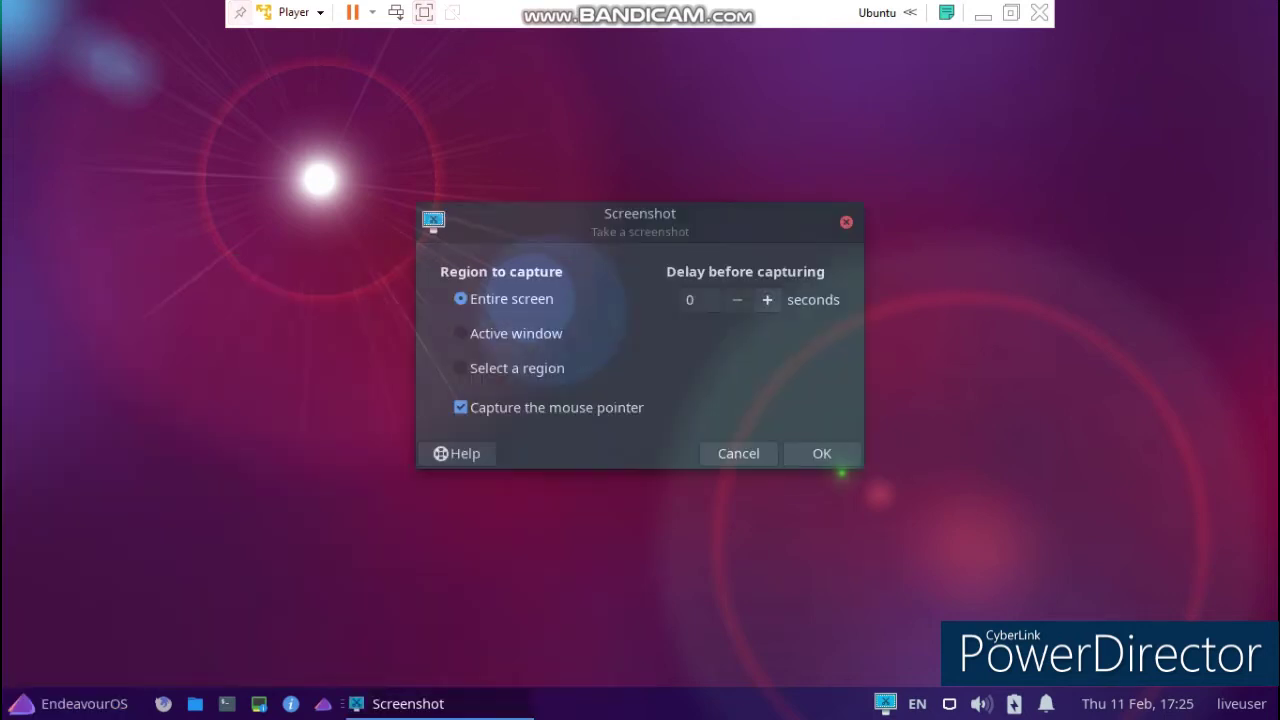
click(460, 368)
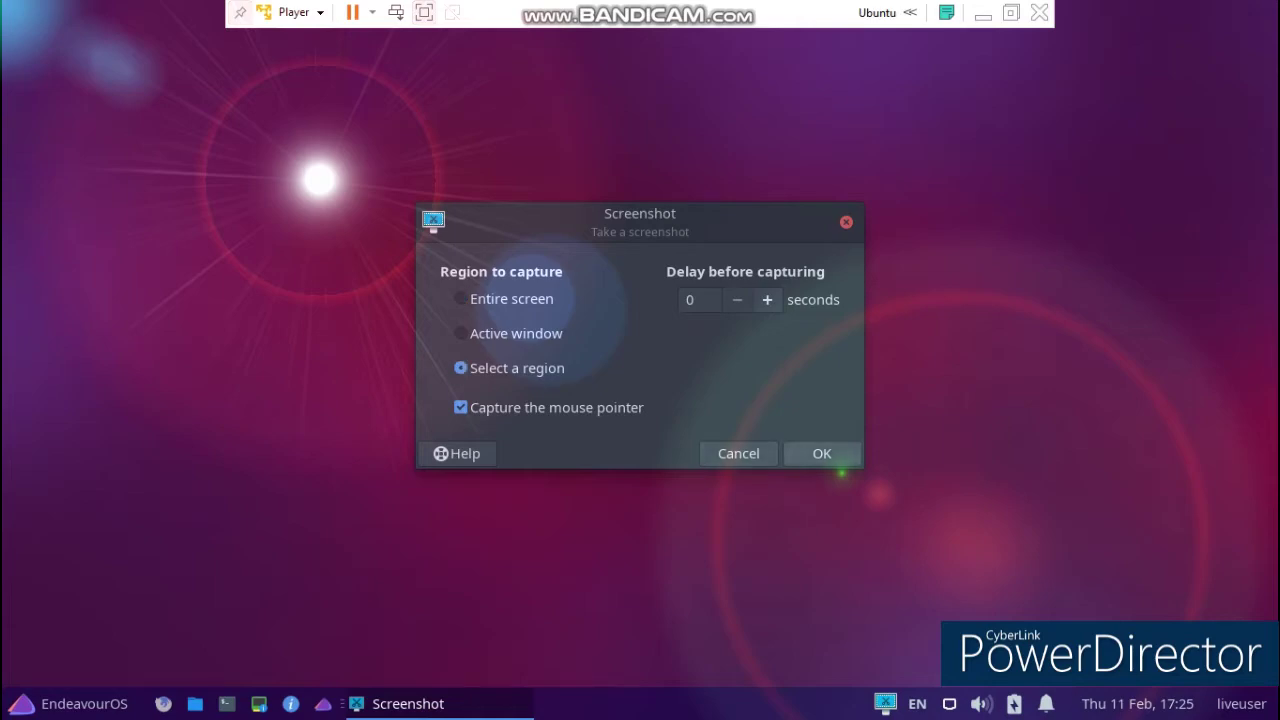
click(821, 453)
drag(212, 566, 1062, 289)
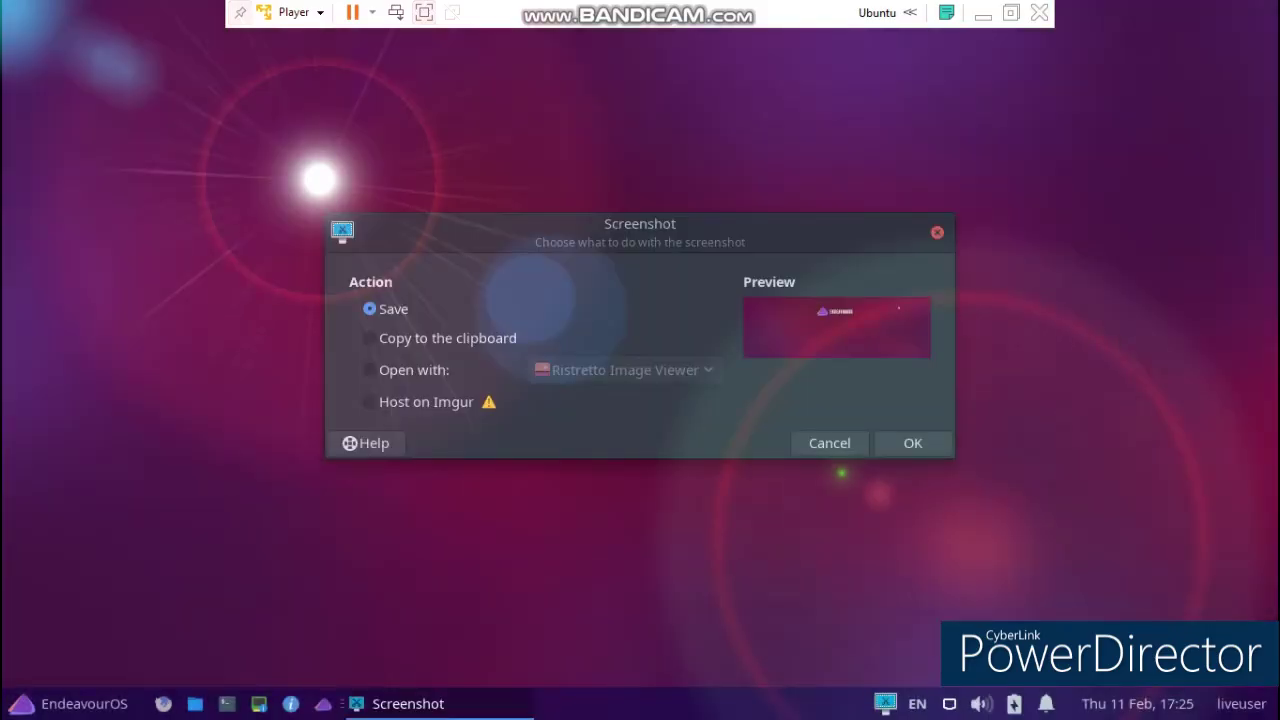
click(913, 443)
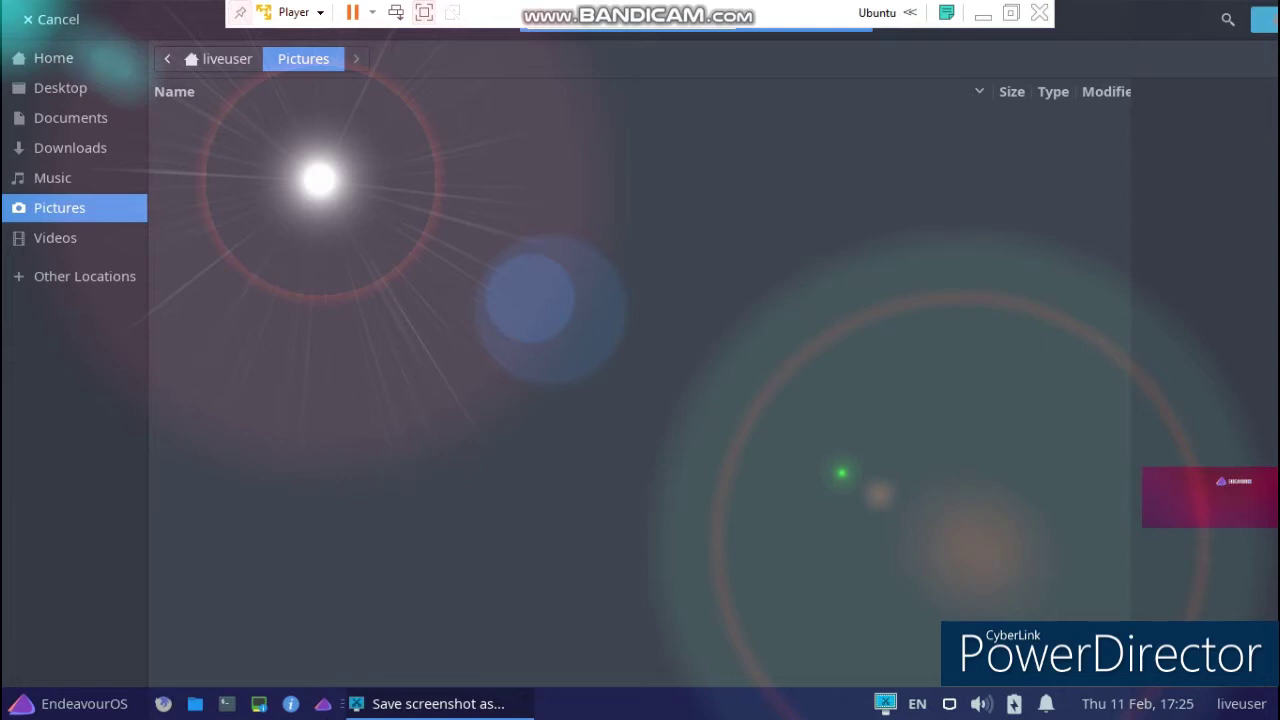
click(1264, 20)
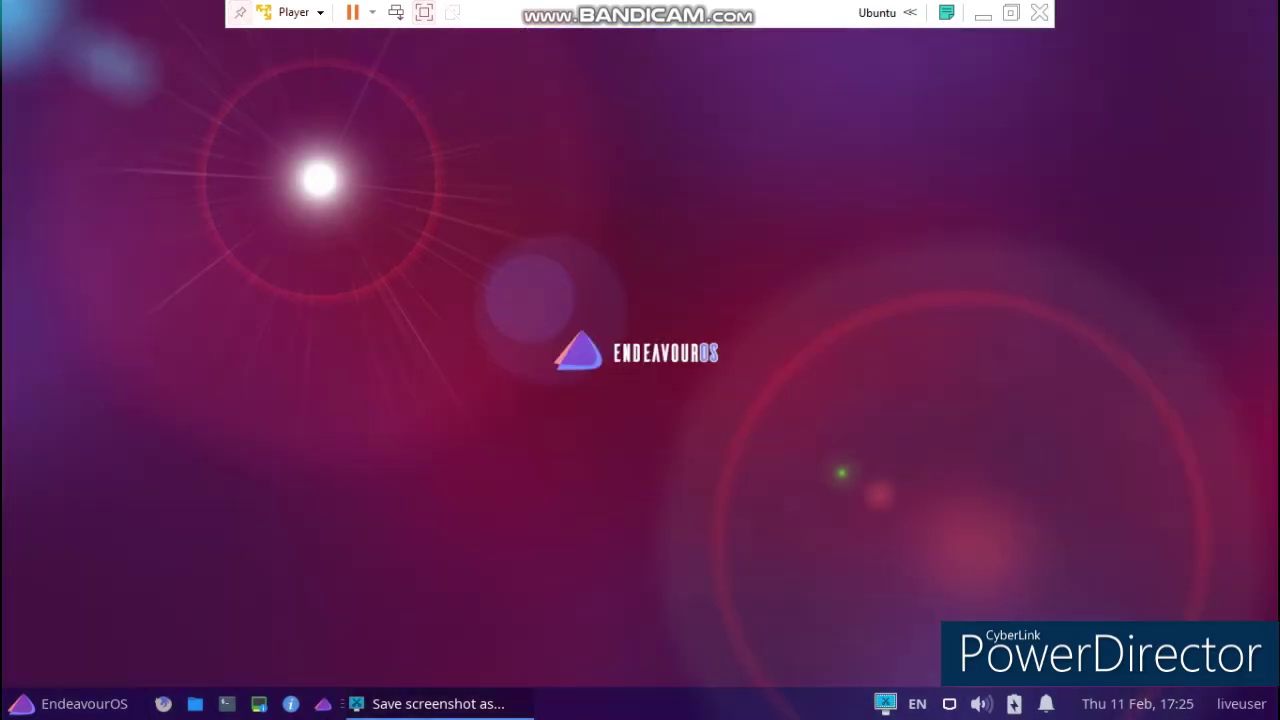
Open the Accessibility settings from the favorite applications, view the Assistive Technologies options, and close the window
click(70, 704)
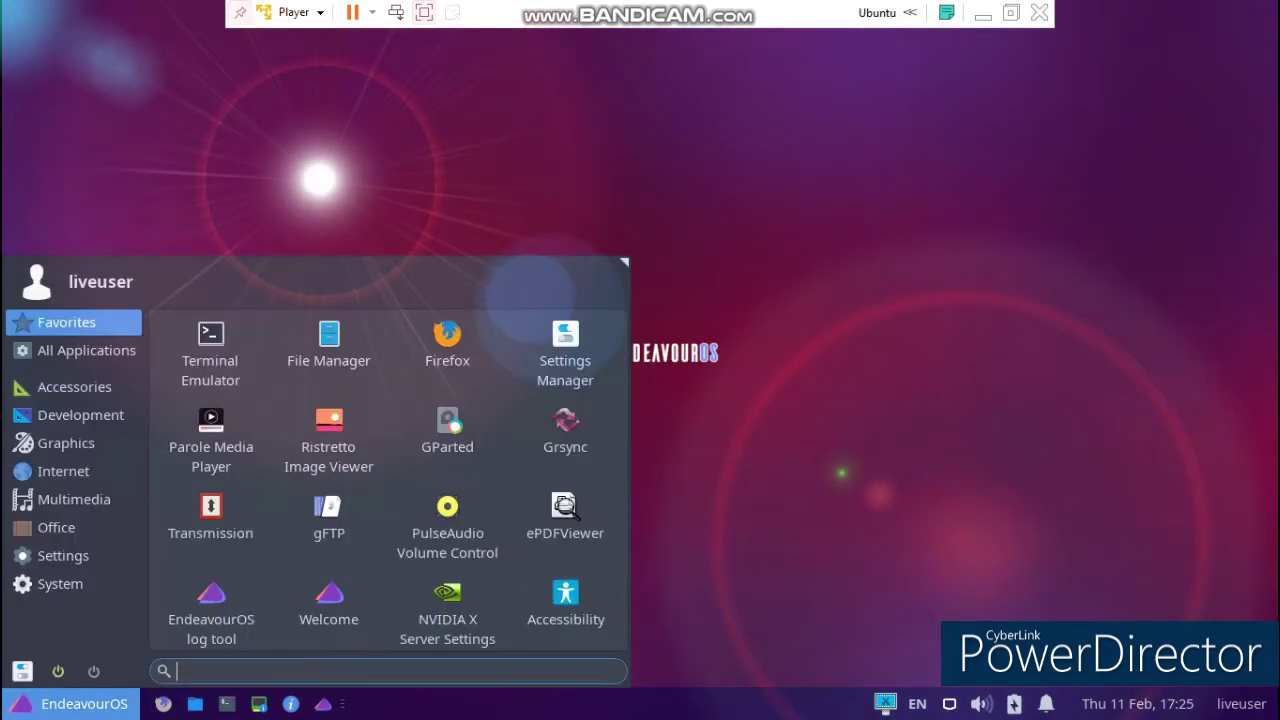
scroll(210, 522, down, 1)
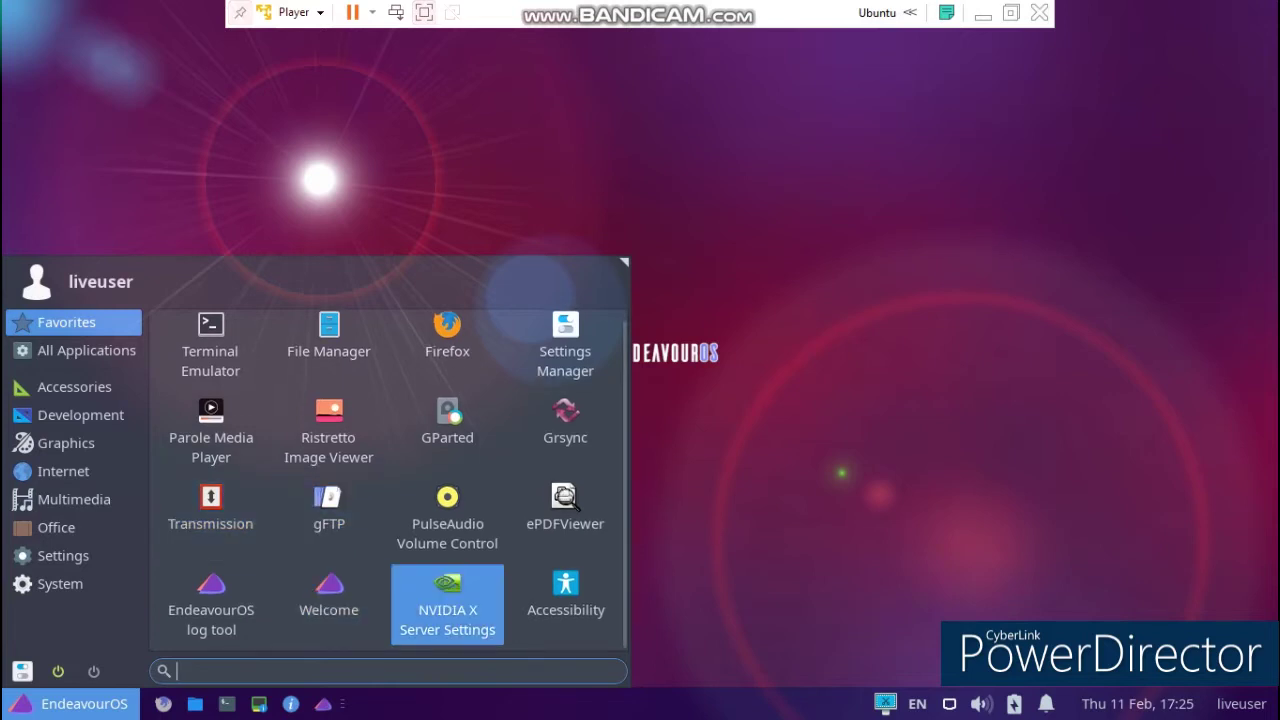
click(566, 604)
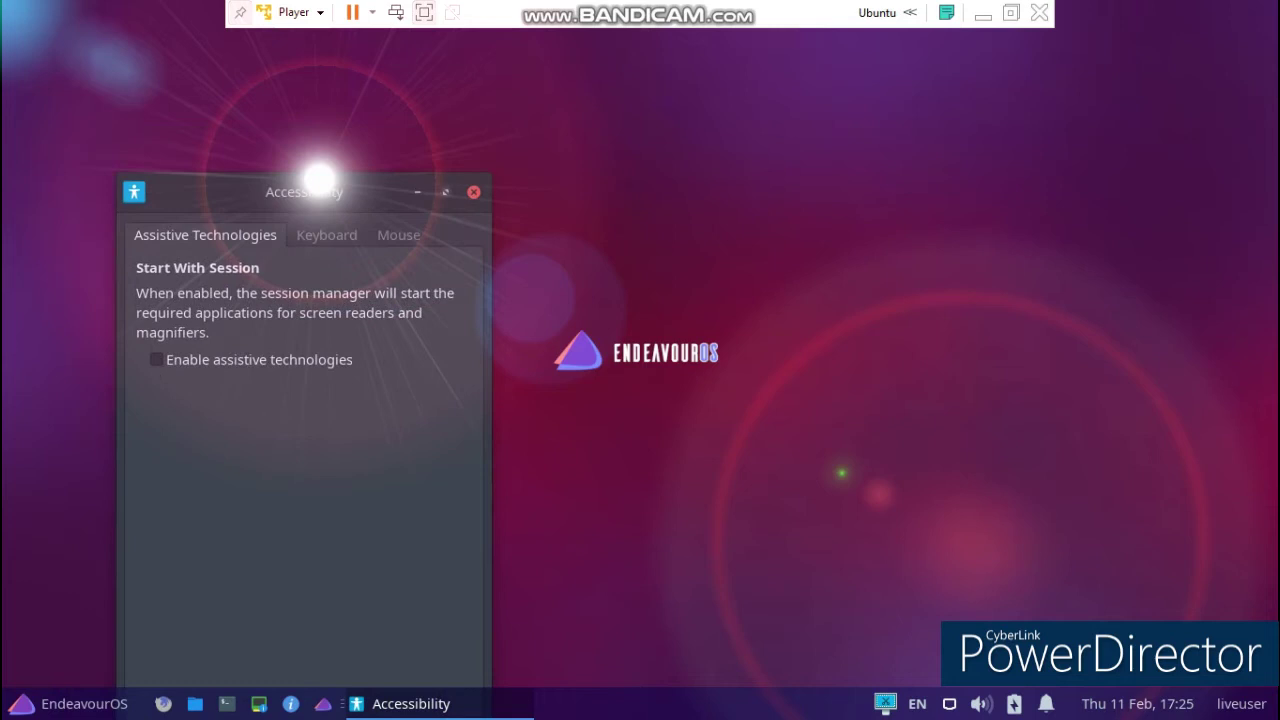
click(474, 191)
Launch the Qt V4L2 test Utility, view its device selection dialog without choosing a device, and close the utility
click(70, 704)
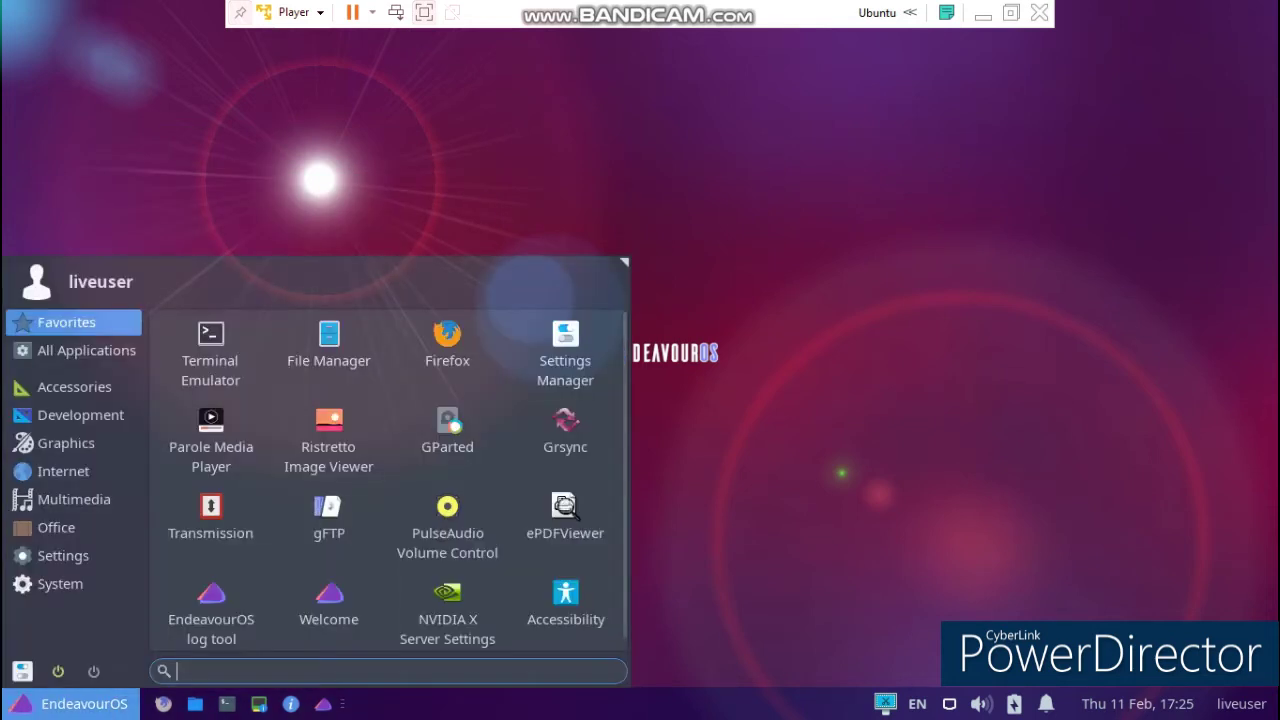
click(74, 499)
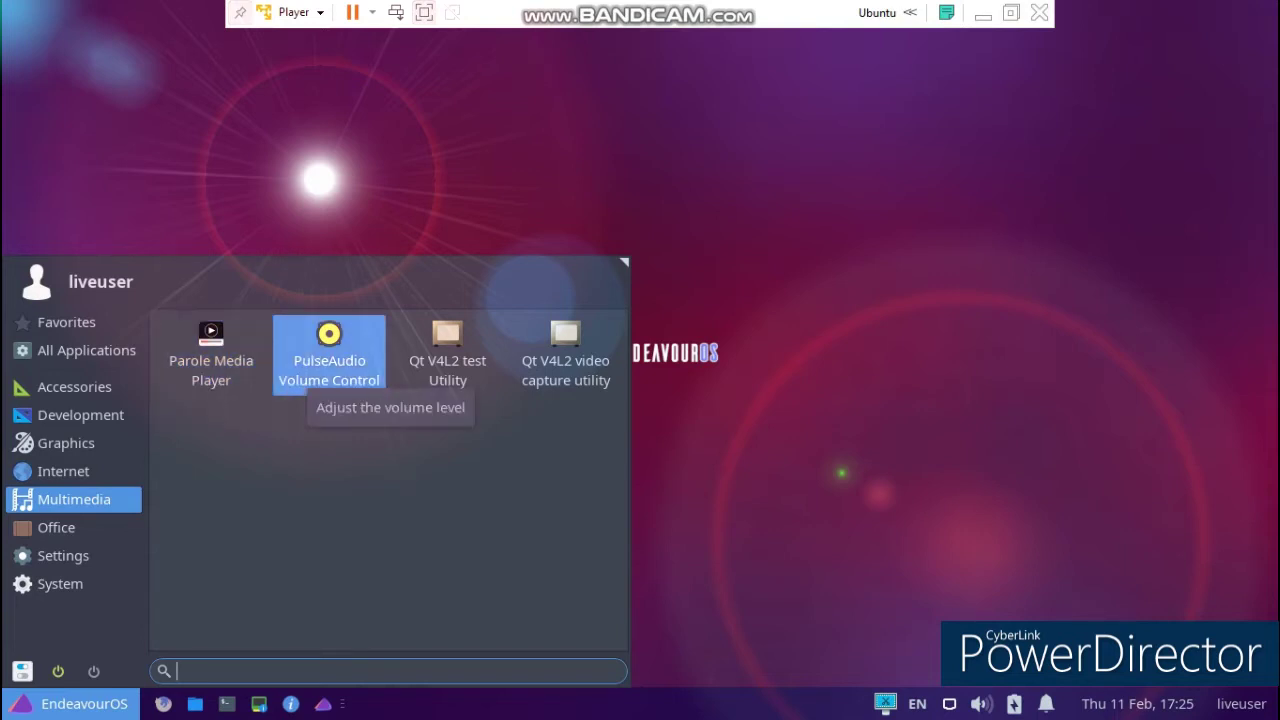
click(450, 362)
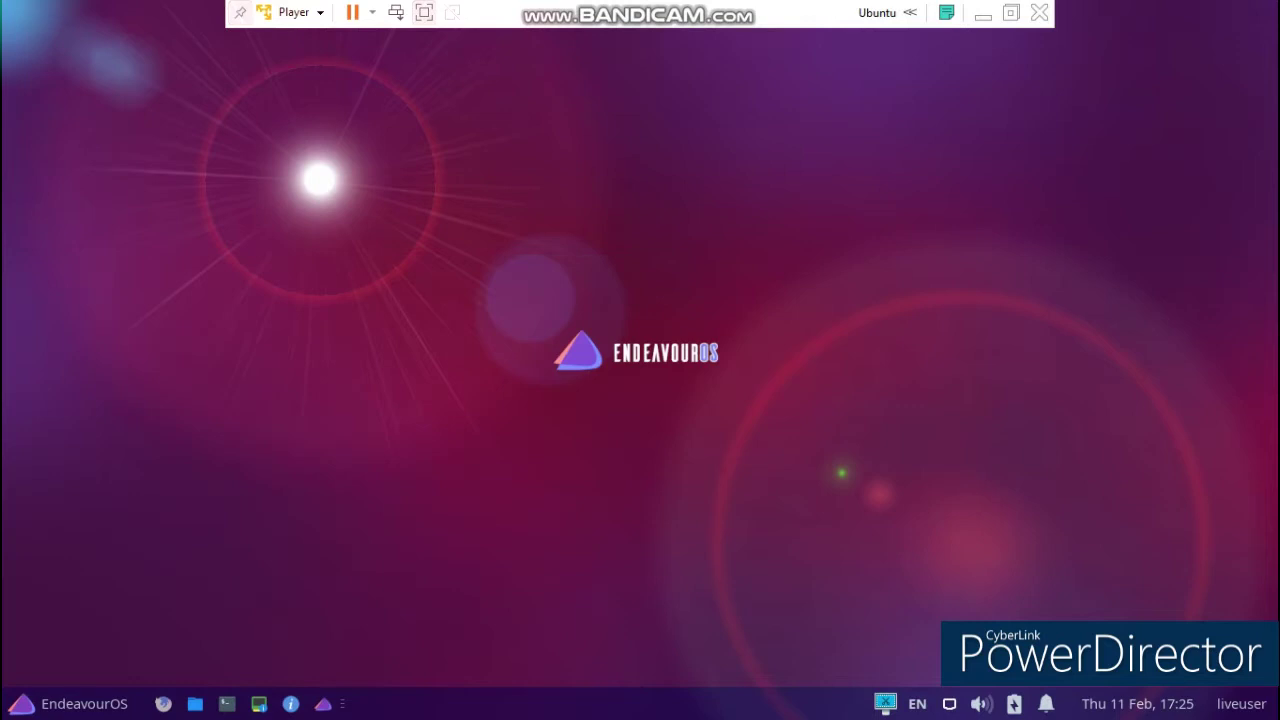
click(548, 346)
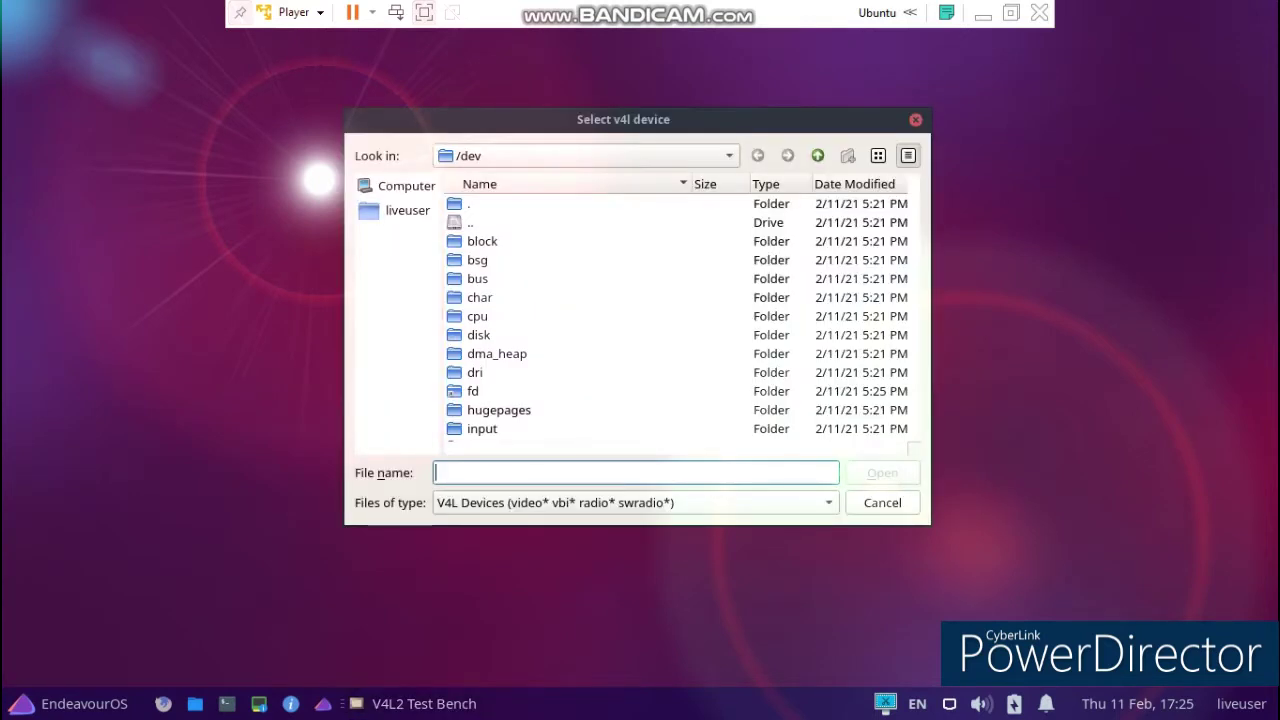
key(Escape)
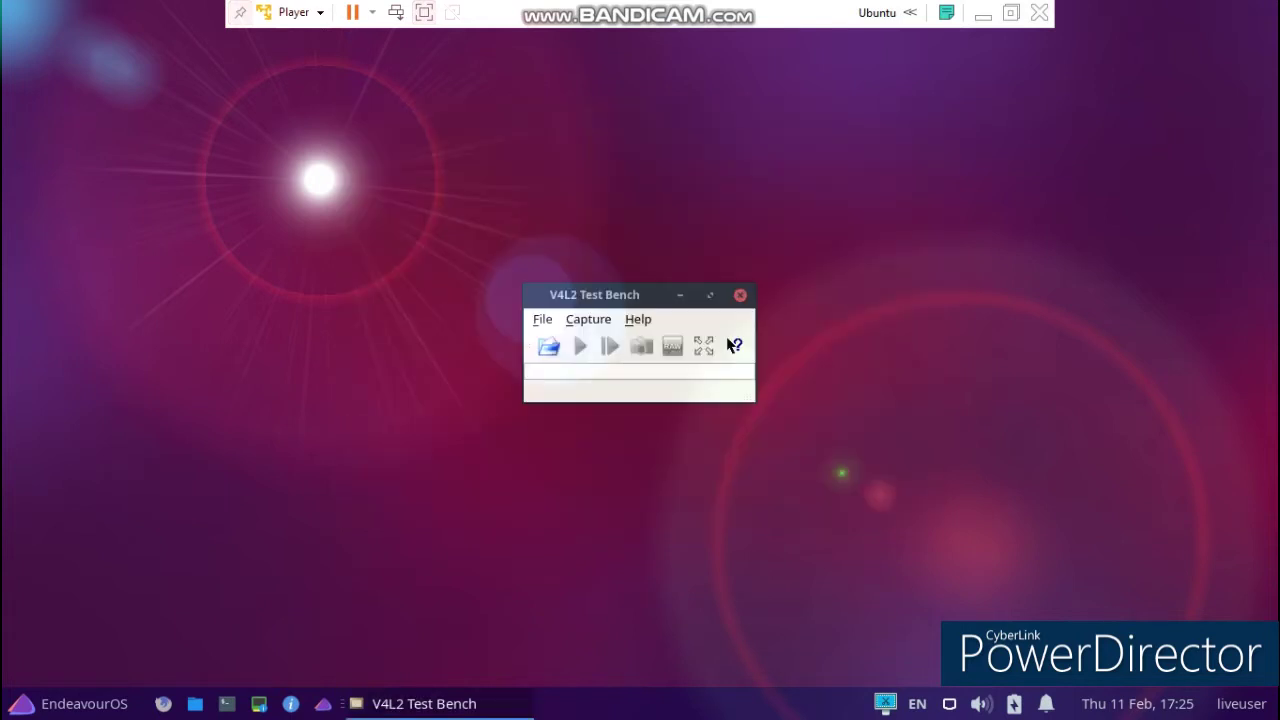
click(740, 295)
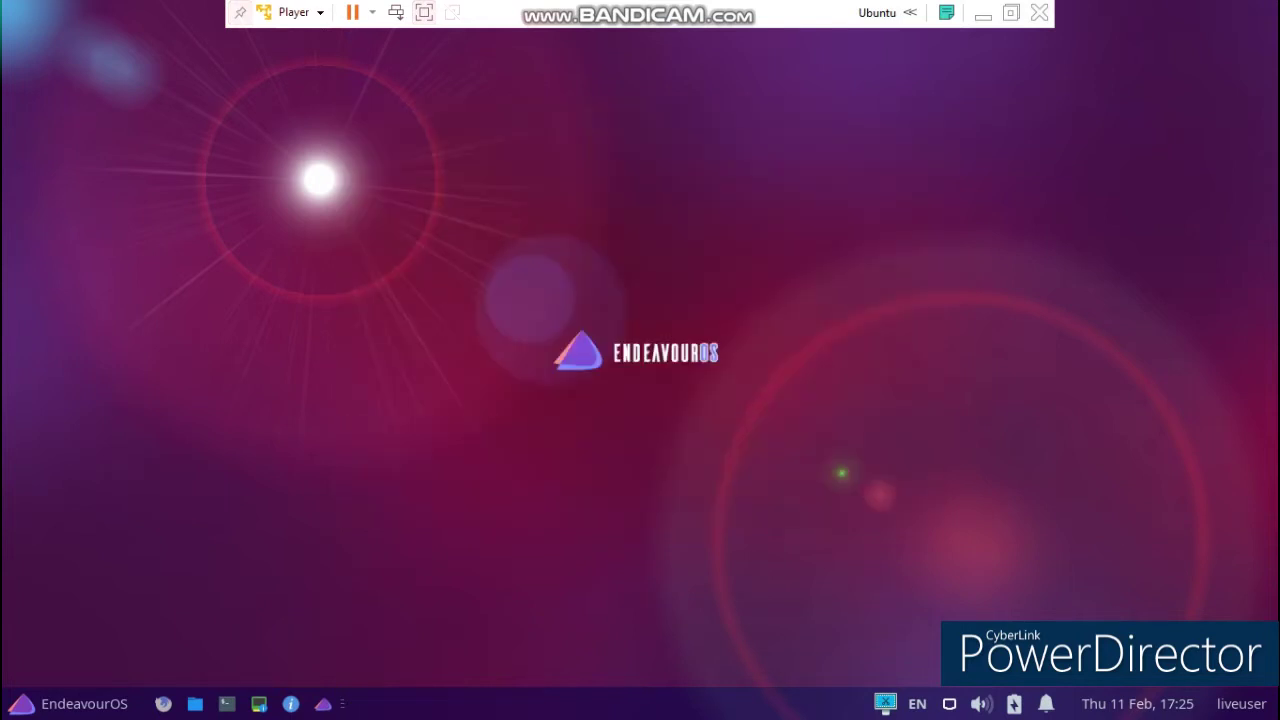
Launch Firefox, open YouTube from the top sites in a new tab, and agree to the cookie notice
click(70, 704)
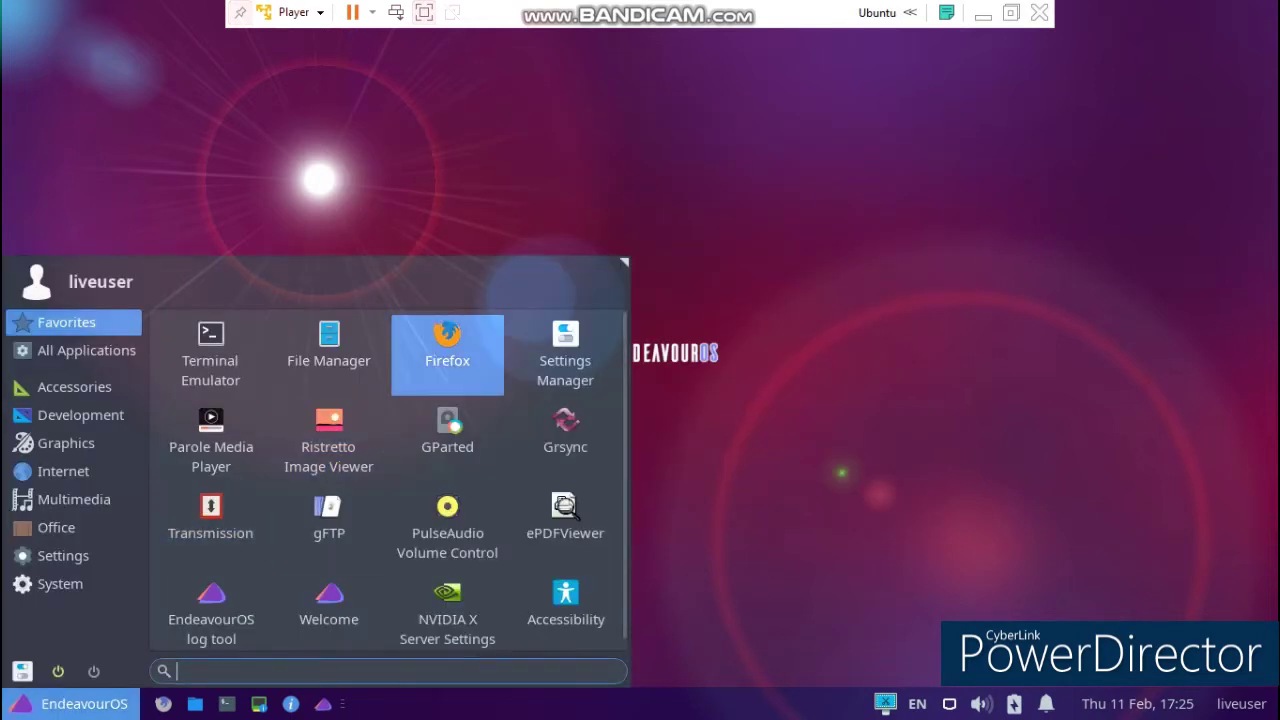
click(447, 355)
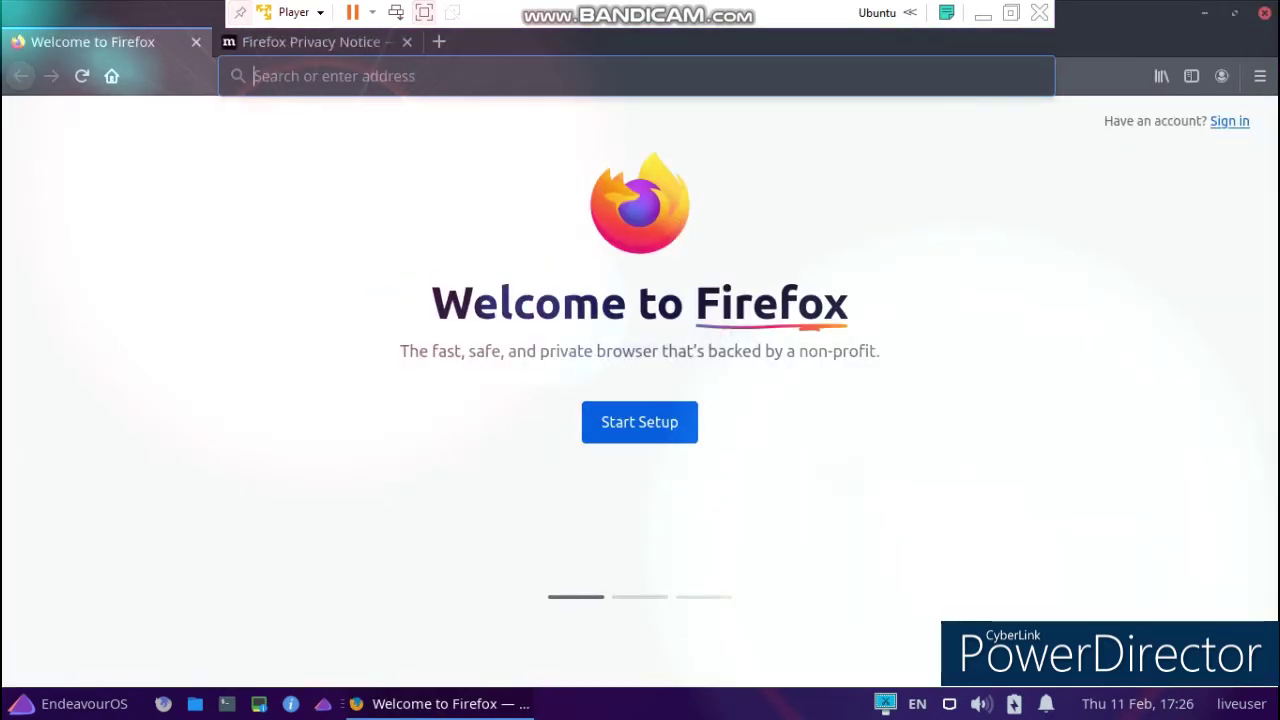
key(ctrl+t)
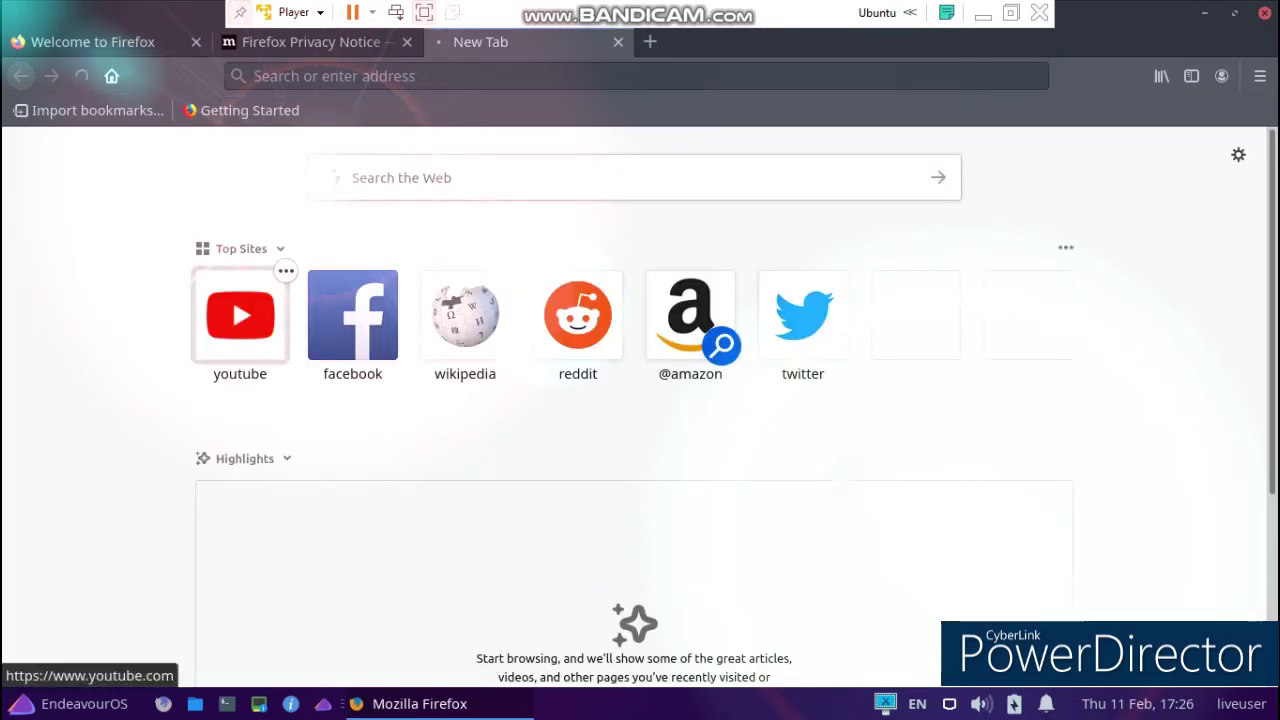
click(232, 297)
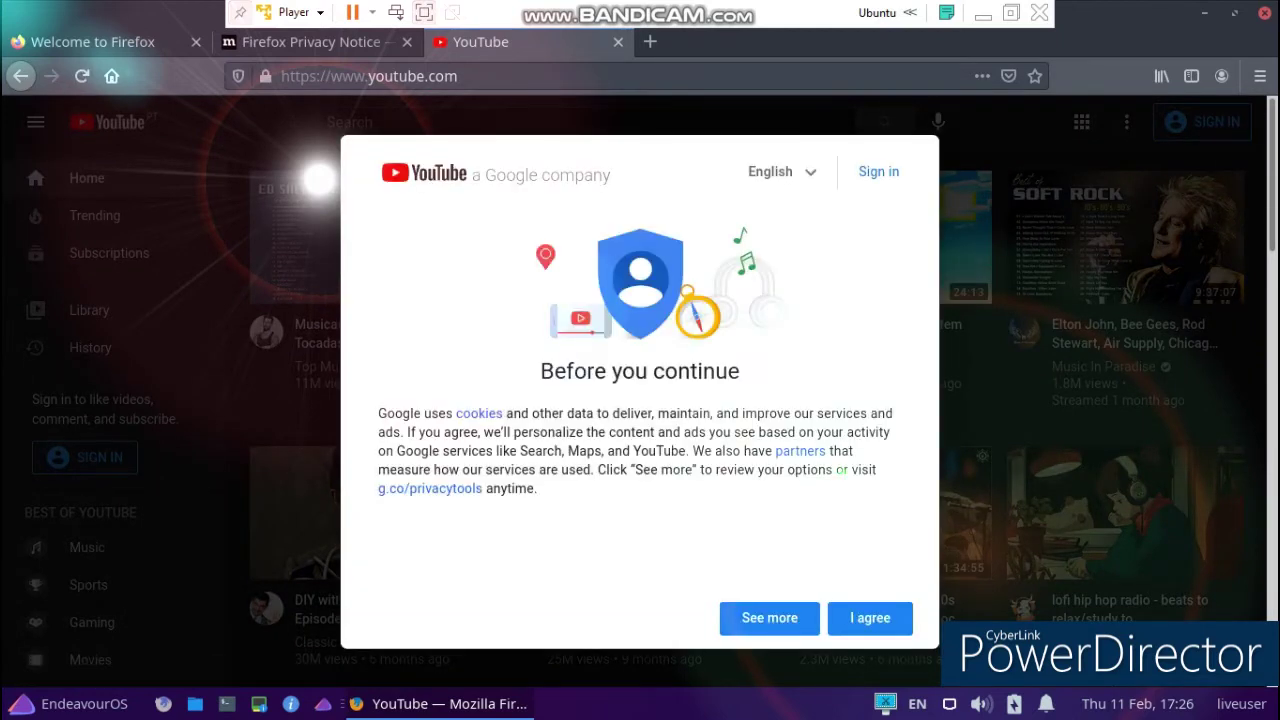
click(870, 618)
Search YouTube for "games" and play the video "Euro Coach Bus Simulator 2020: City Bus Driving Games - Android Gameplay"
click(585, 122)
text(games)
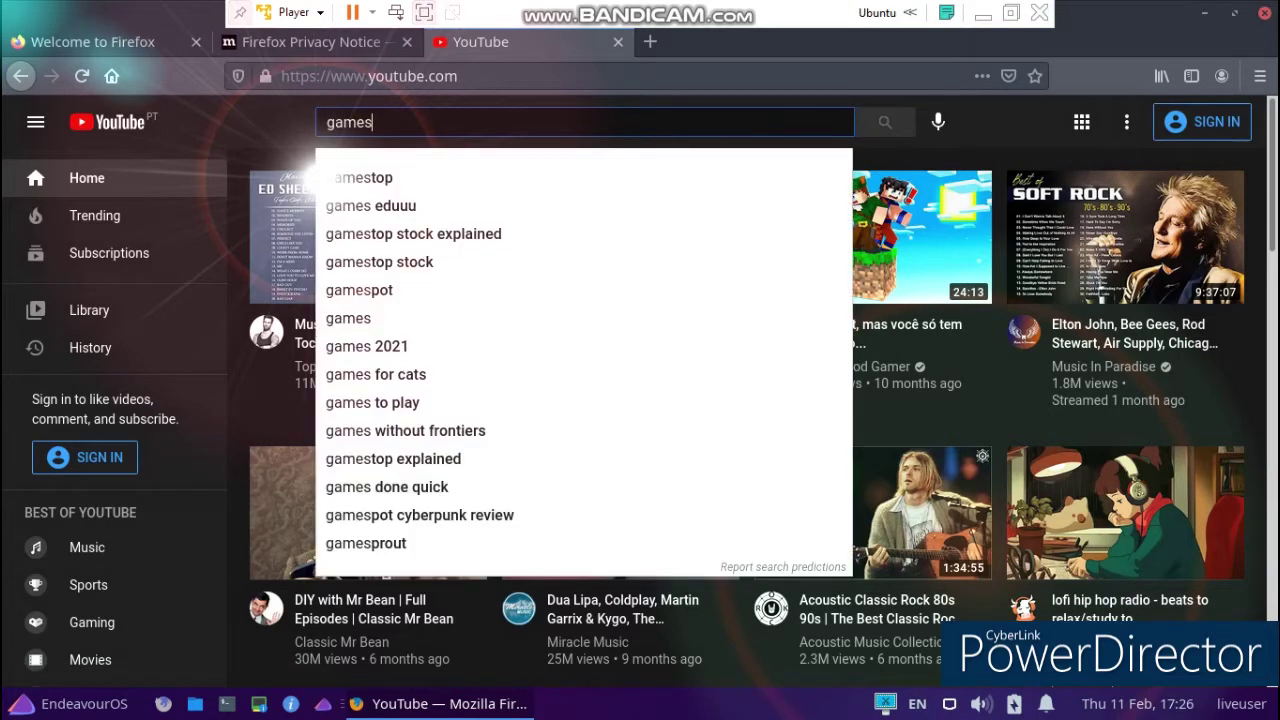
key(Return)
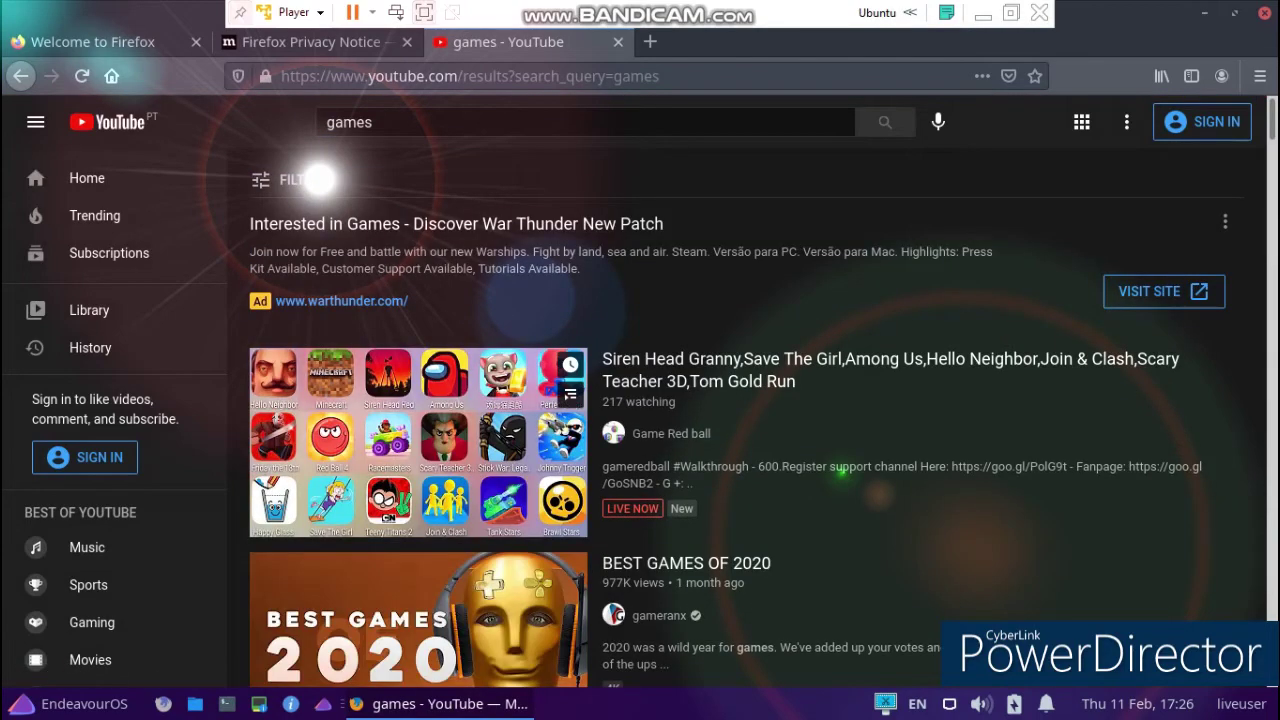
scroll(318, 178, down, 8)
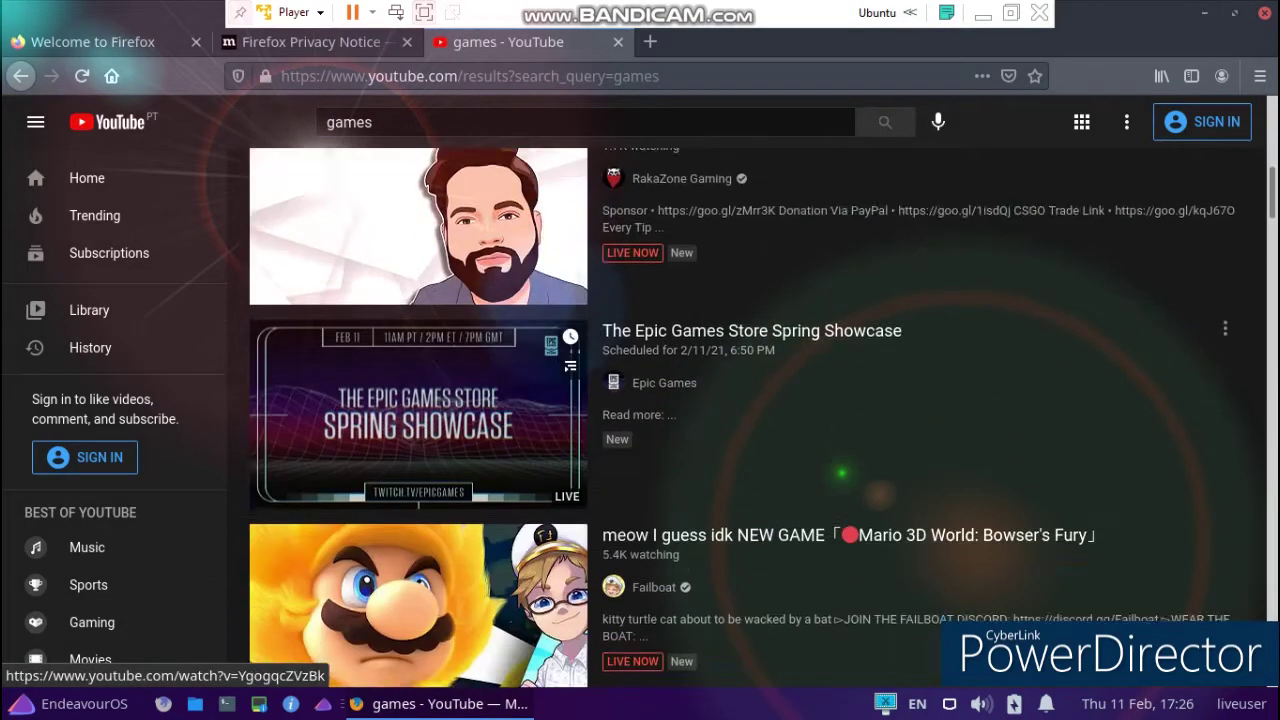
scroll(318, 178, down, 4)
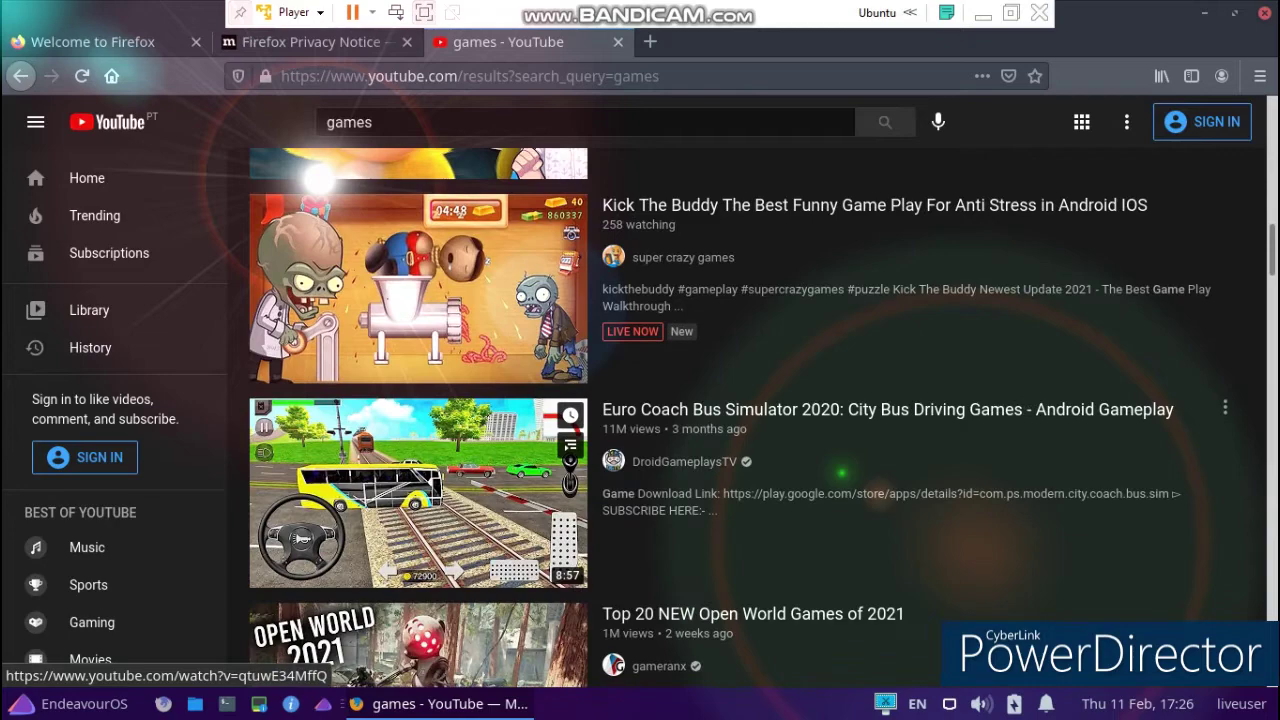
click(420, 516)
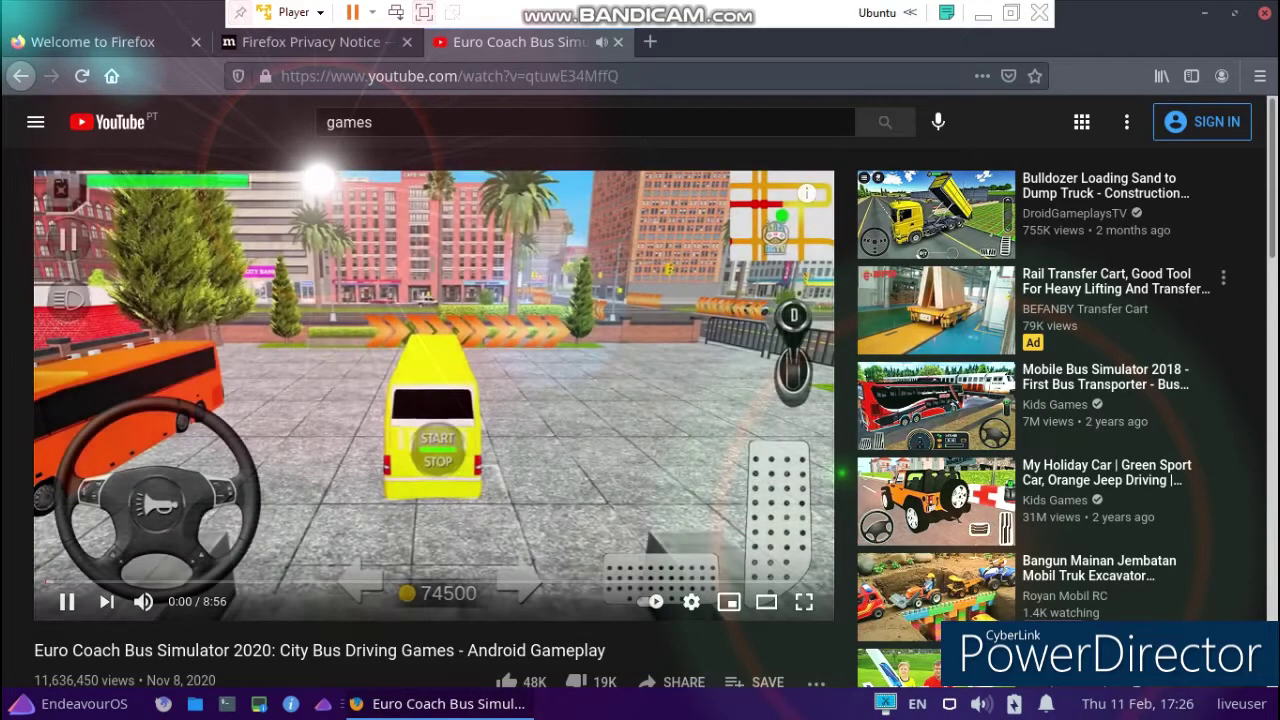
Copy the playing video's URL and quit Firefox, closing all open tabs
right_click(313, 256)
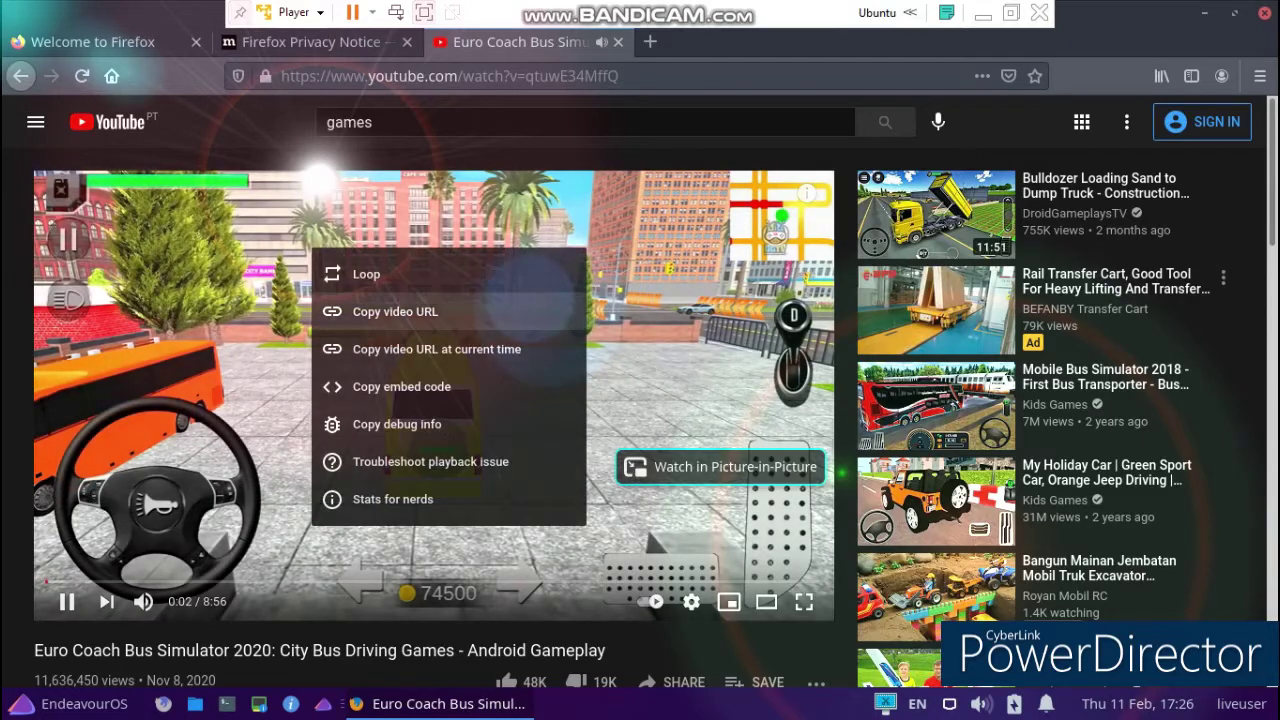
click(395, 312)
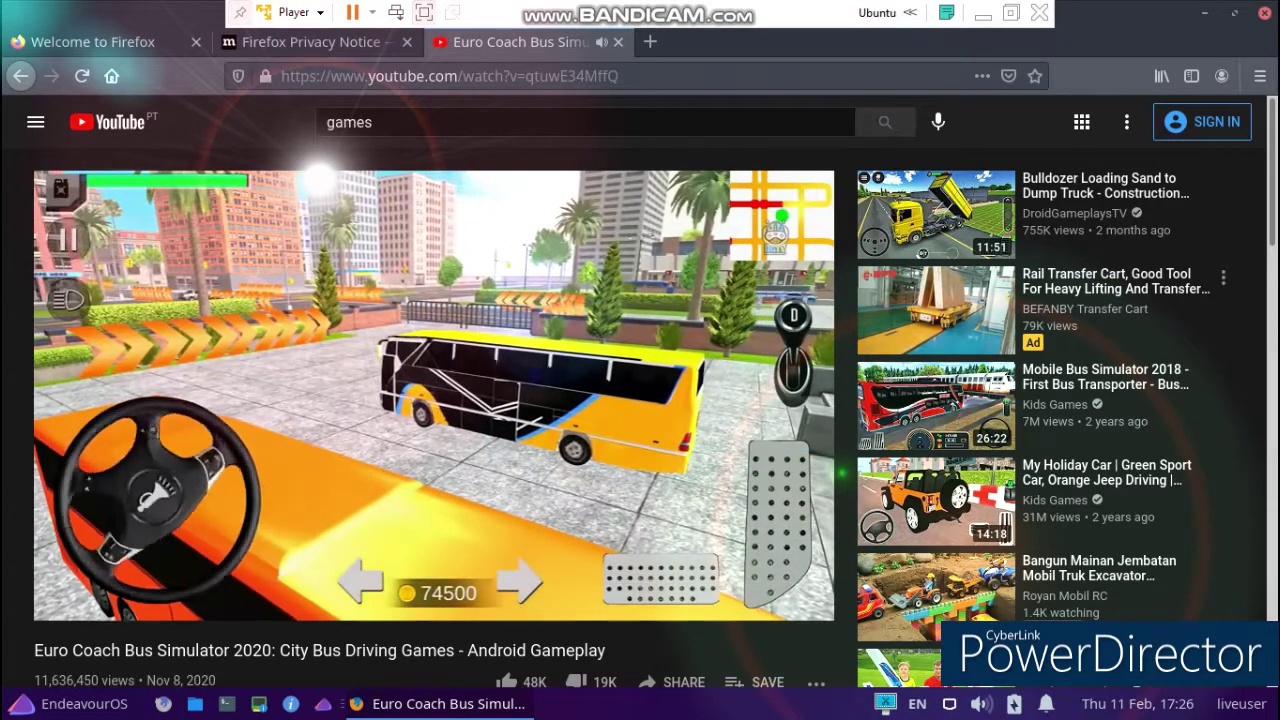
click(1264, 13)
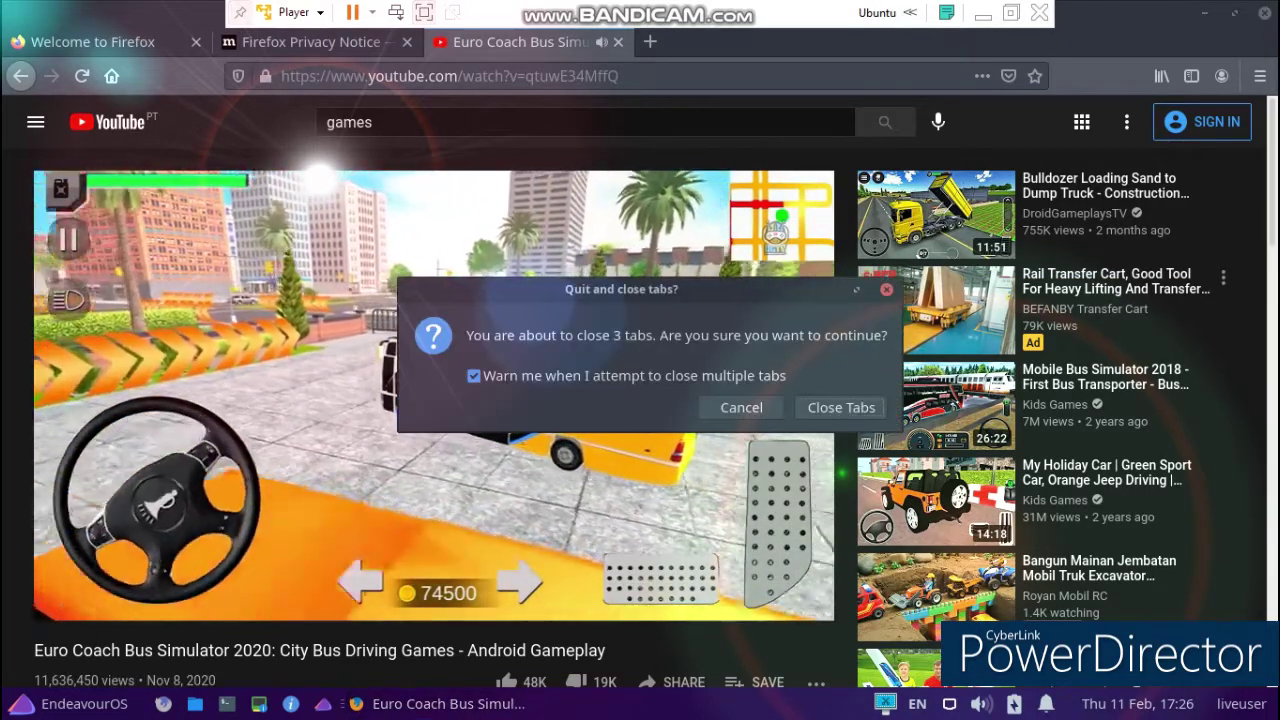
key(Return)
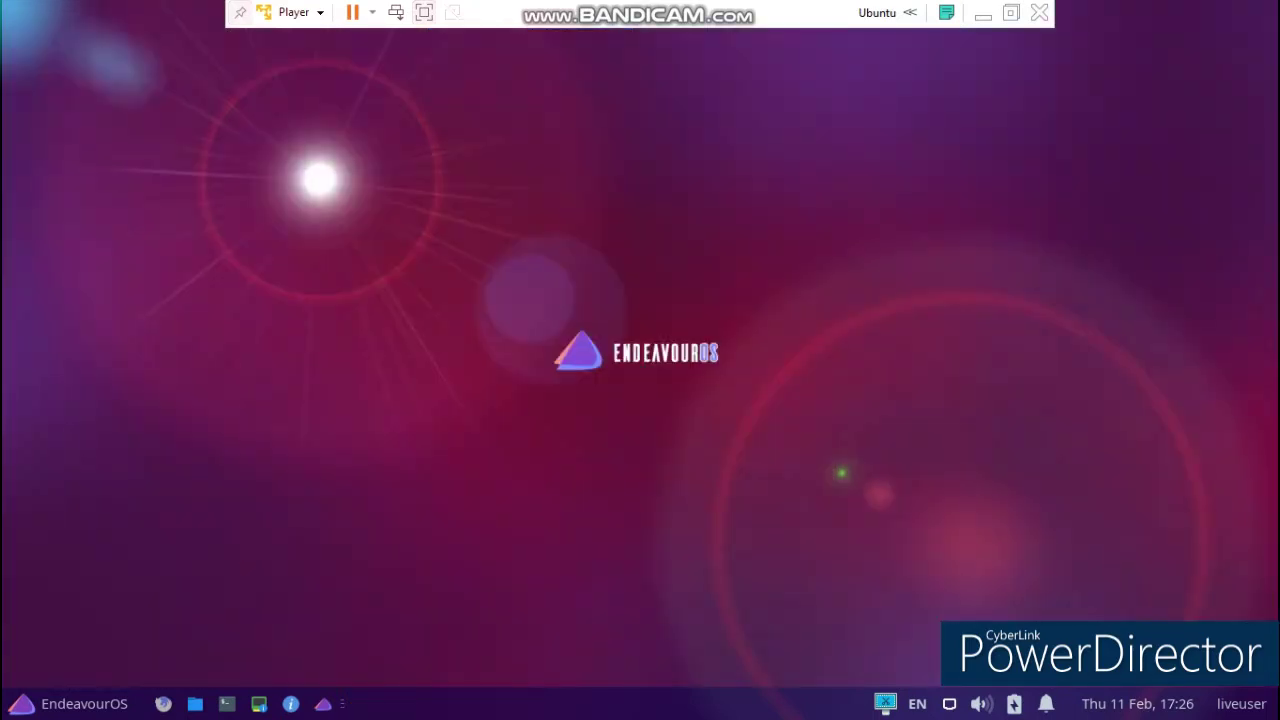
Launch Parole Media Player and open the copied YouTube video URL as a network location
click(70, 704)
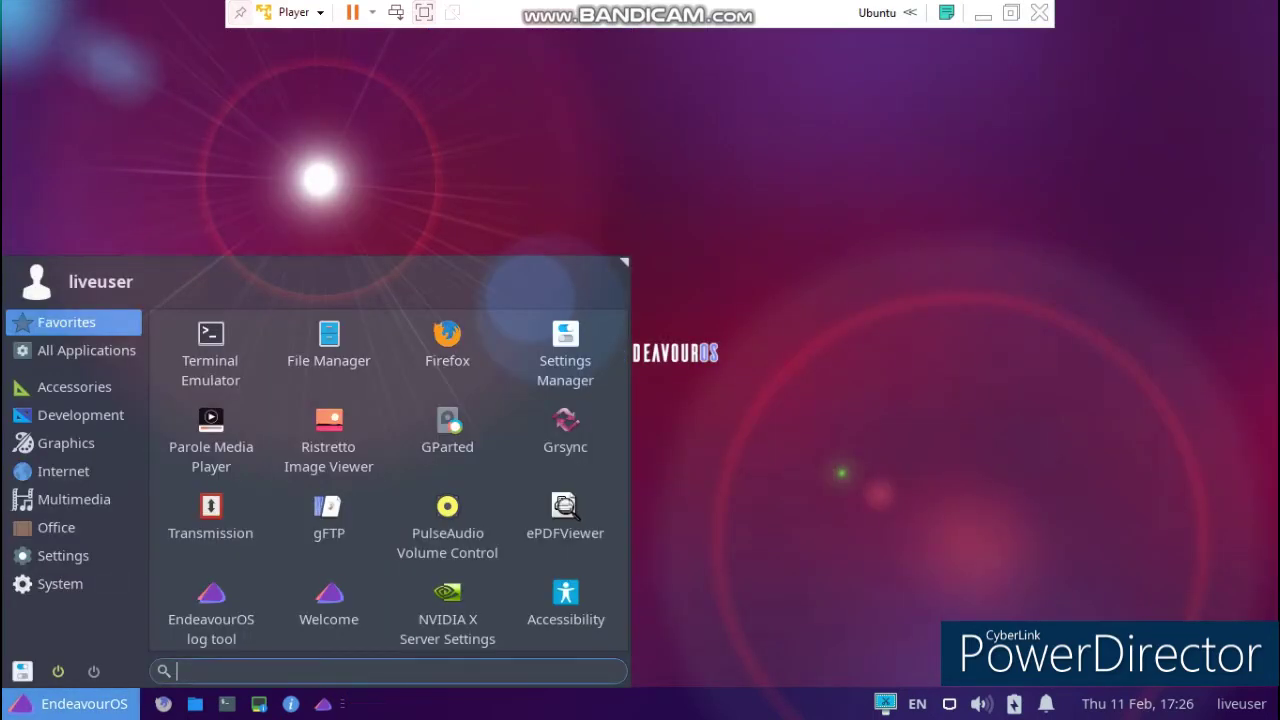
click(211, 440)
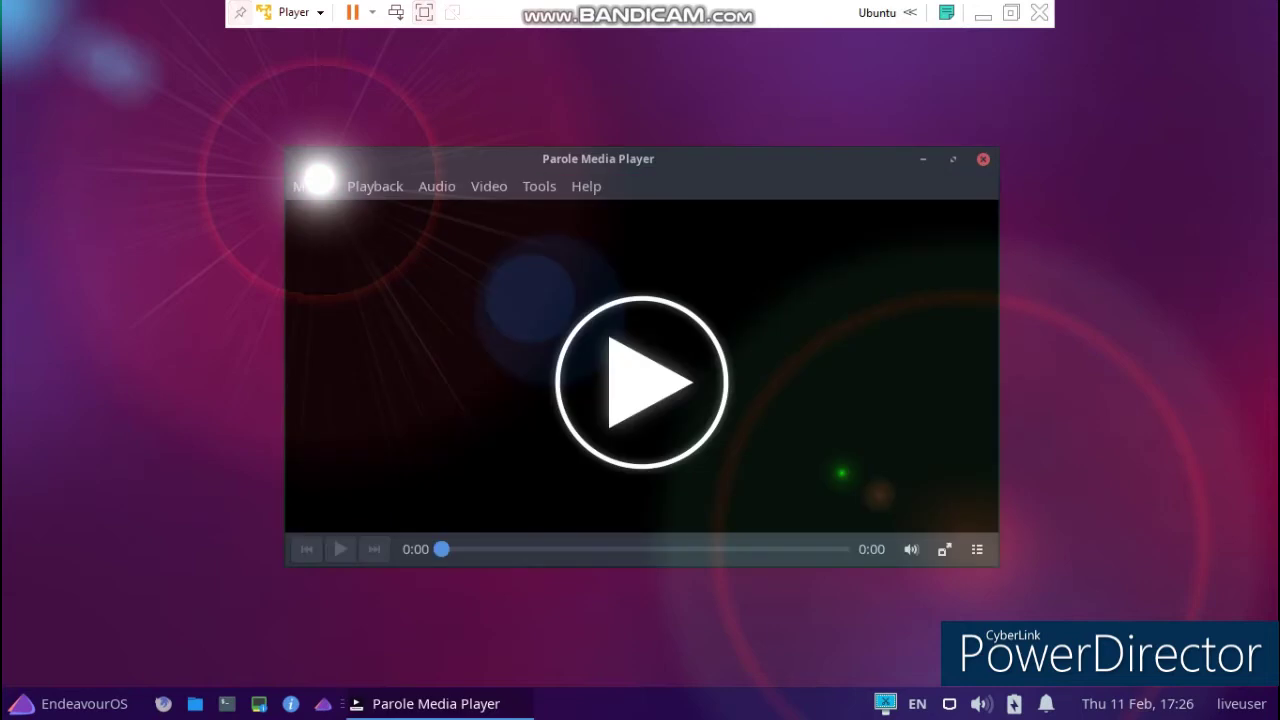
click(375, 187)
mouse_move(315, 187)
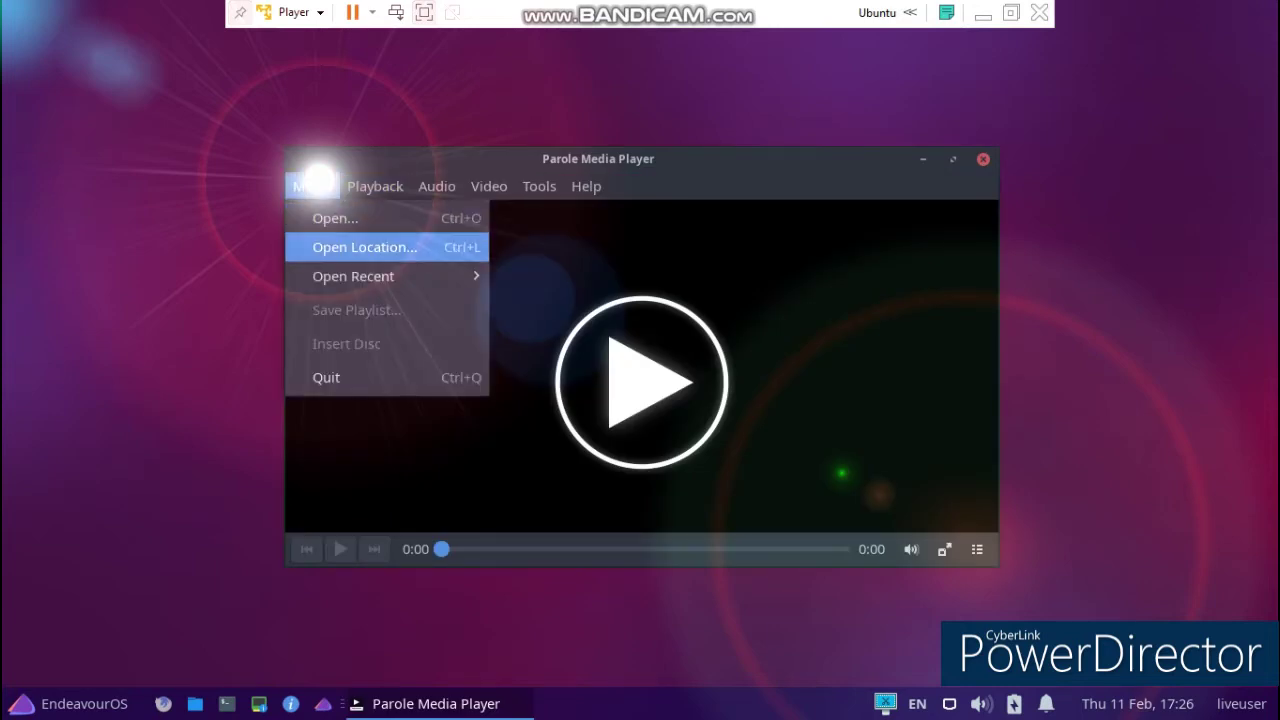
key(Return)
right_click(537, 361)
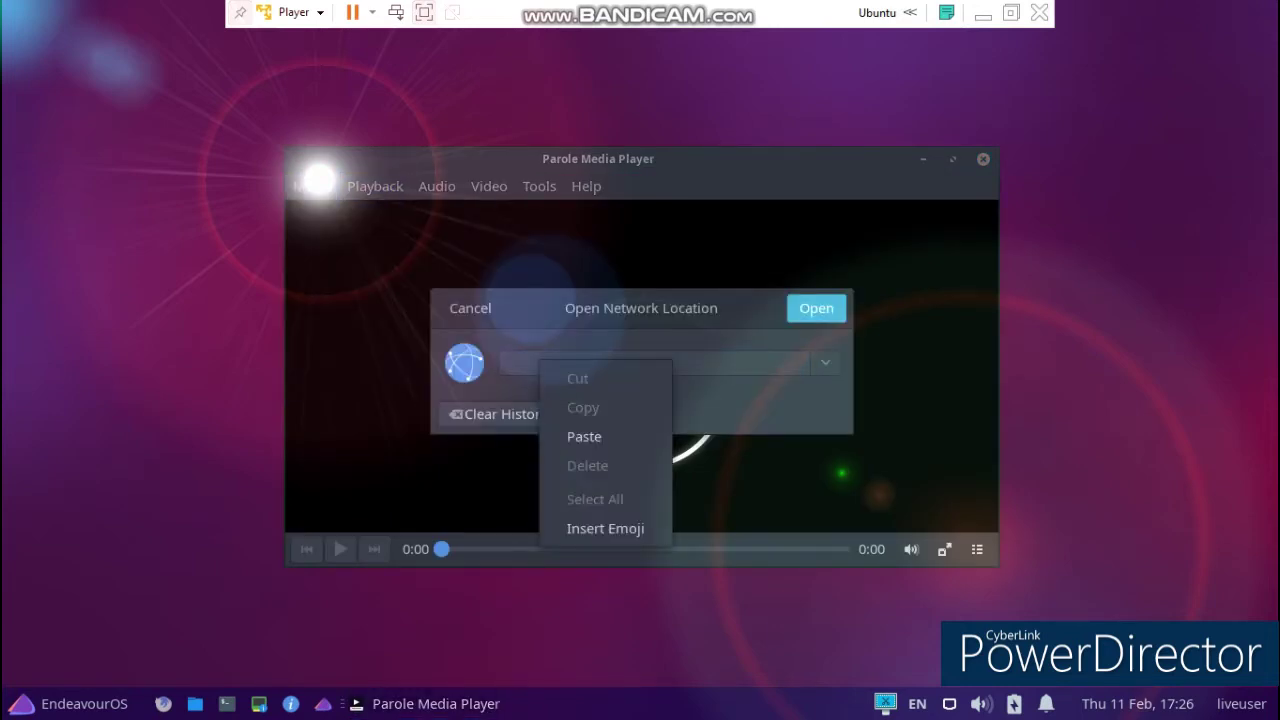
click(584, 437)
click(816, 308)
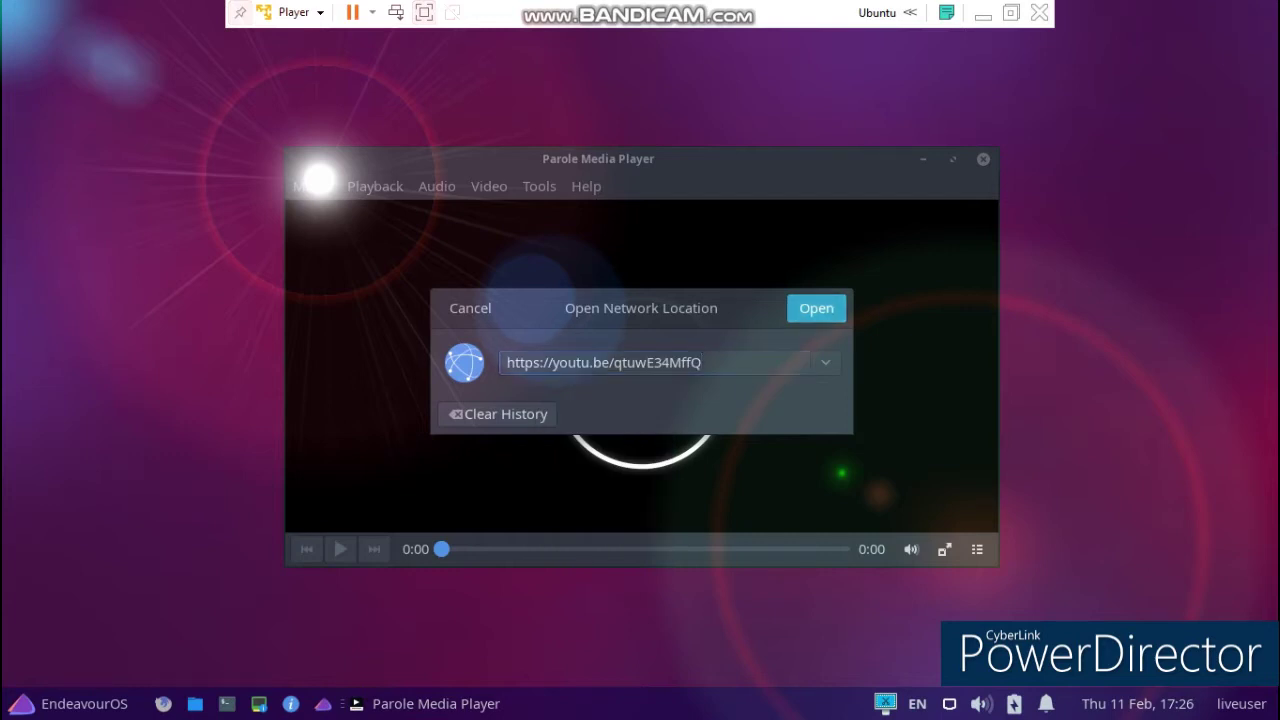
key(Return)
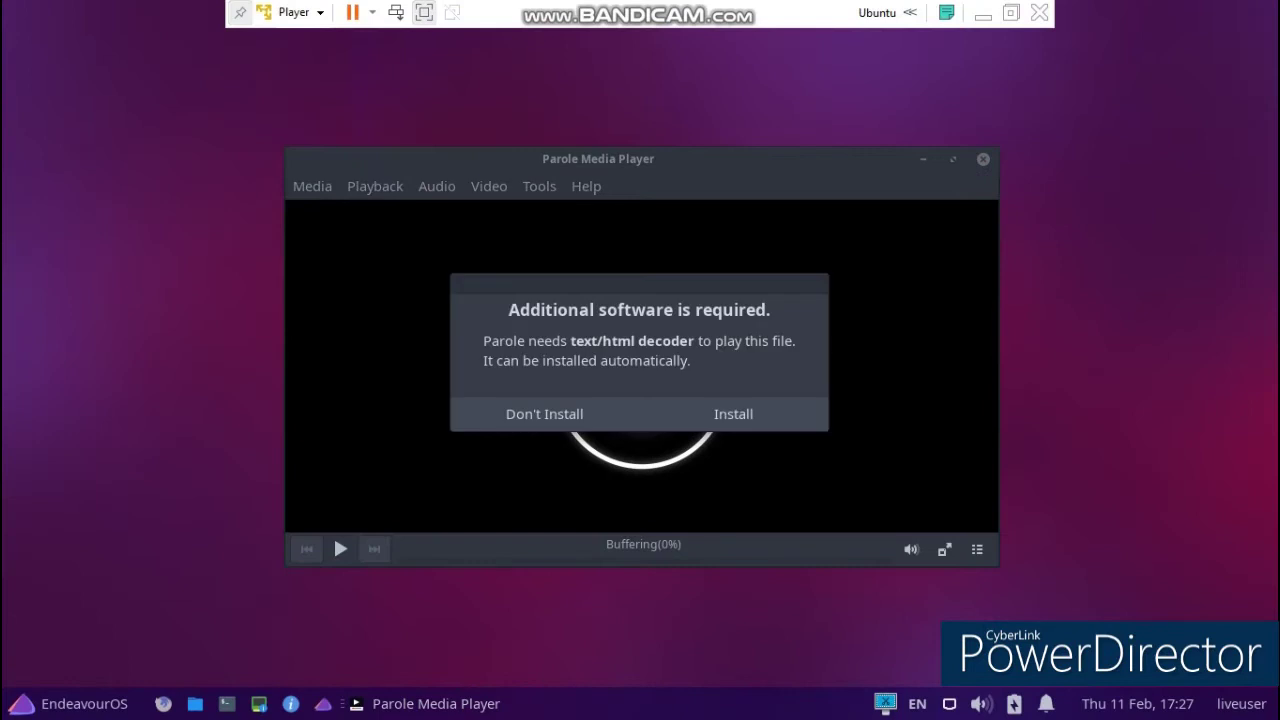
Dismiss the request for additional decoder software and close Parole Media Player
key(Tab)
key(Return)
click(640, 404)
click(983, 159)
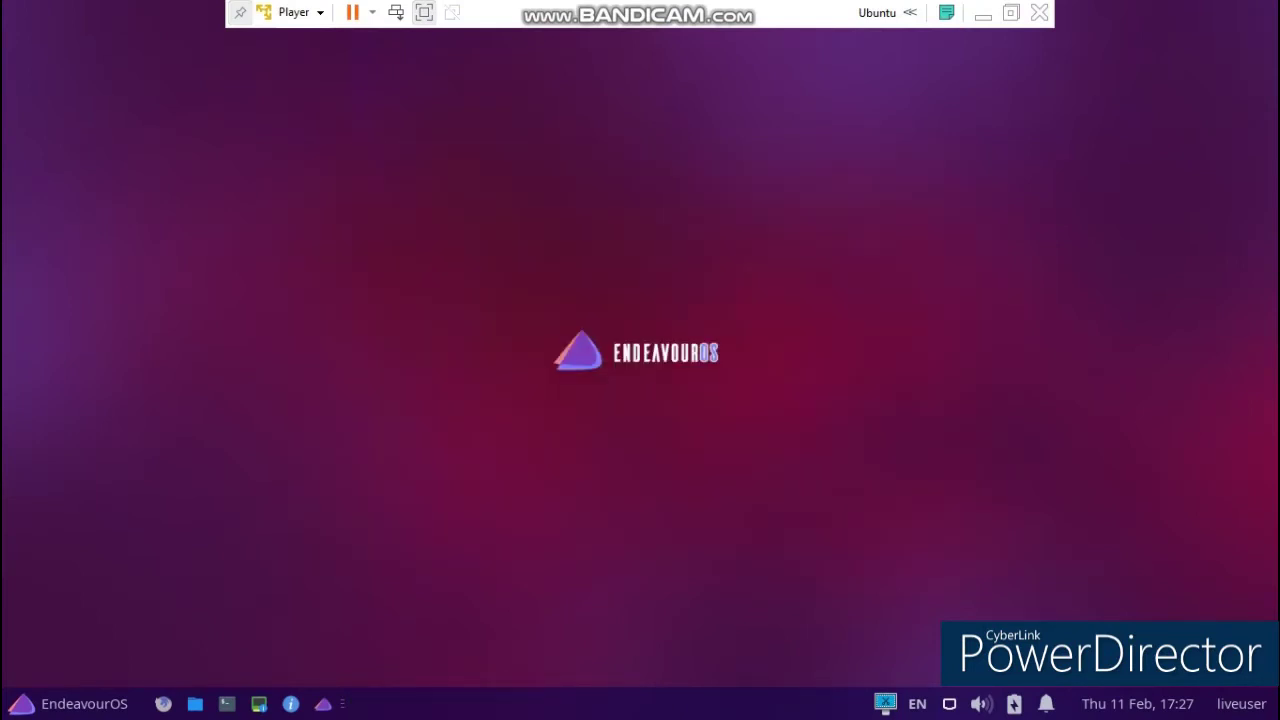
Browse the Multimedia, Office and System application categories, launch Bulk Rename, view its window and close it
click(40, 704)
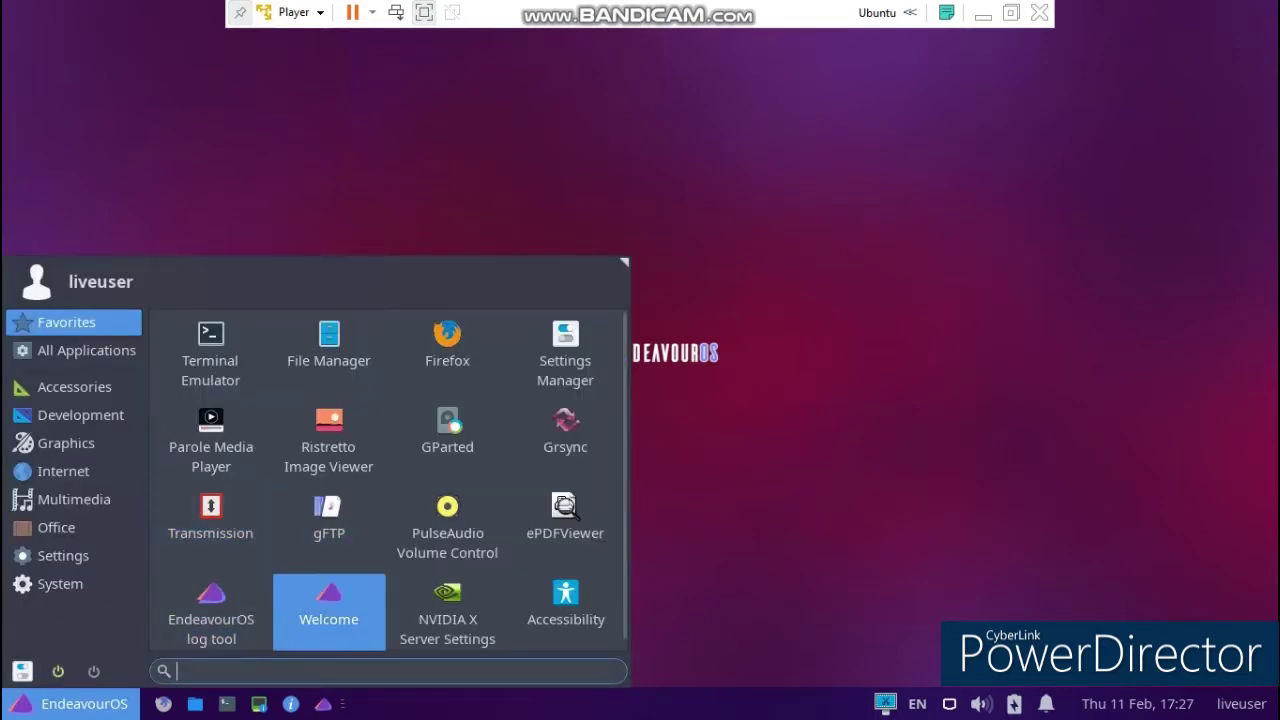
scroll(447, 432, down, 1)
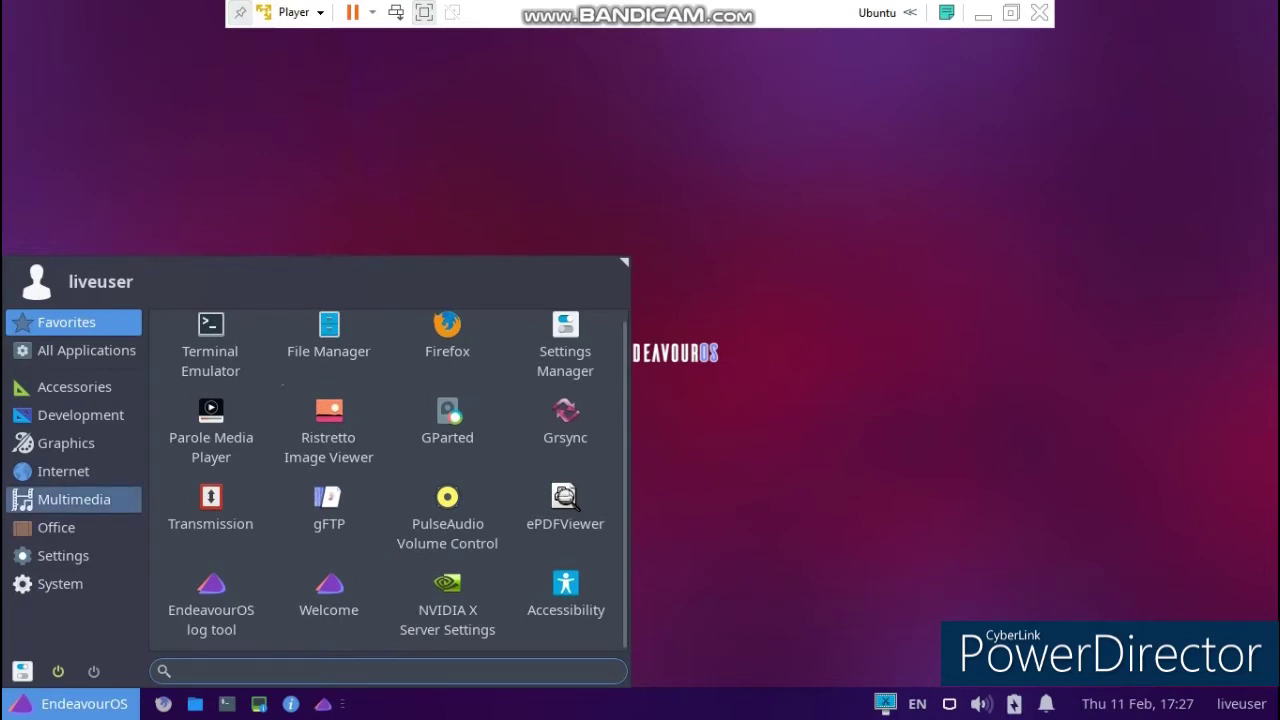
click(74, 499)
click(74, 527)
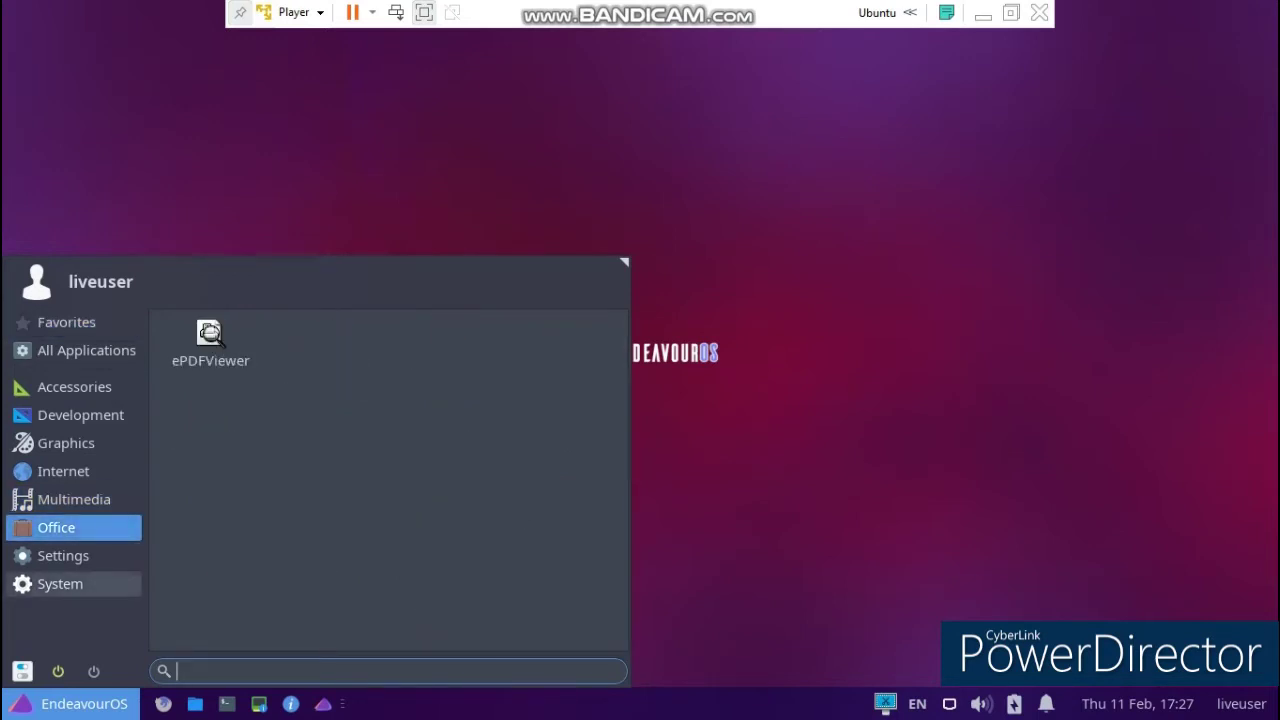
click(74, 584)
click(329, 350)
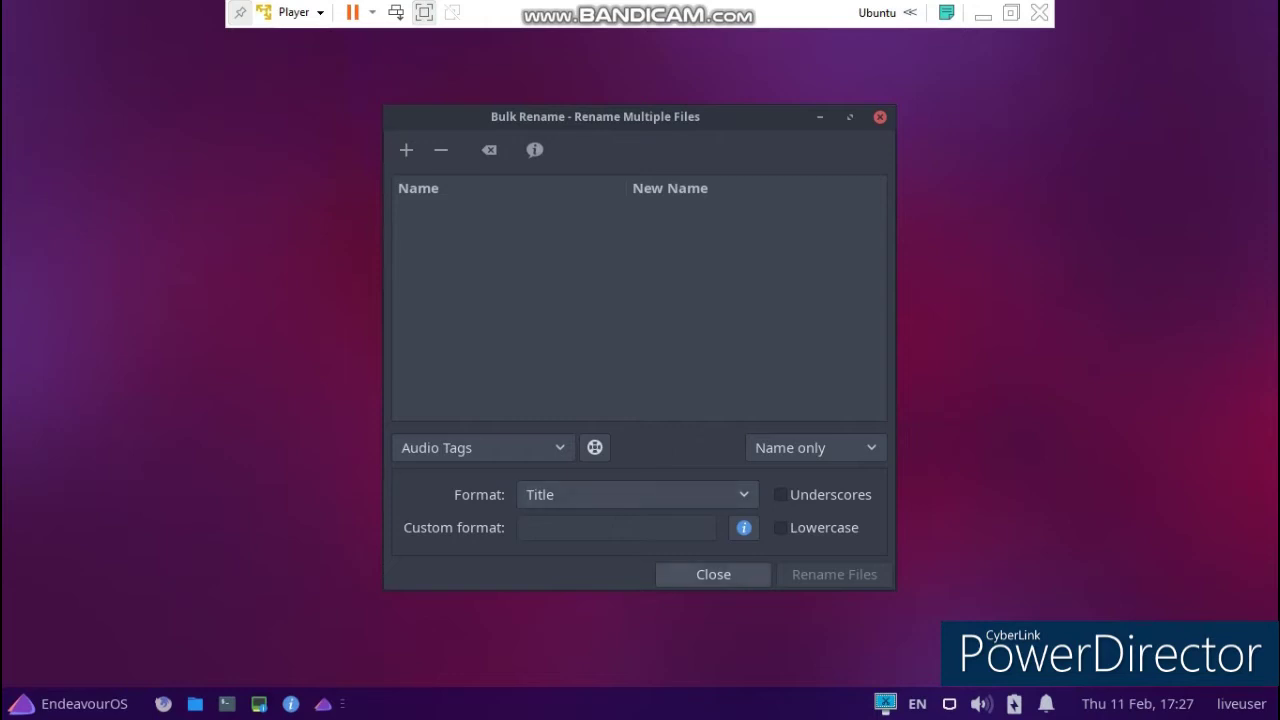
click(713, 574)
Launch Grsync from the favorites, move its window into clear view to see its basic options, and close it
click(84, 704)
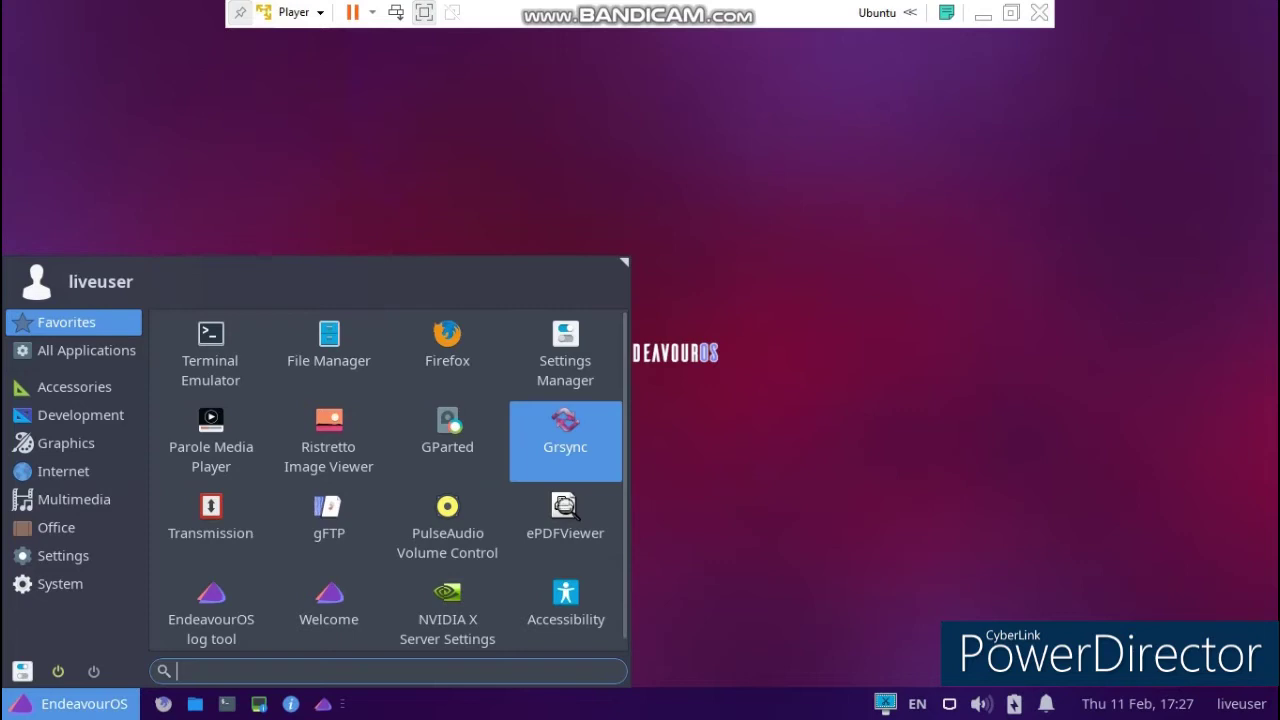
click(565, 435)
drag(399, 56, 595, 252)
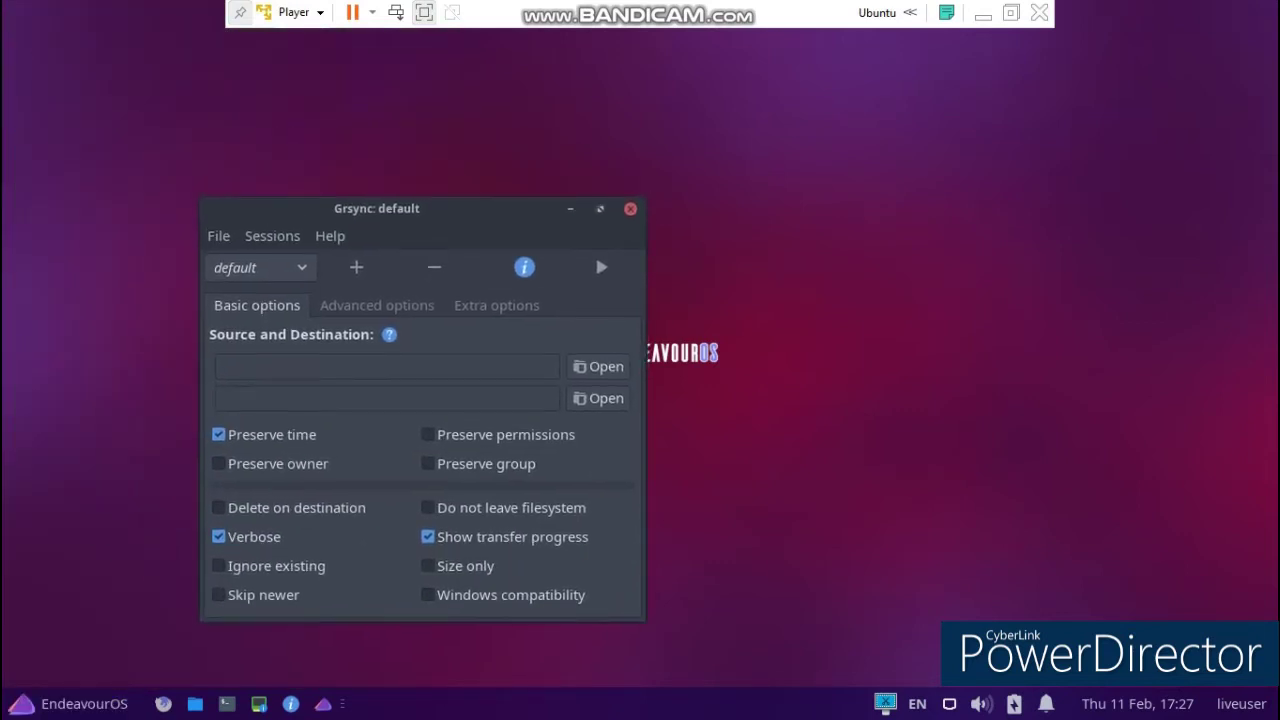
click(630, 208)
Open the Window Buttons properties, view the sorting order, window grouping and middle click action choices, and close them unchanged
right_click(482, 704)
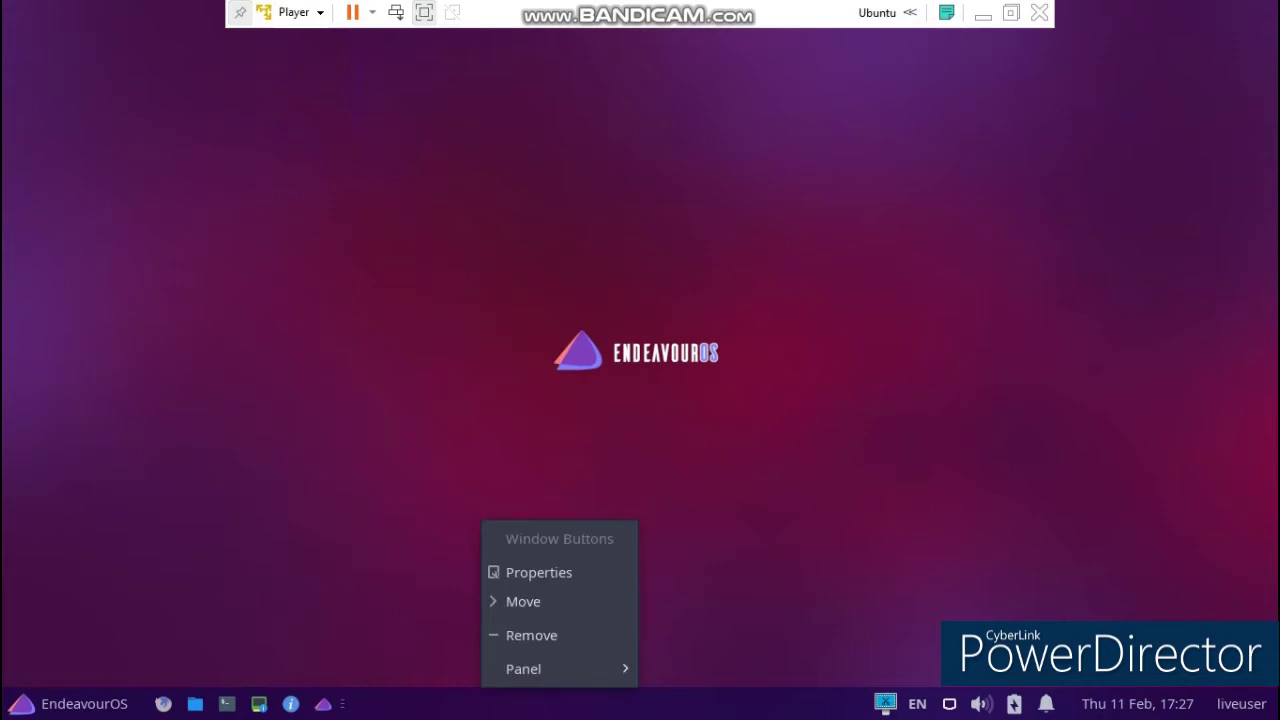
click(545, 571)
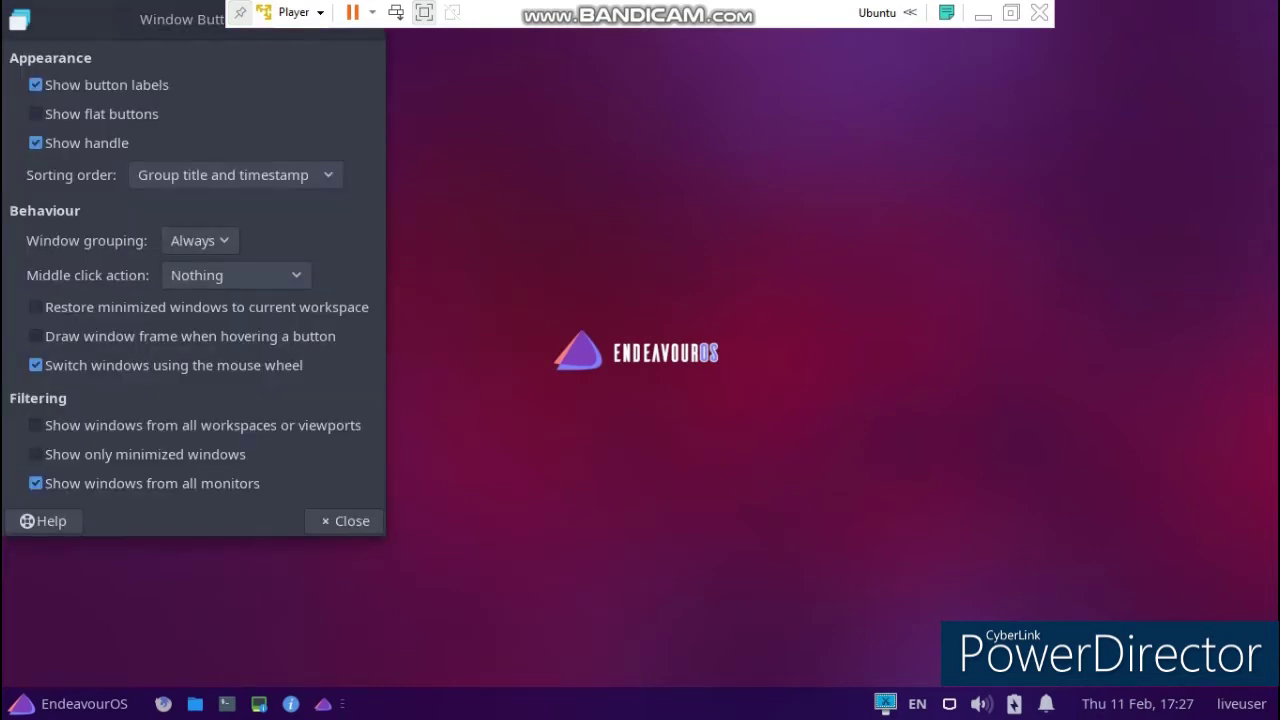
drag(150, 20, 324, 113)
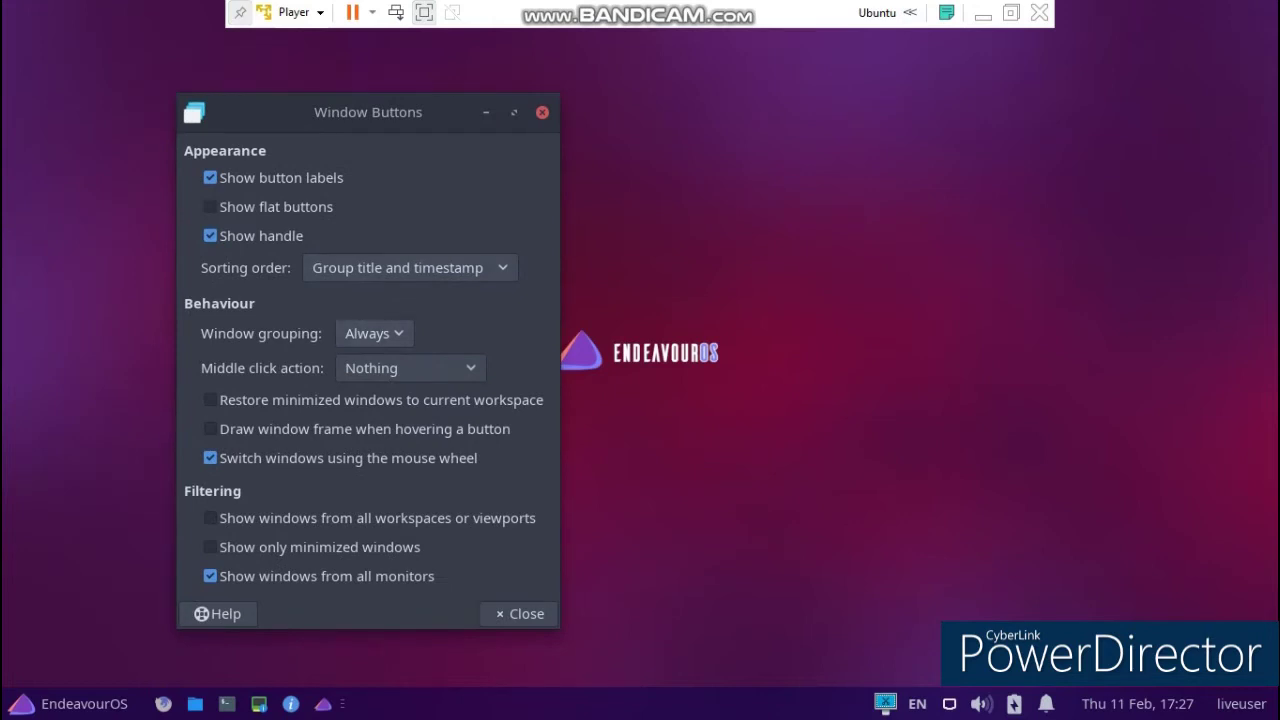
click(410, 268)
click(410, 268)
click(373, 333)
click(373, 335)
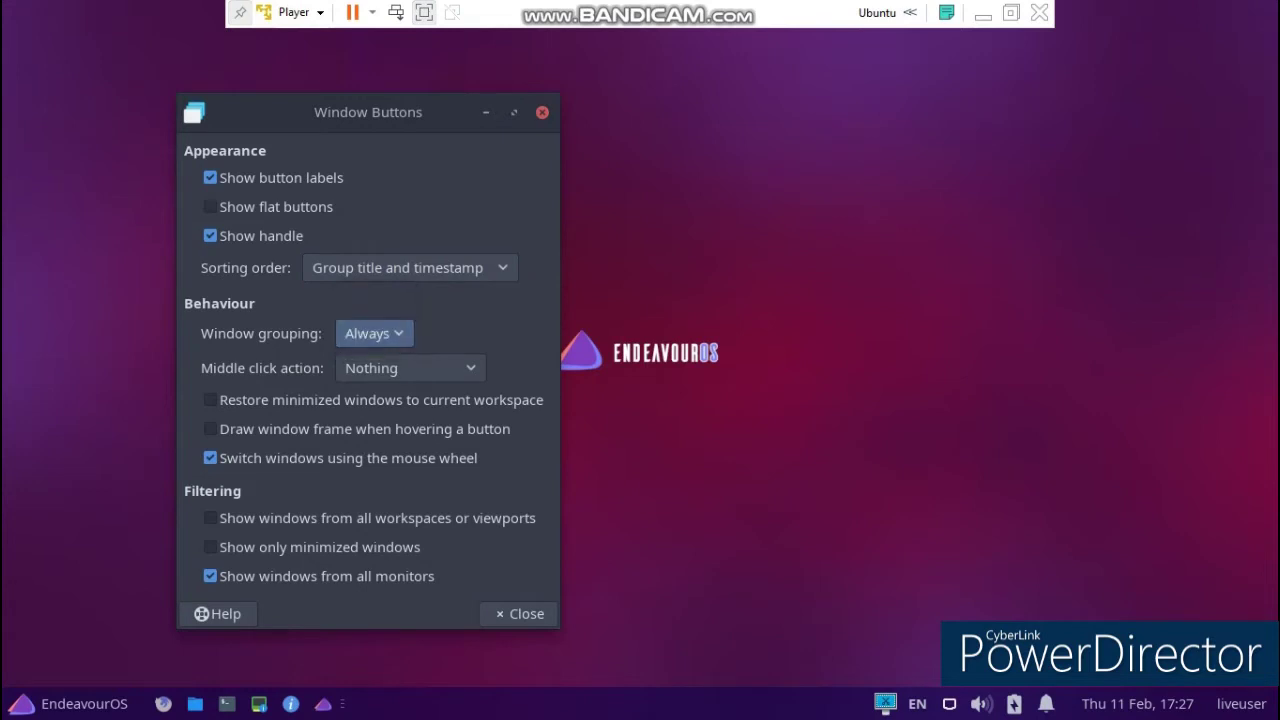
click(410, 368)
click(410, 370)
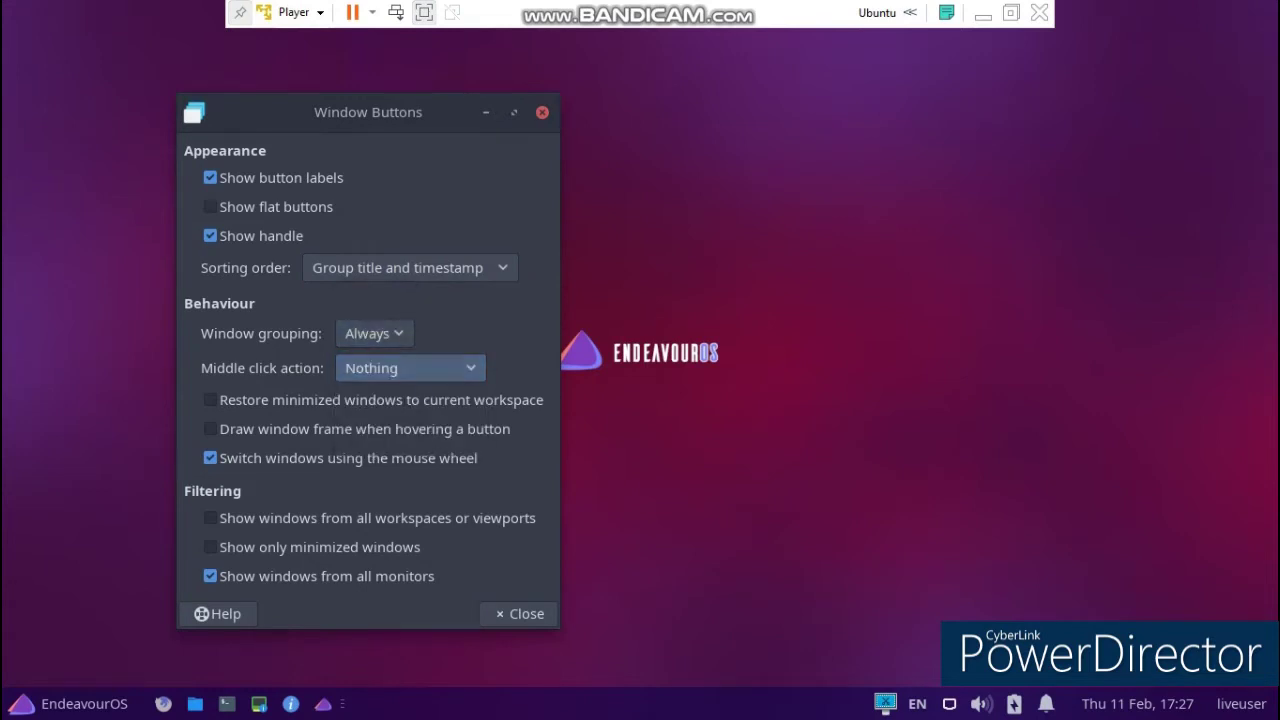
click(519, 614)
Open the preferences of Panel 1, set its mode to Vertical, and check how the application menu opens from it
right_click(460, 704)
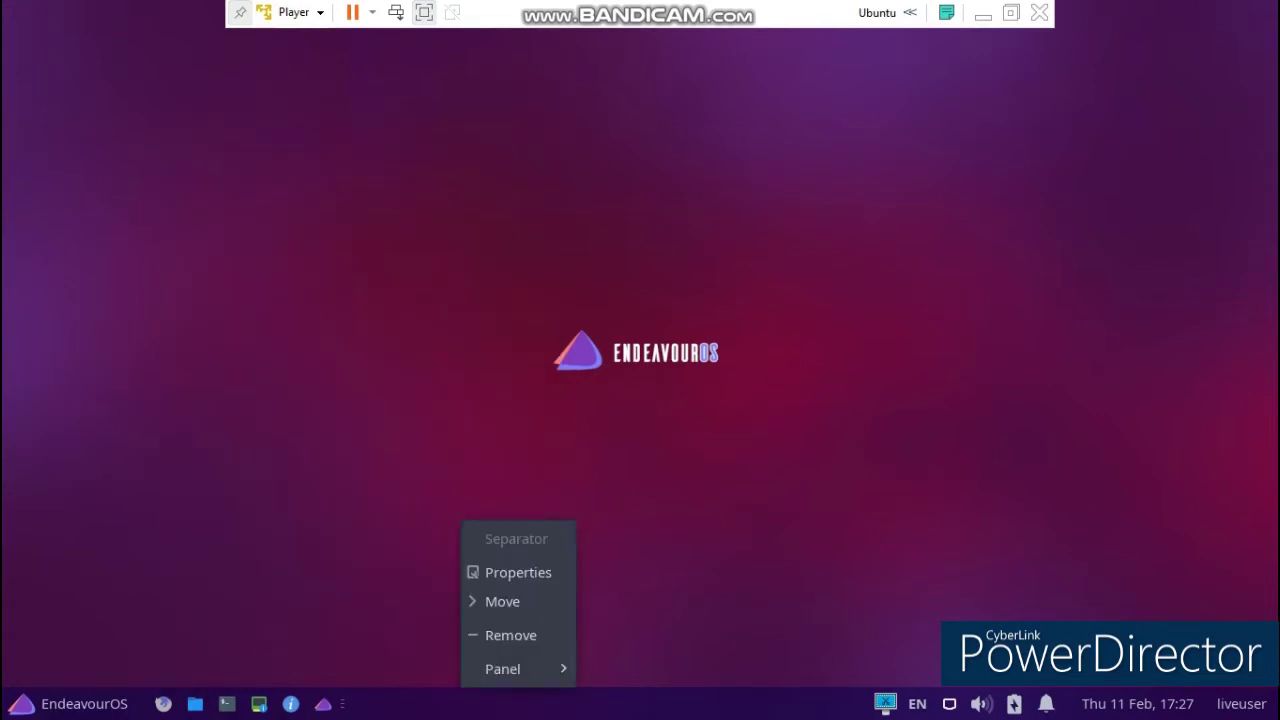
mouse_move(505, 668)
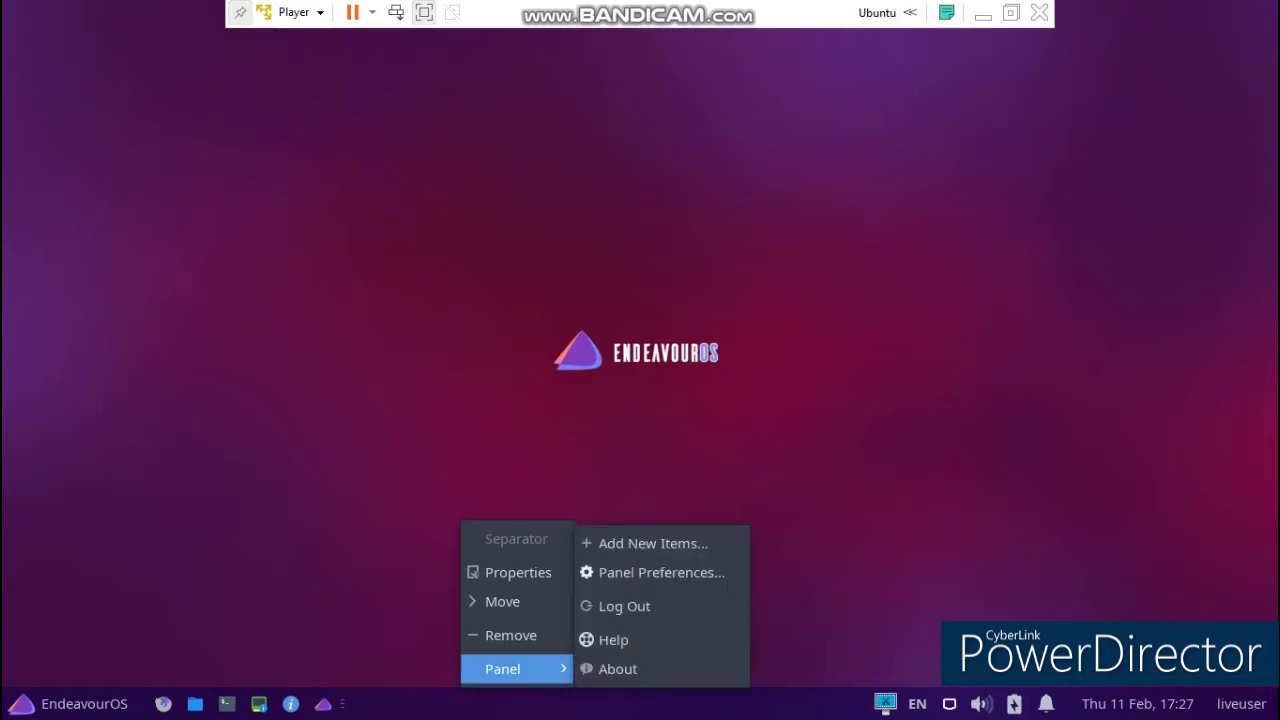
click(650, 572)
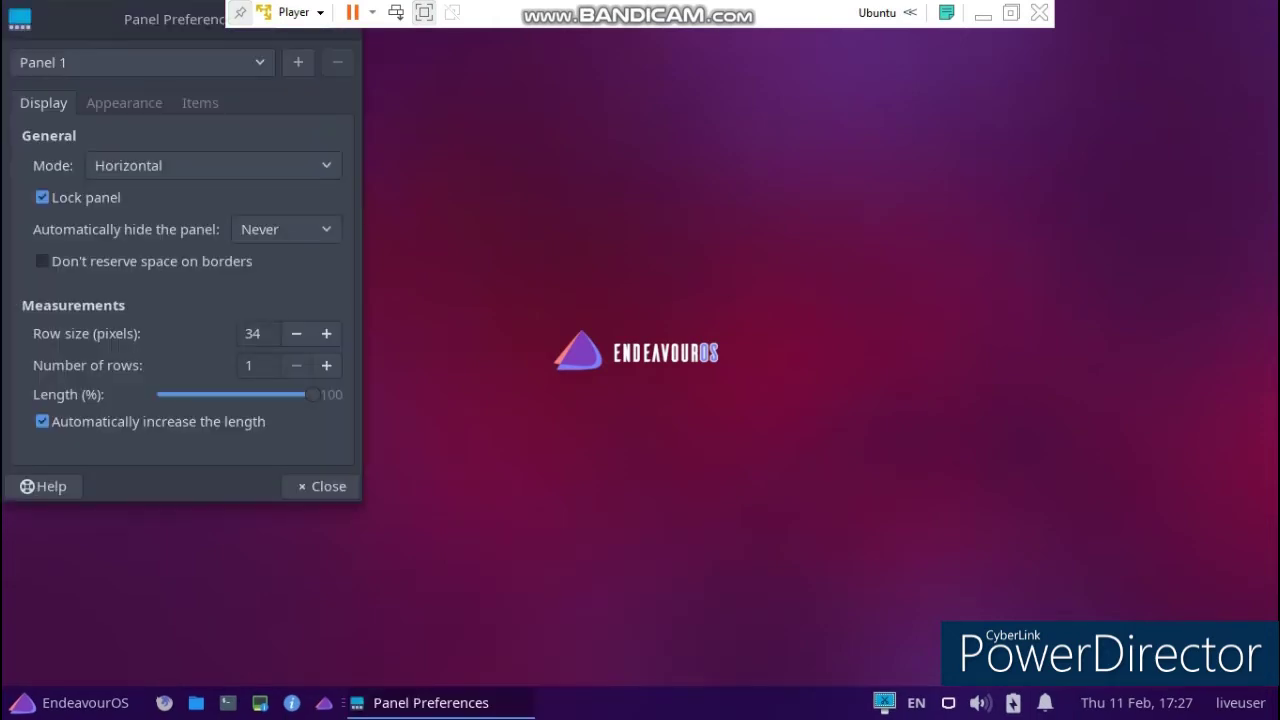
click(213, 165)
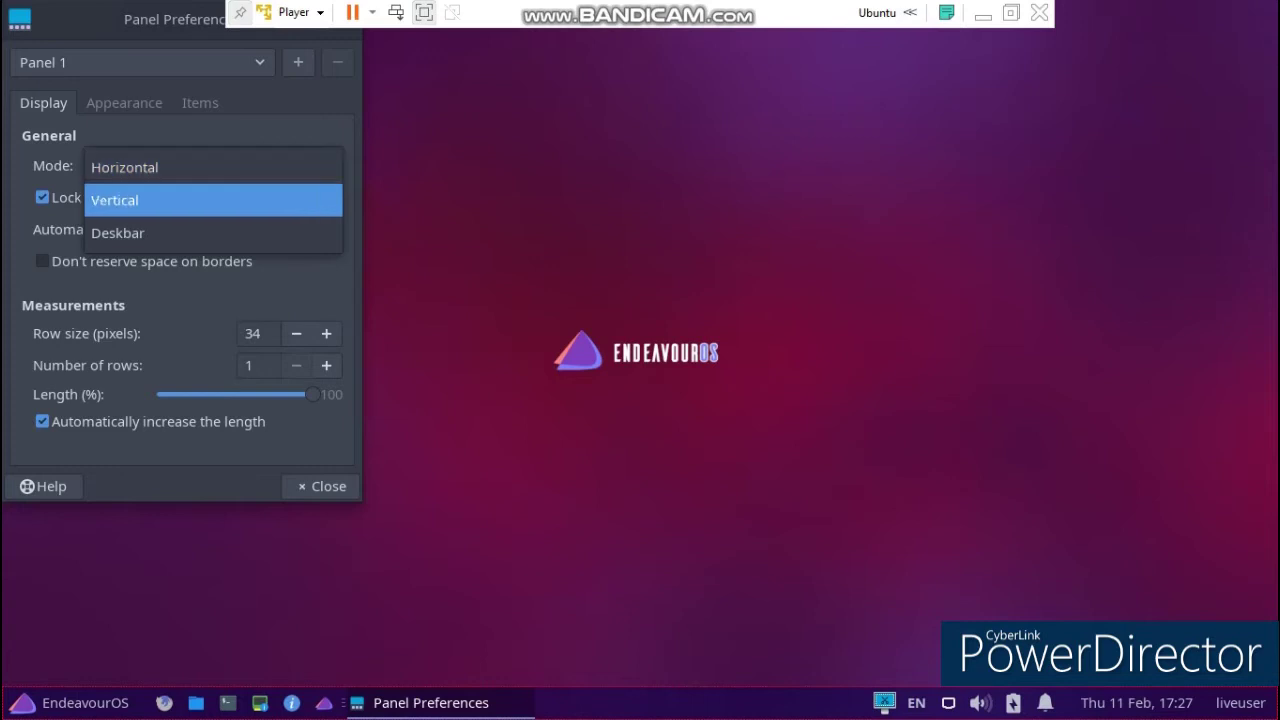
click(213, 200)
click(18, 56)
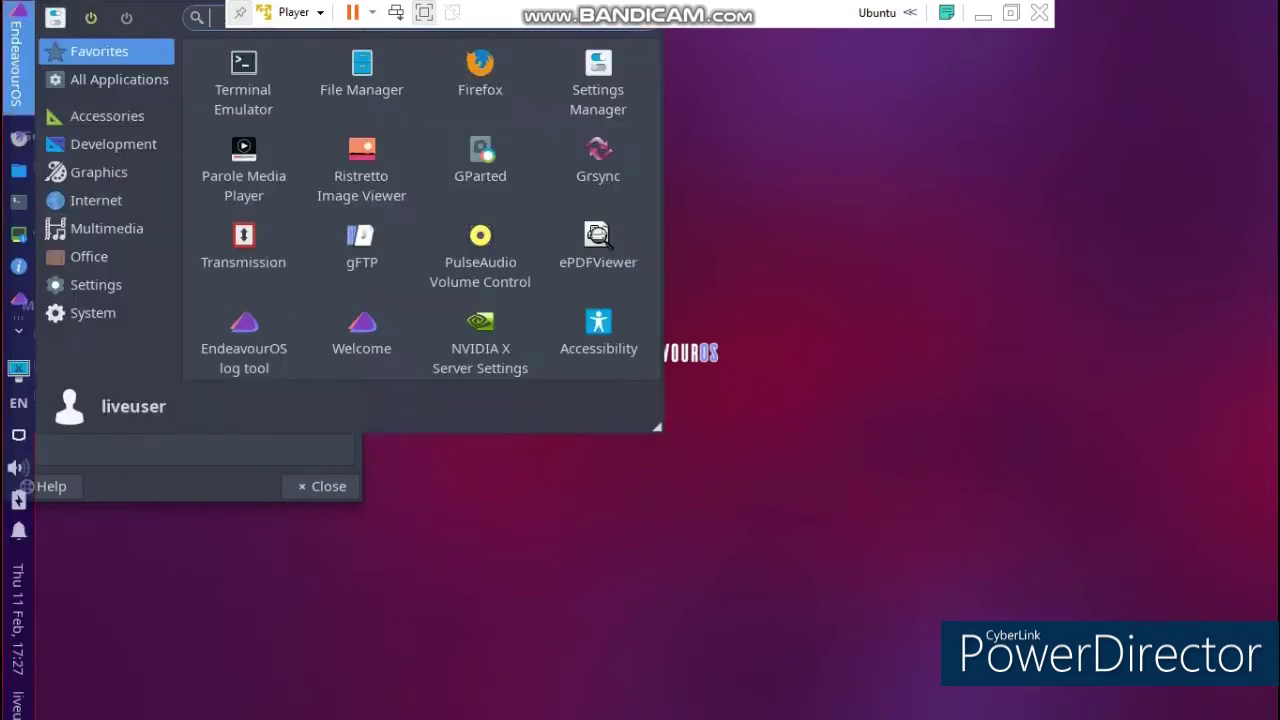
click(18, 56)
In the panel's appearance settings, set the Enter opacity to 78 and the background style to Background image
drag(160, 19, 423, 156)
click(387, 240)
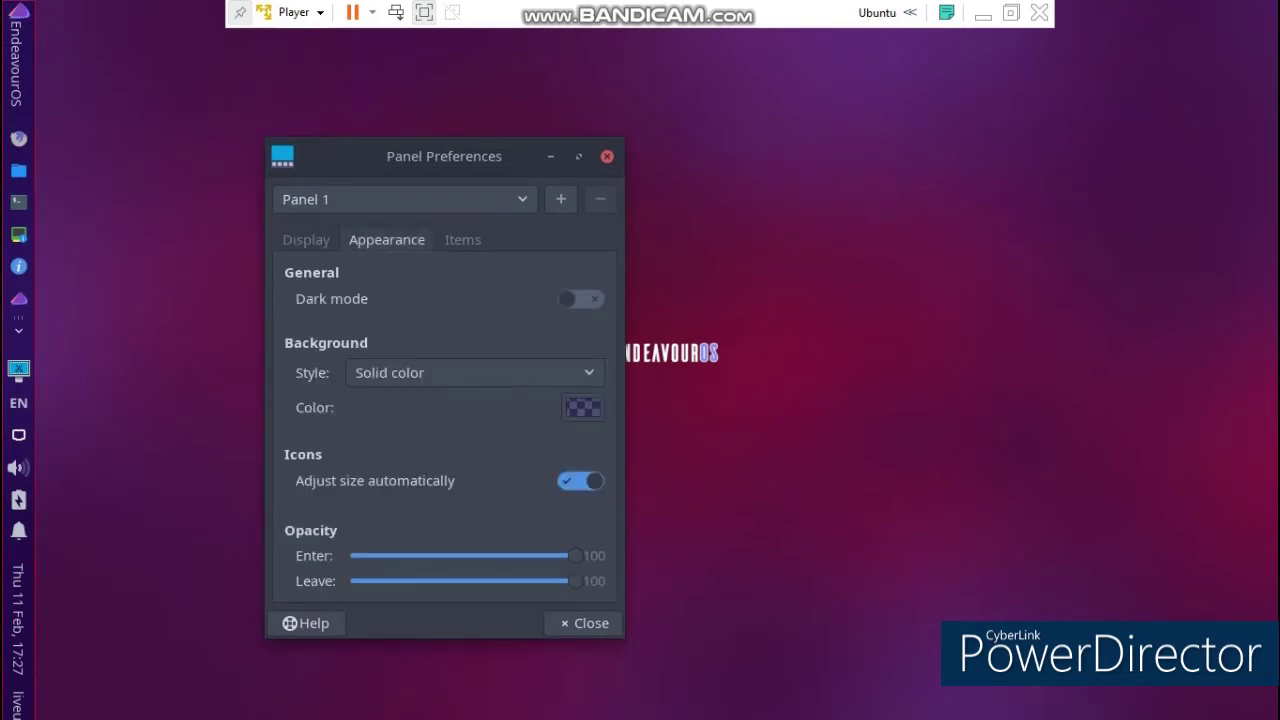
drag(575, 556, 527, 556)
click(475, 373)
click(475, 373)
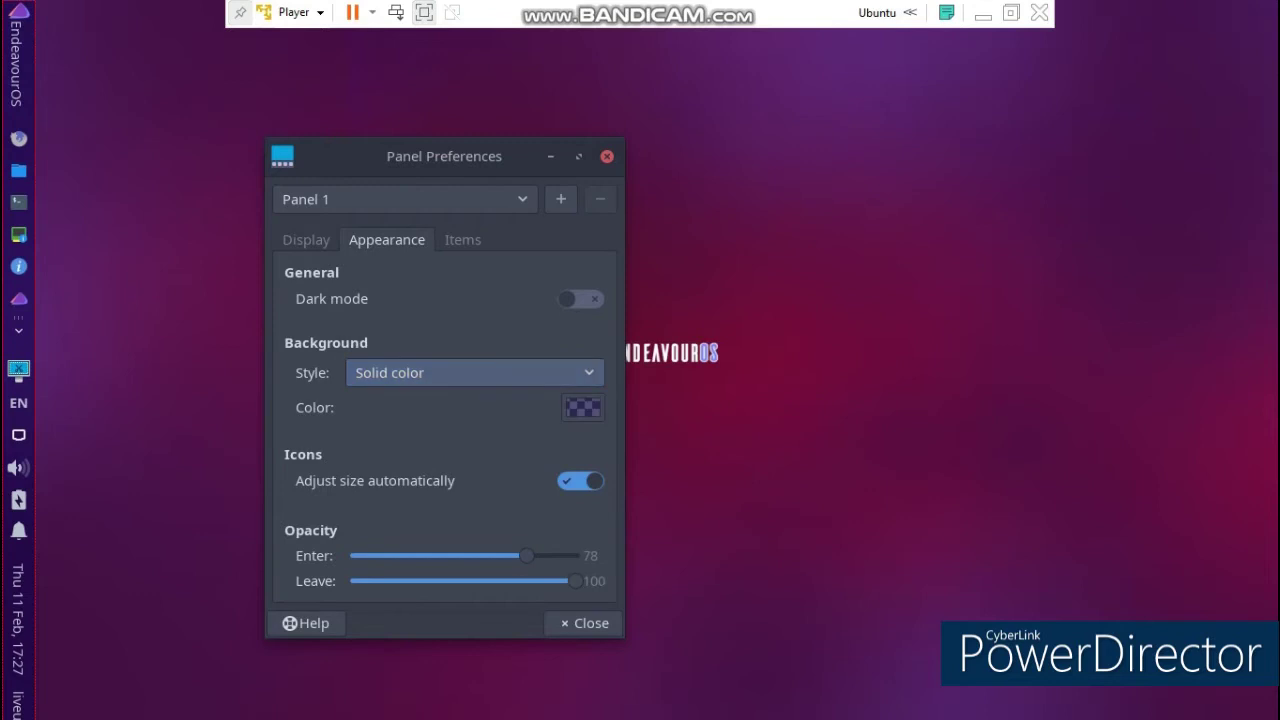
click(475, 372)
click(413, 407)
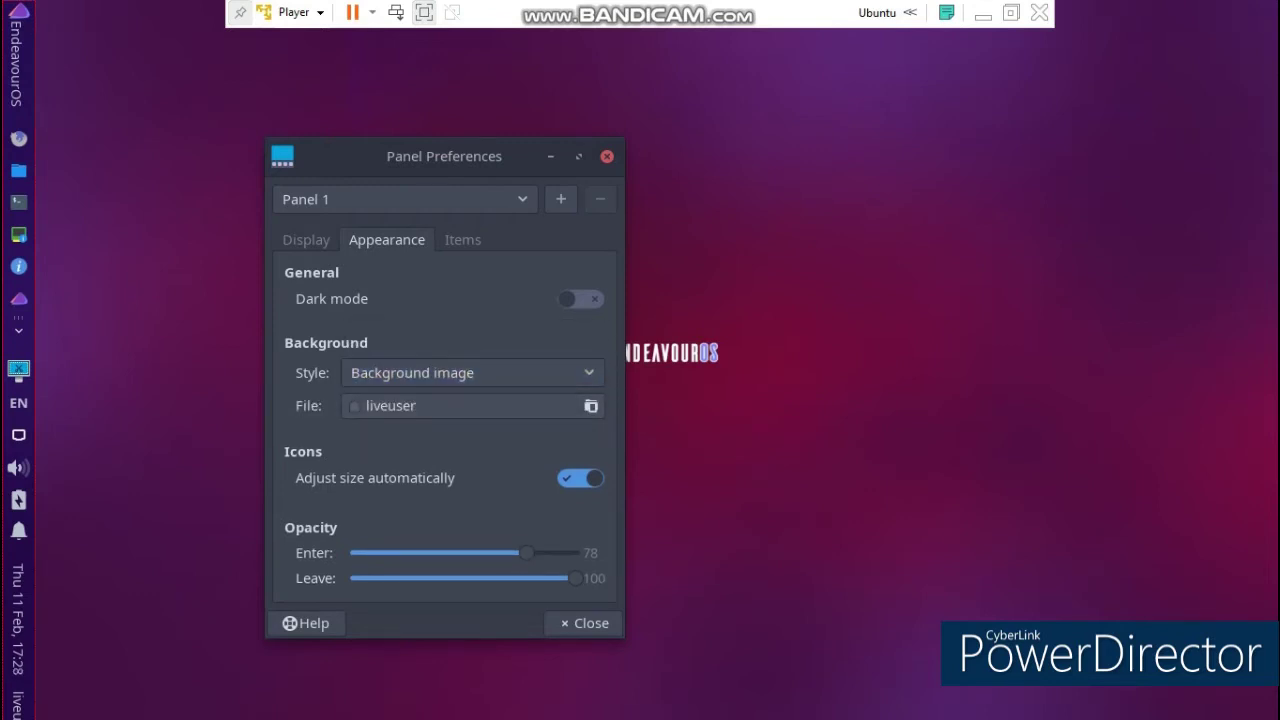
Set the panel's Enter opacity to 63 and Leave opacity to 43, disable automatic icon sizing, and close the preferences
drag(526, 552, 491, 552)
drag(575, 578, 449, 604)
click(580, 478)
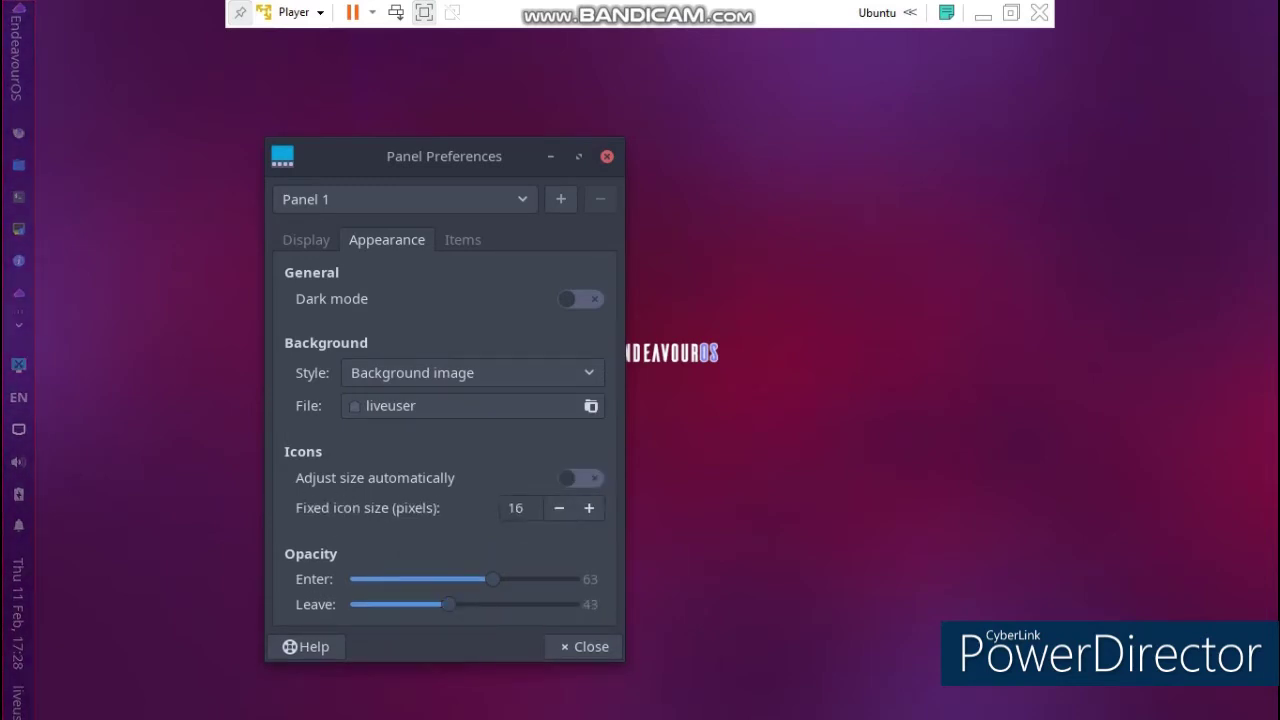
click(607, 156)
Launch GParted, move its window into clear view to see the /dev/sr0 partition, and close it
click(15, 55)
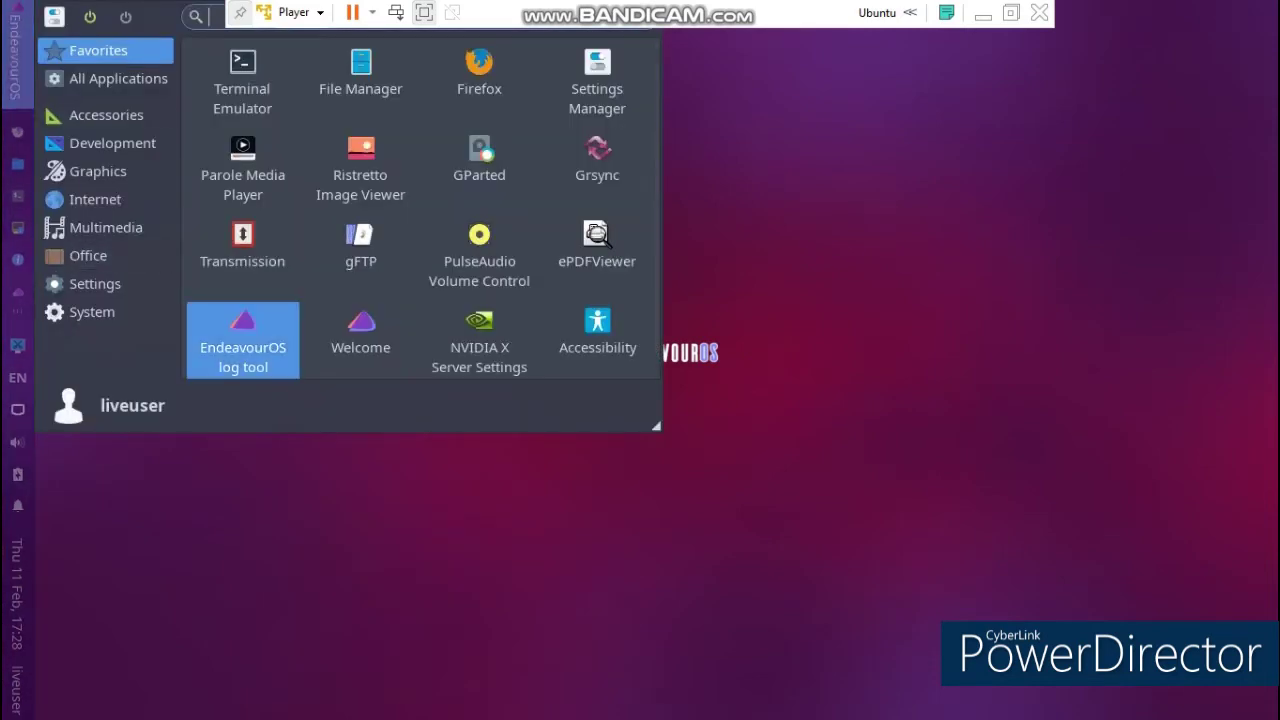
click(480, 168)
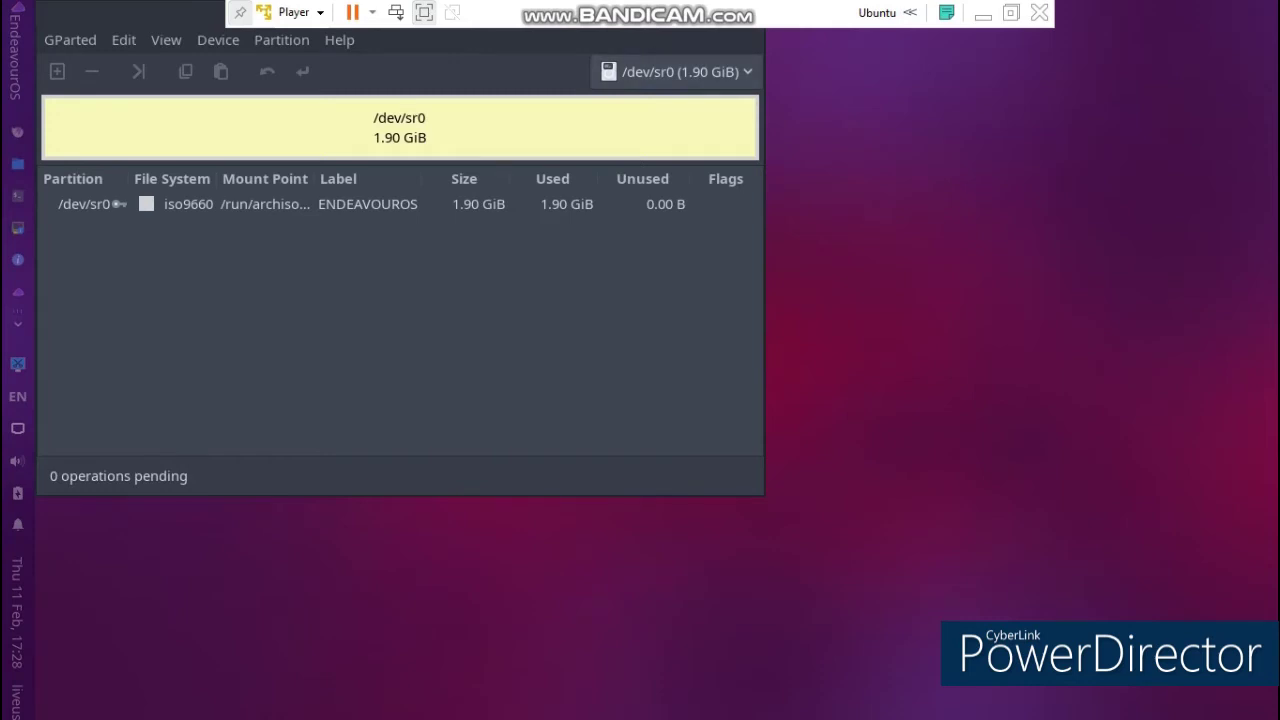
drag(150, 13, 184, 168)
click(782, 168)
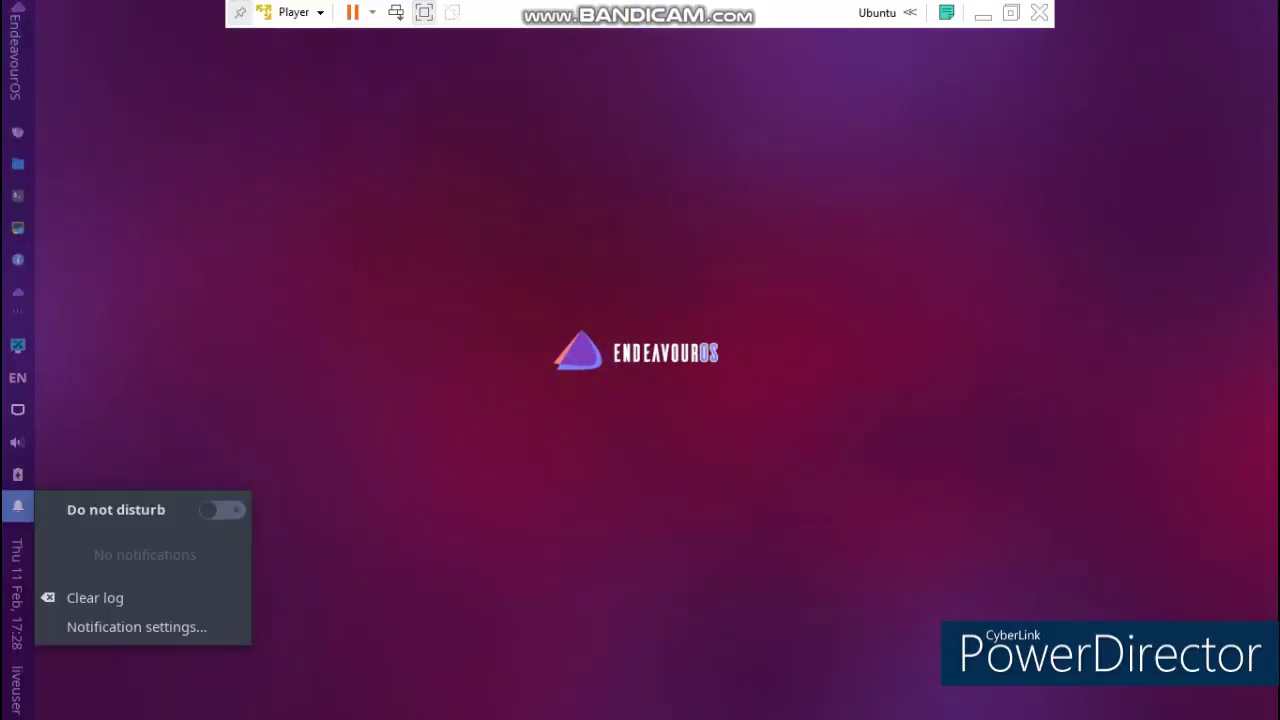
View the panel's notification menu and the session menu, dismissing both without choosing anything
key(Escape)
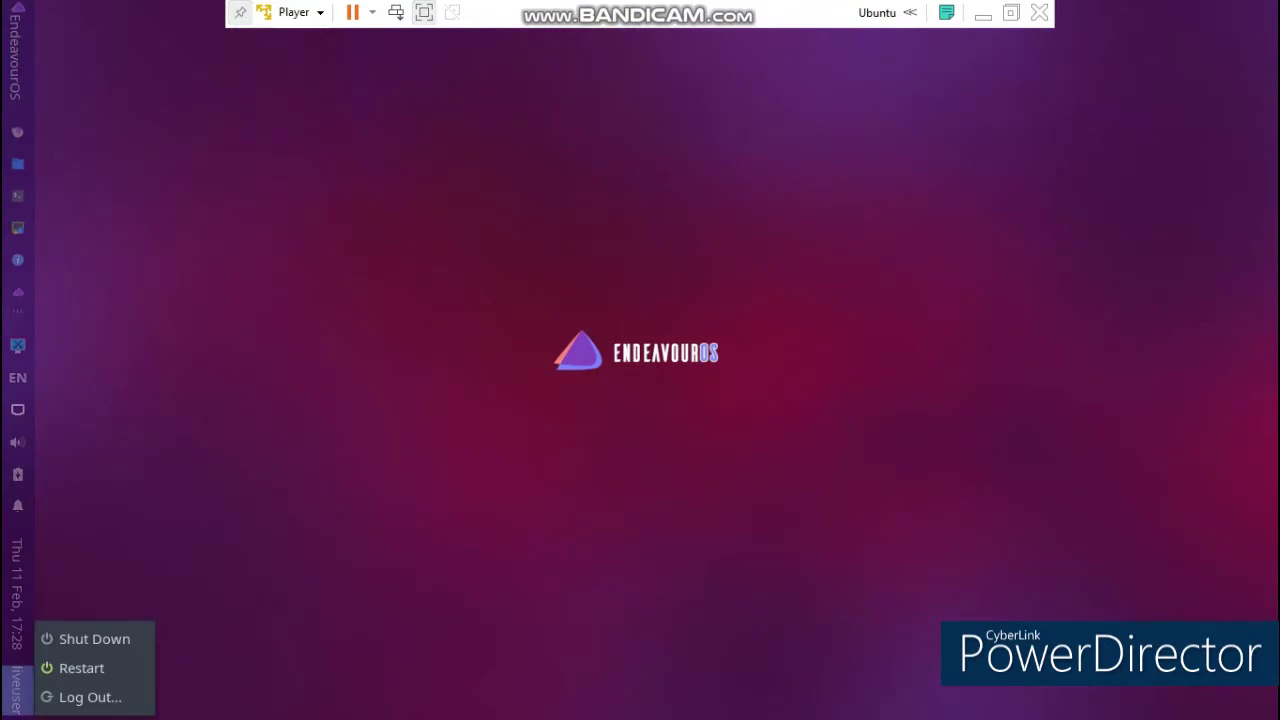
key(Escape)
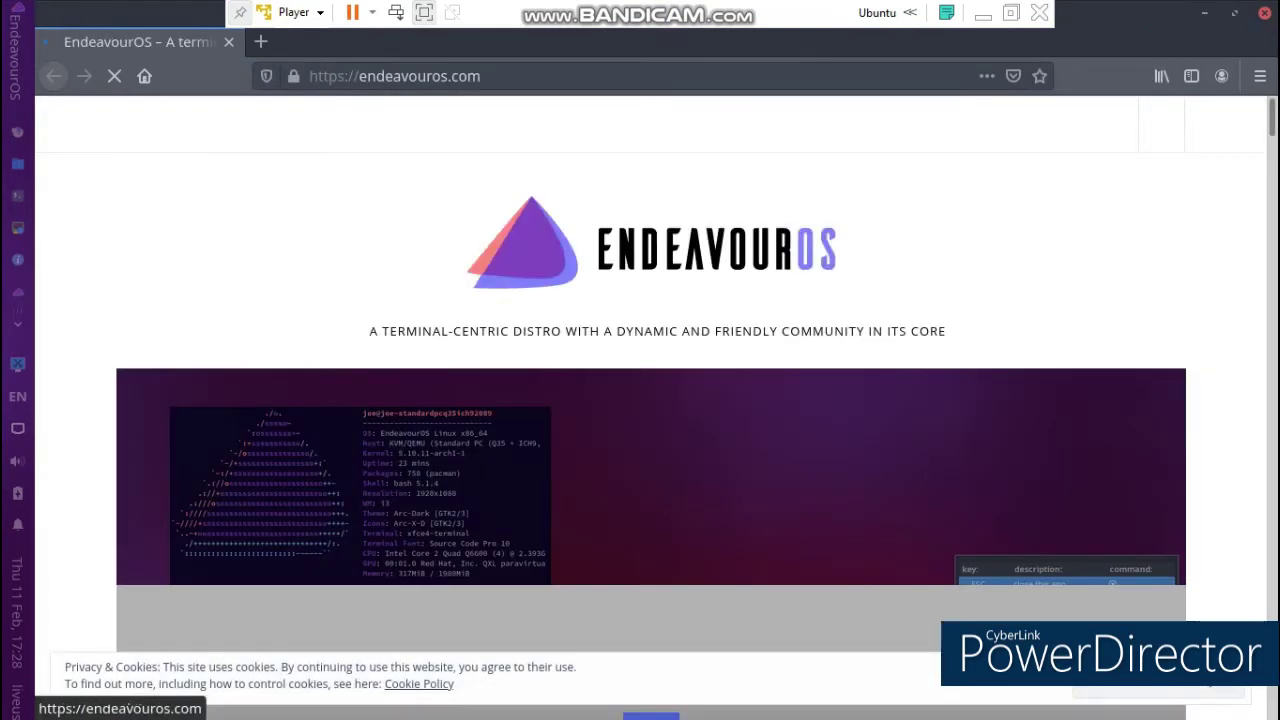
Save the galleon image from the EndeavourOS home page to Downloads as Endeavour-Gallion.webp and close the page
scroll(650, 300, down, 5)
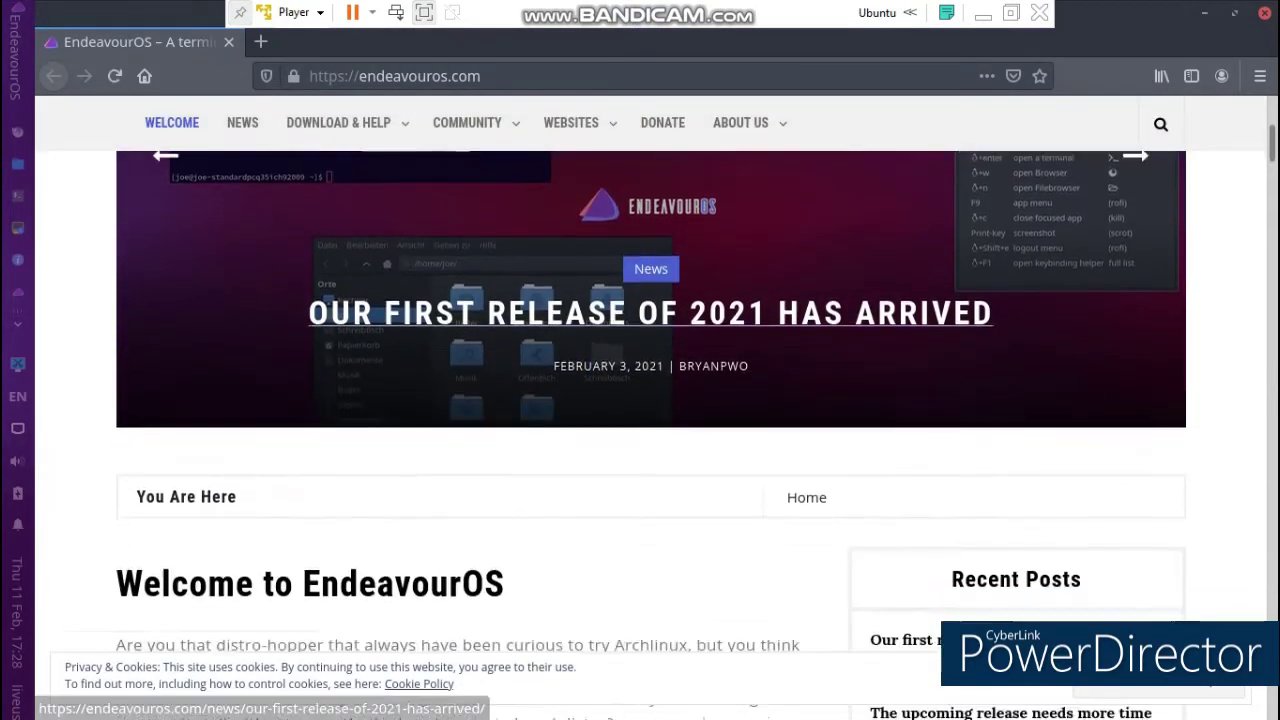
scroll(650, 400, down, 6)
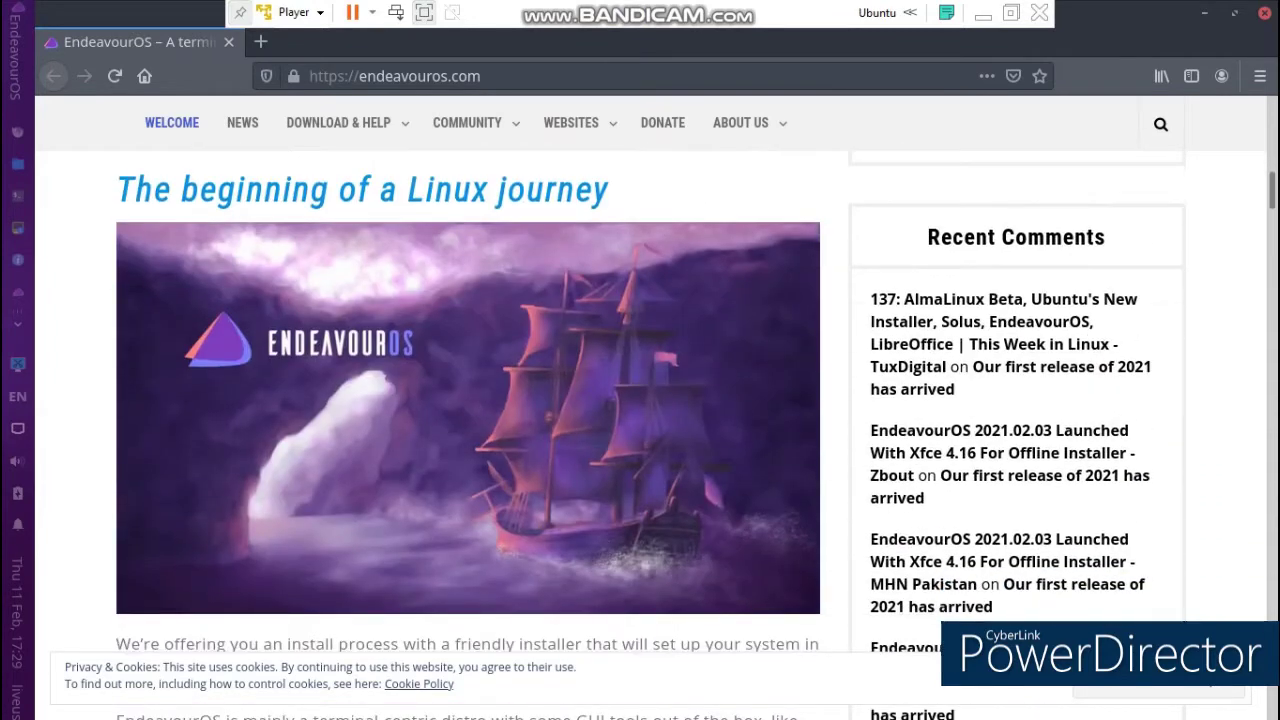
right_click(443, 365)
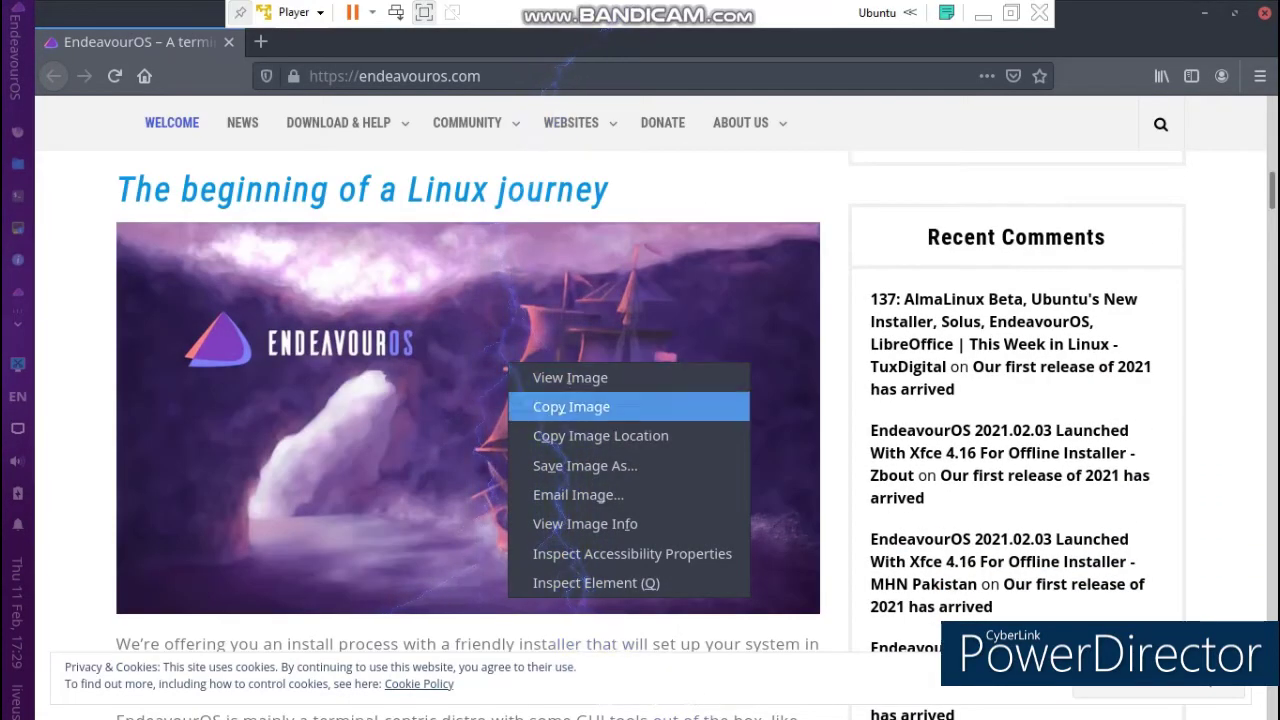
click(560, 463)
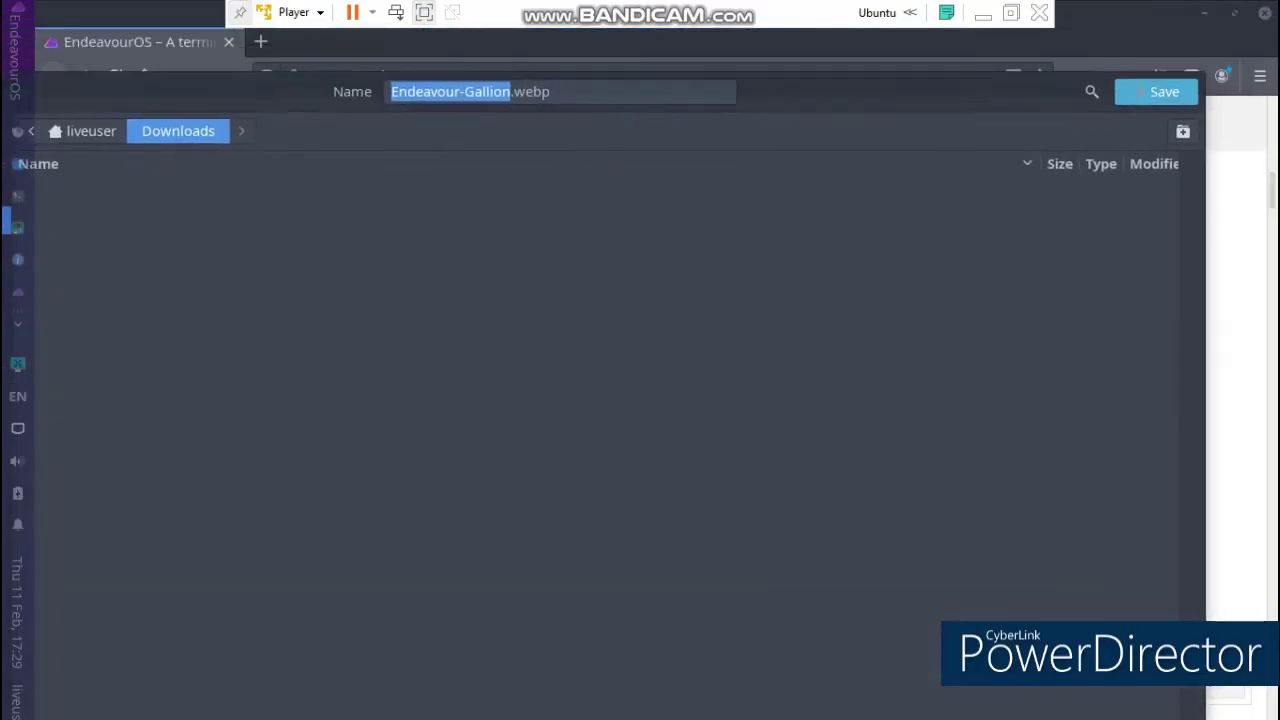
click(1156, 92)
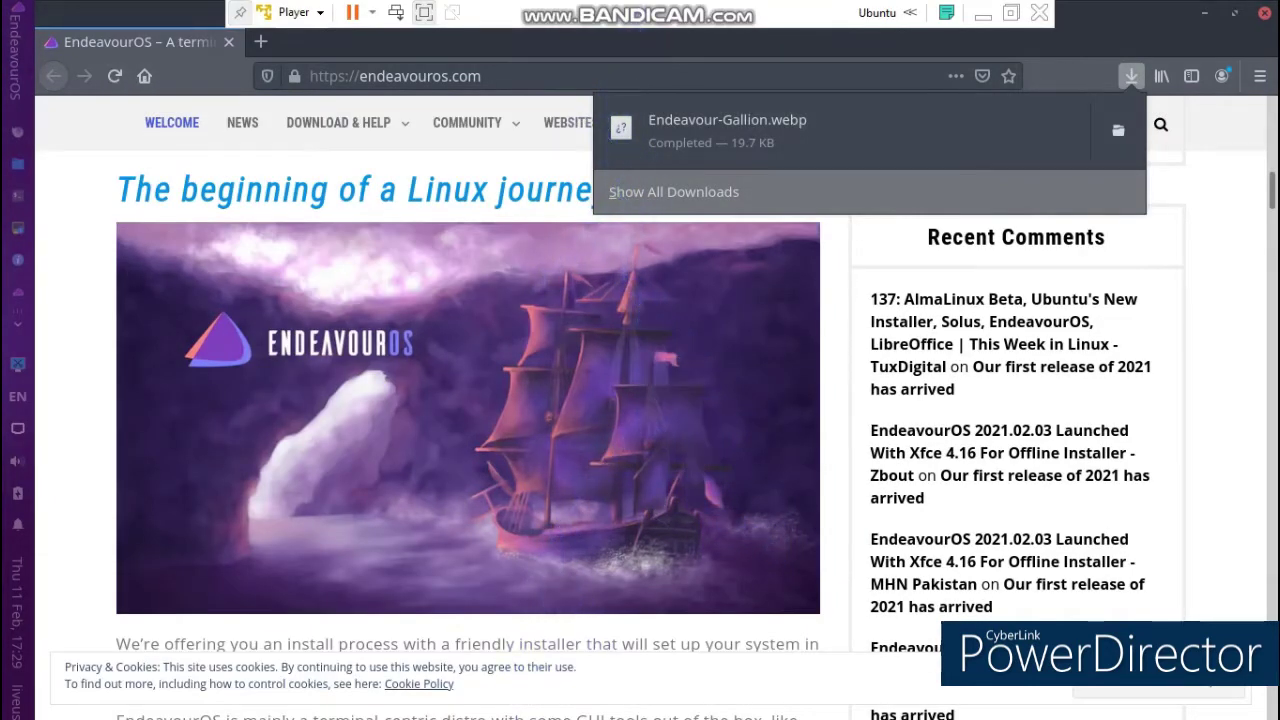
click(229, 42)
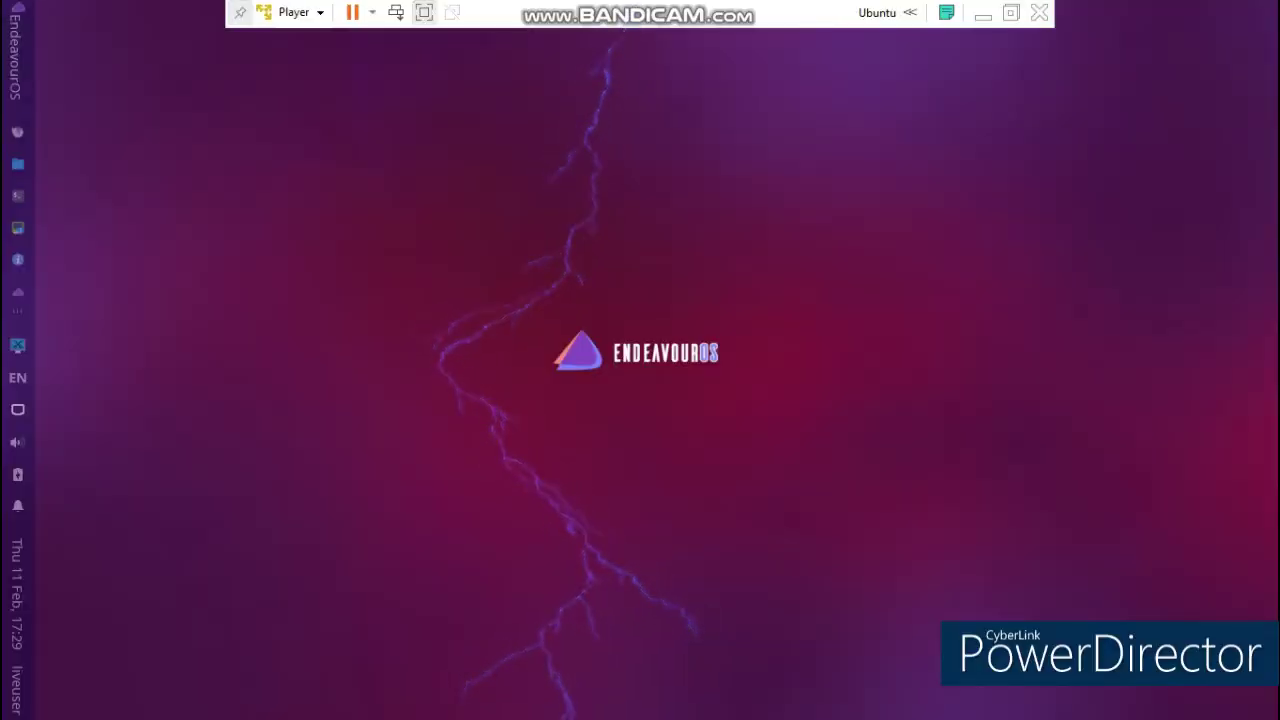
Launch the file manager and open the Downloads folder
key(super)
click(361, 82)
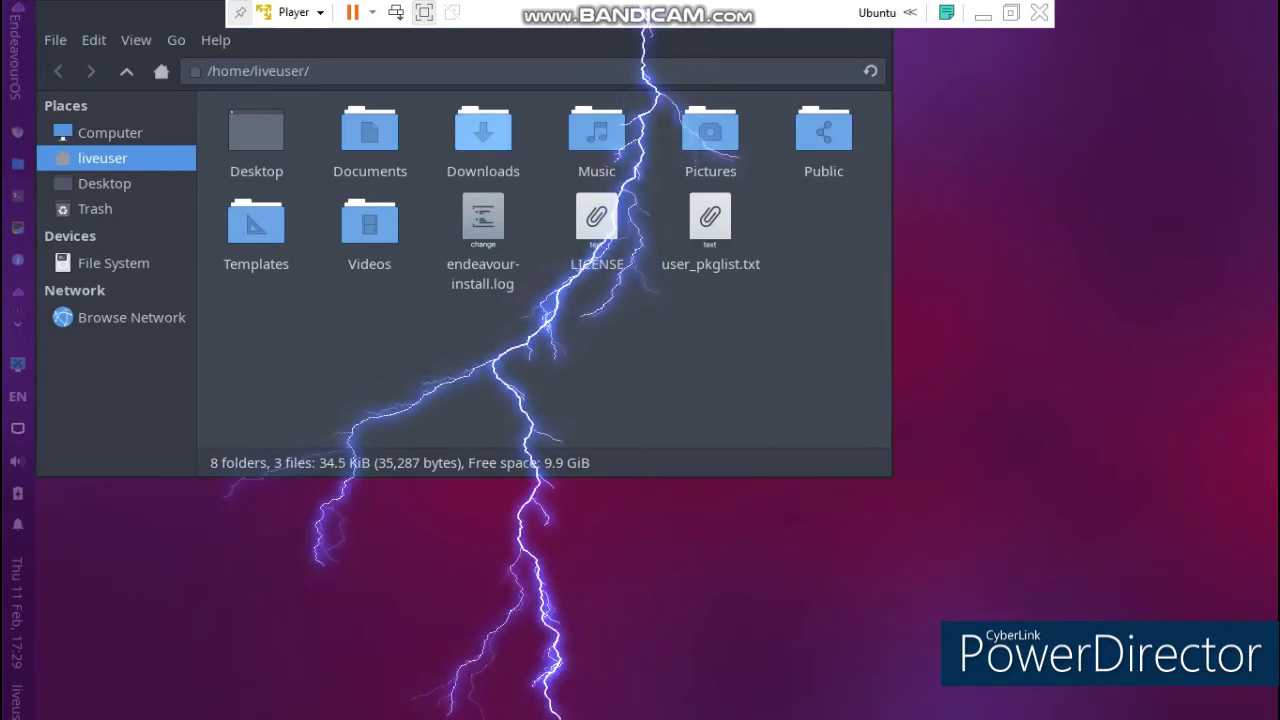
click(483, 135)
double_click(483, 135)
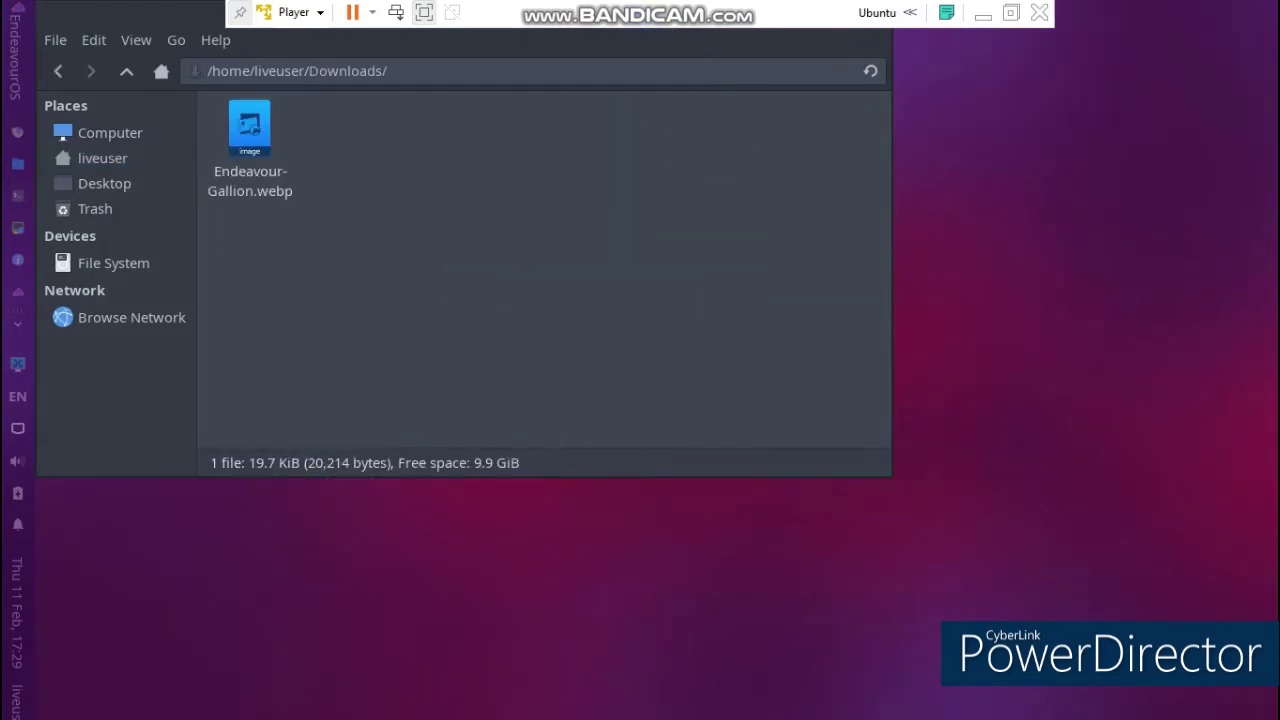
Open Endeavour-Gallion.webp with CMake, move the CMake window into clear view, and close it
click(249, 140)
right_click(259, 131)
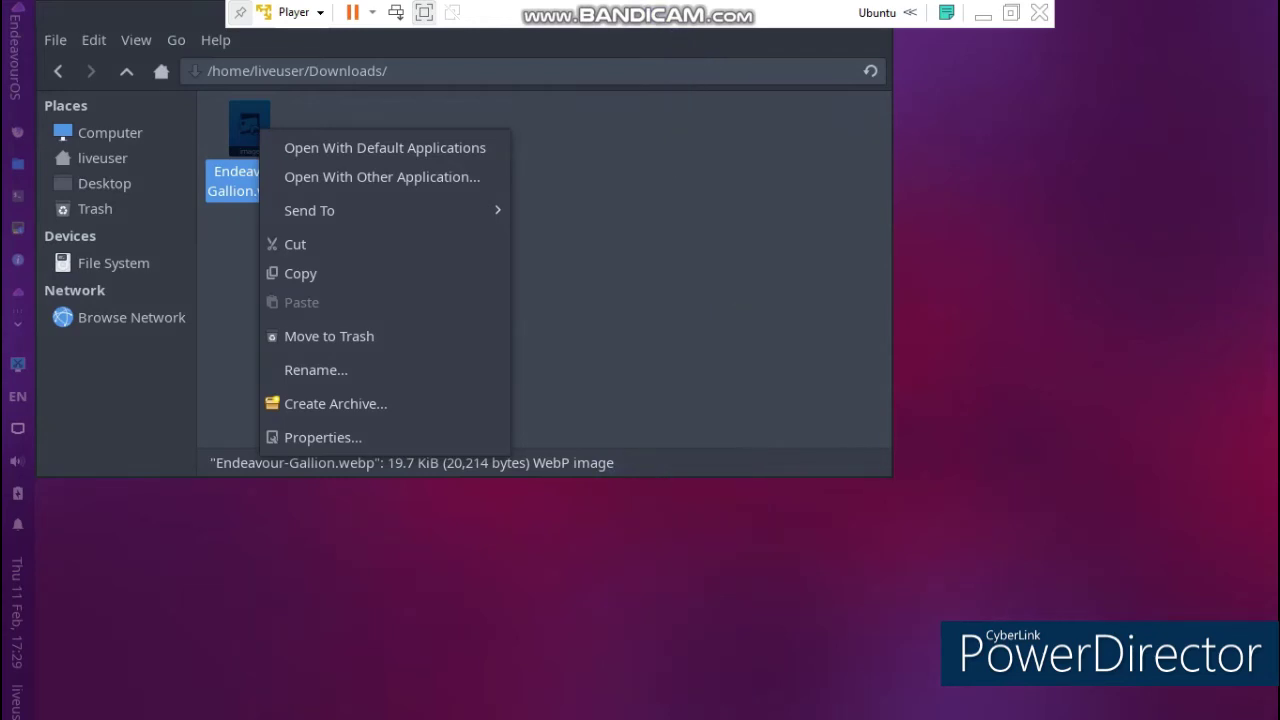
key(Escape)
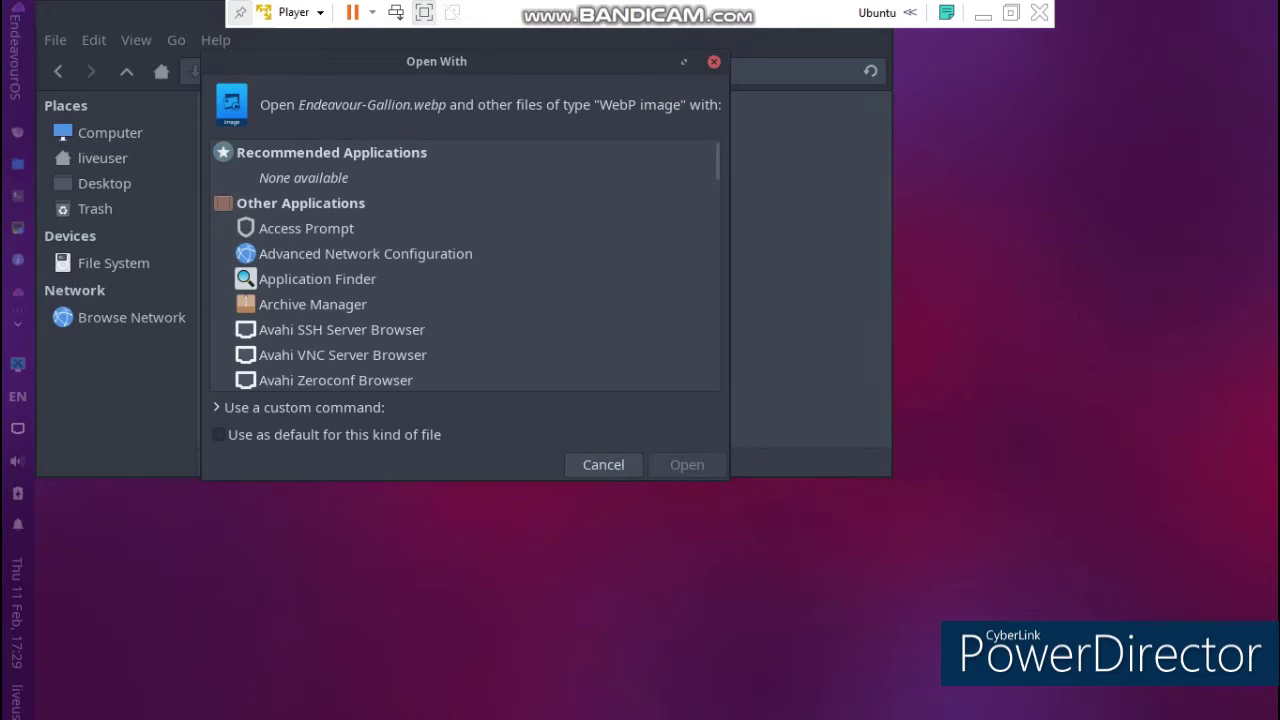
scroll(466, 265, down, 1)
scroll(466, 265, down, 3)
click(340, 275)
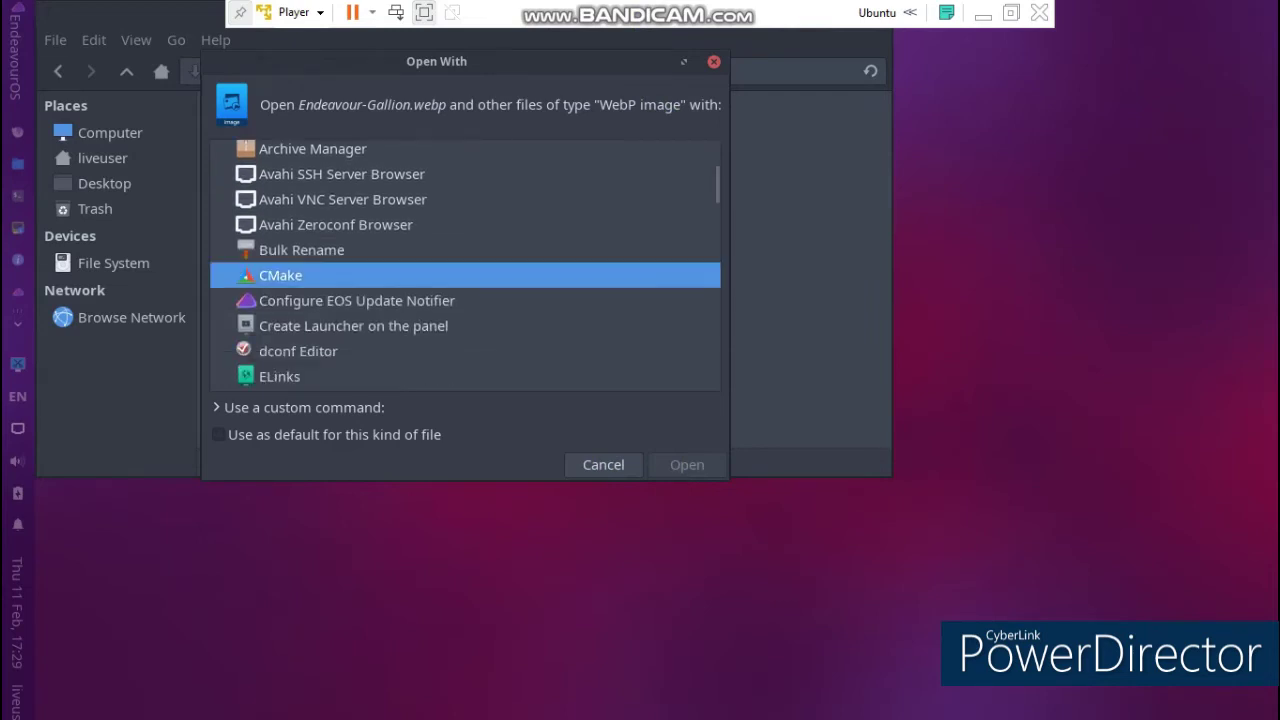
click(687, 465)
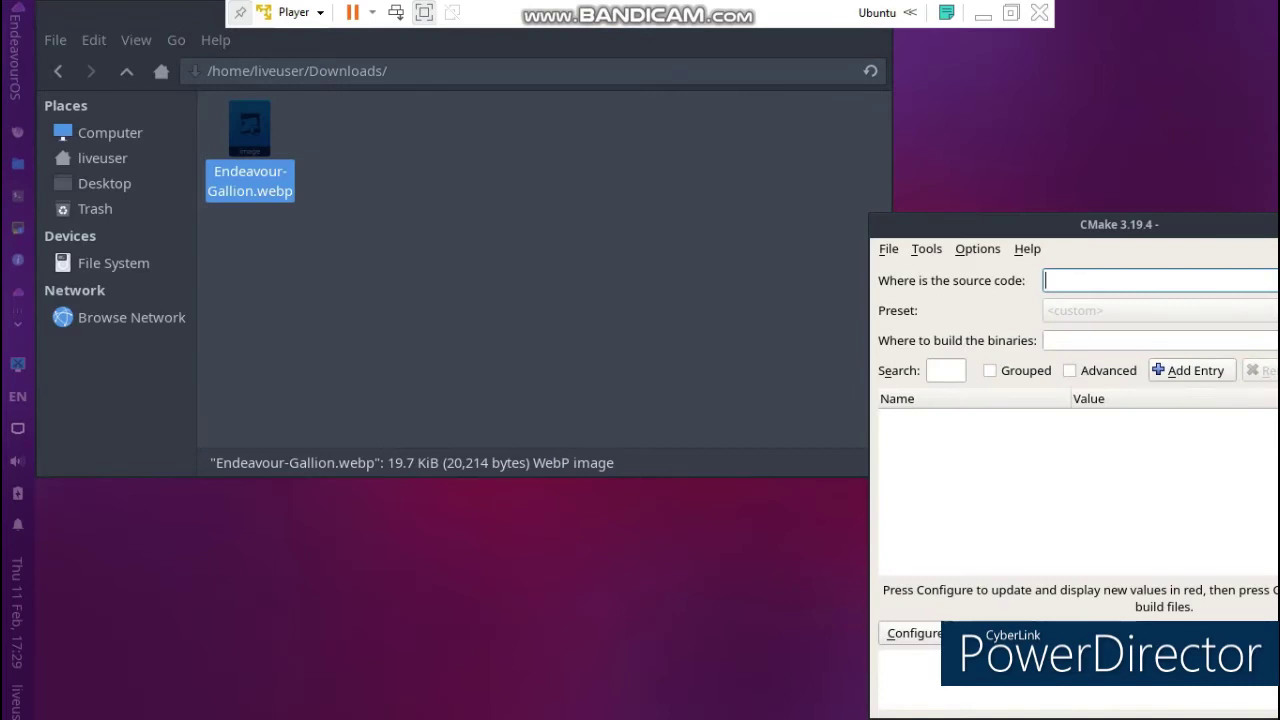
drag(1119, 225, 731, 160)
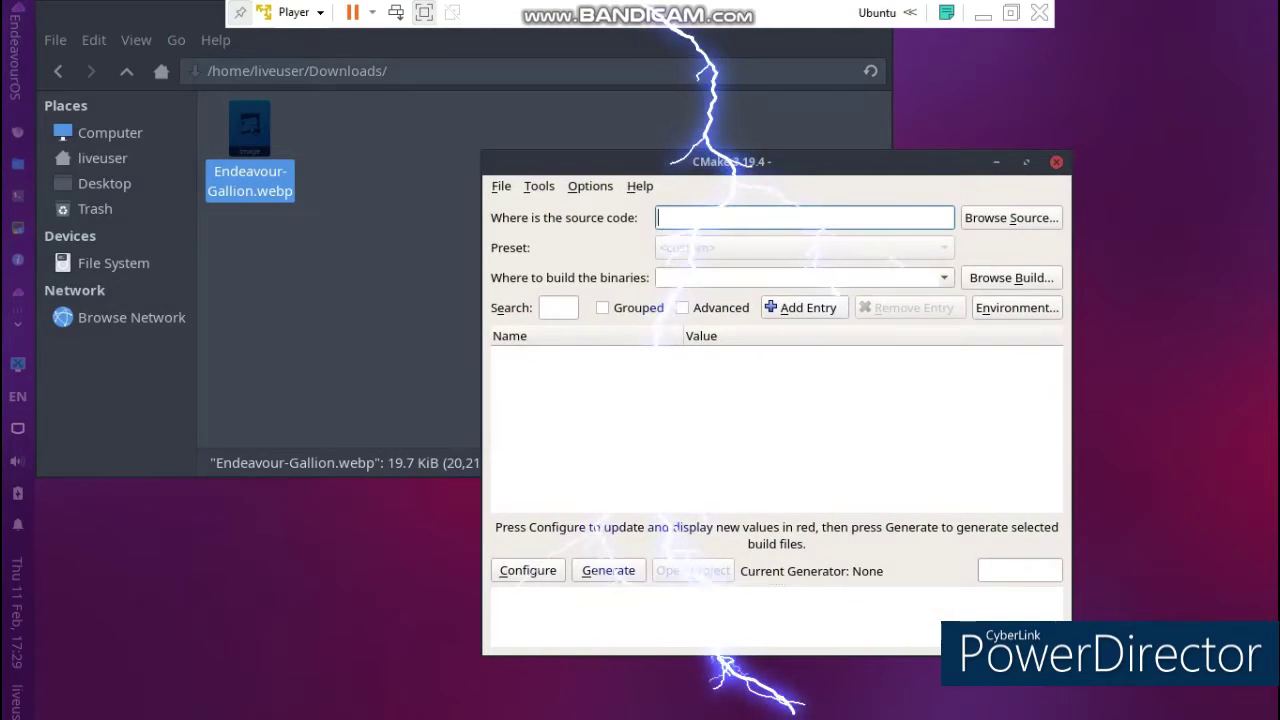
click(1058, 161)
Open the desktop background settings, disable Apply to all workspaces, and keep the color on Solid color
right_click(1036, 161)
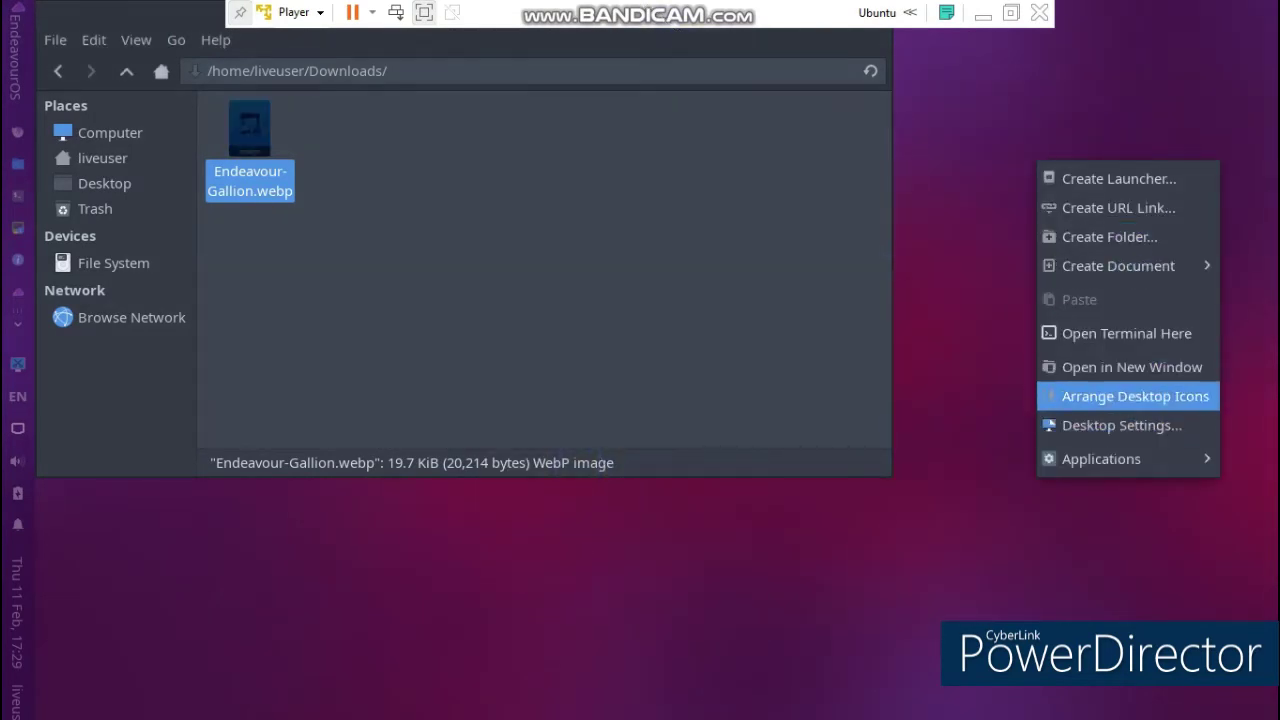
click(1121, 425)
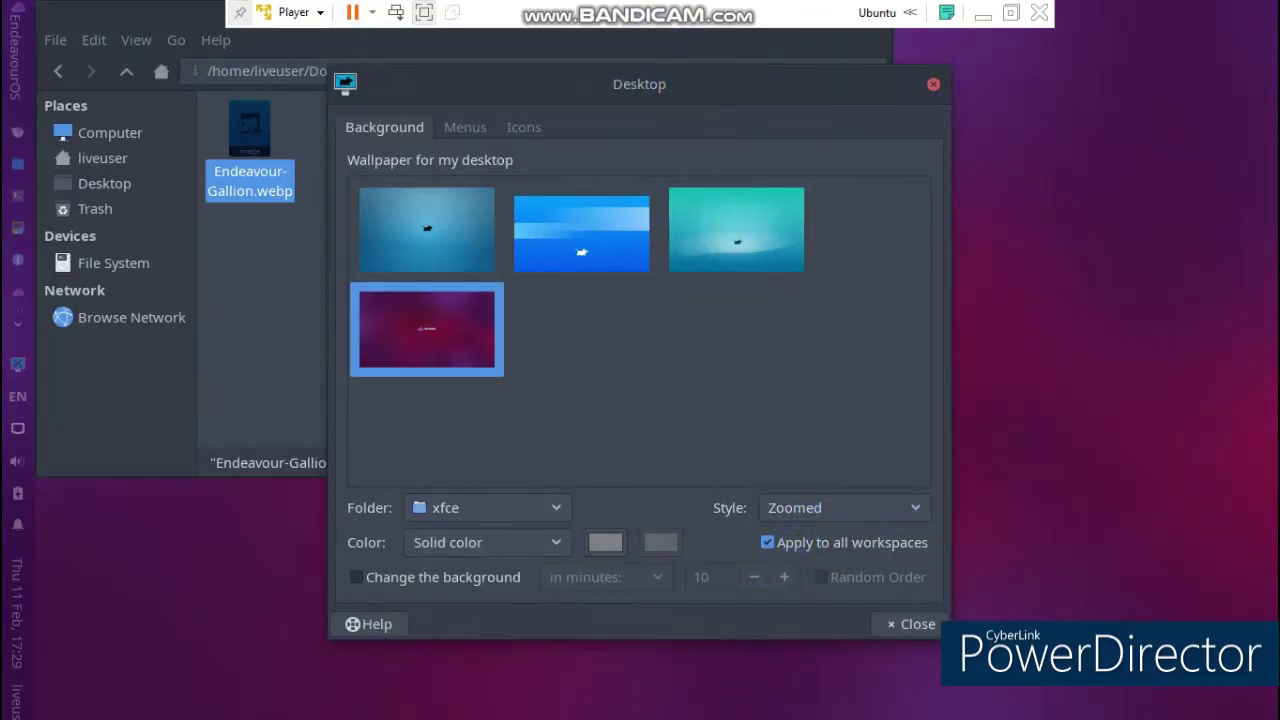
click(488, 543)
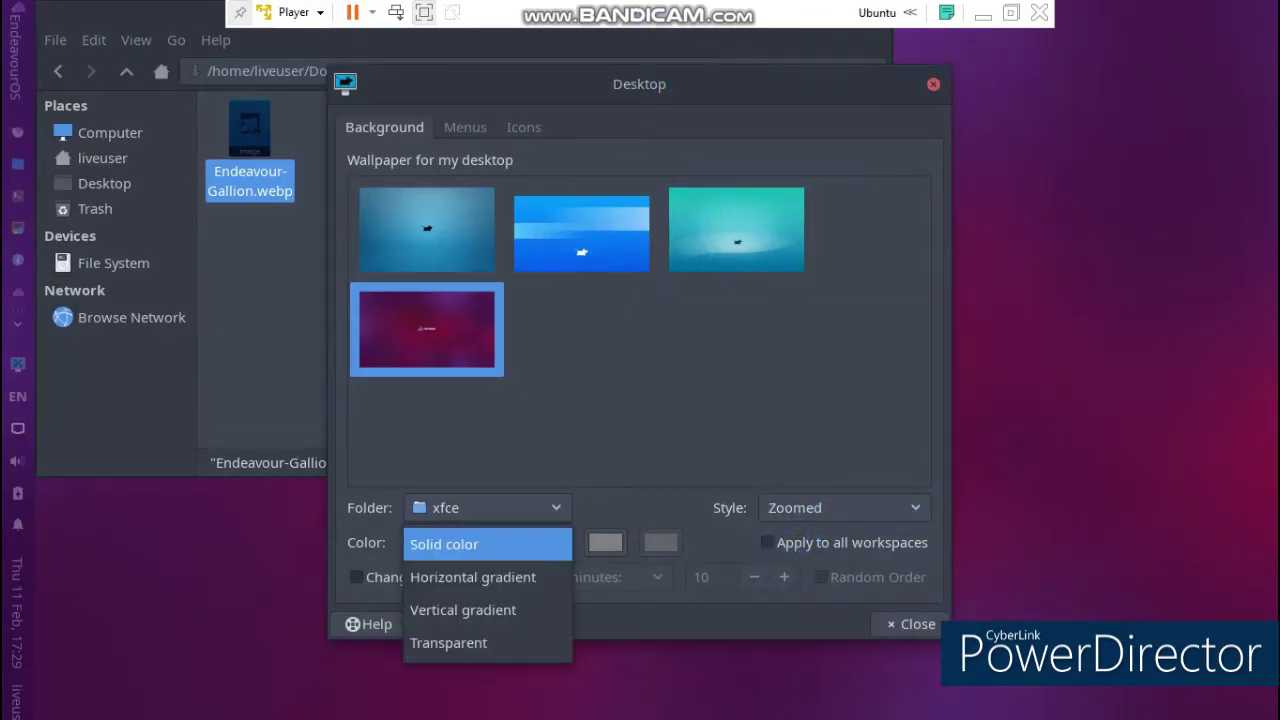
click(488, 544)
Try Desktop as the wallpaper folder and switch it to the backgrounds folder
click(488, 508)
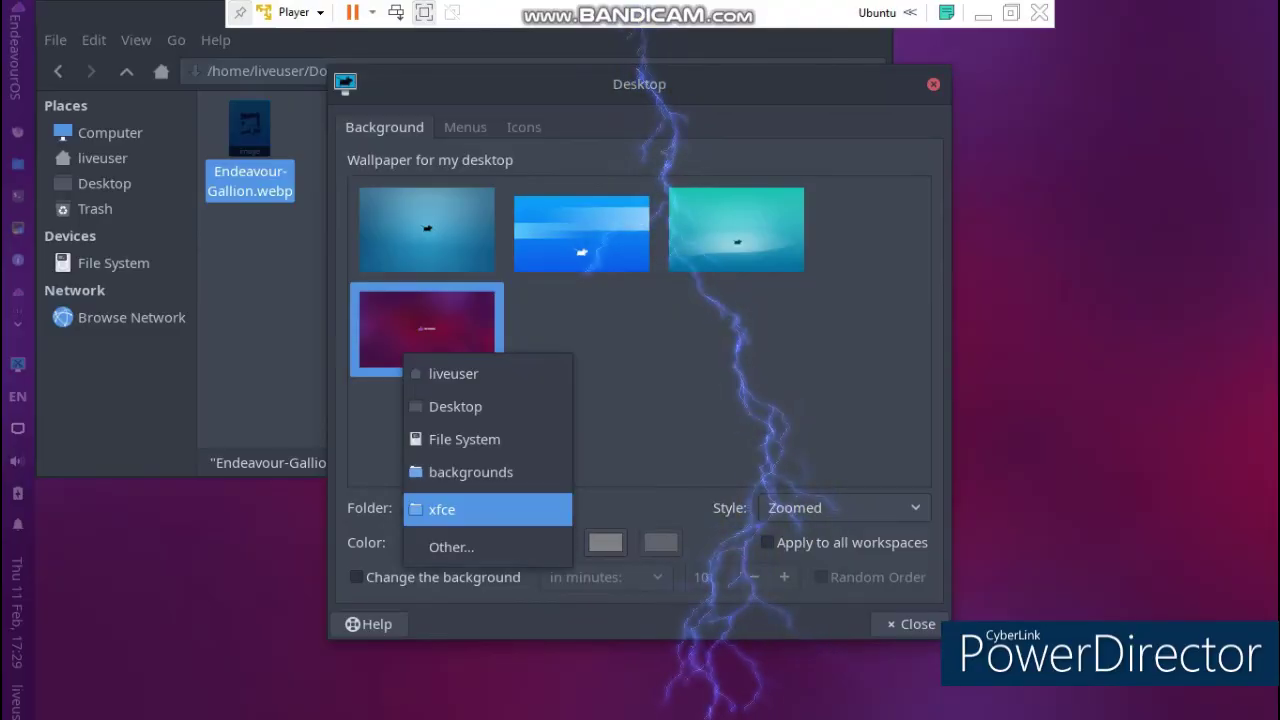
click(455, 406)
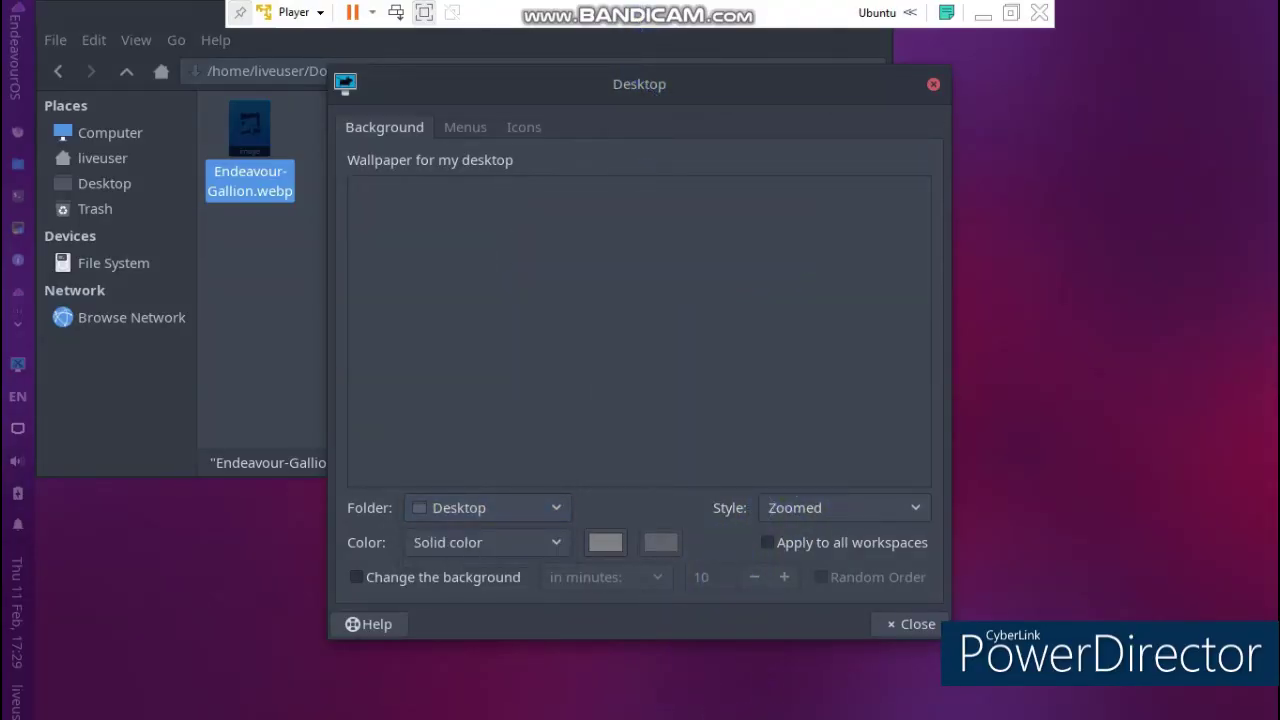
click(487, 507)
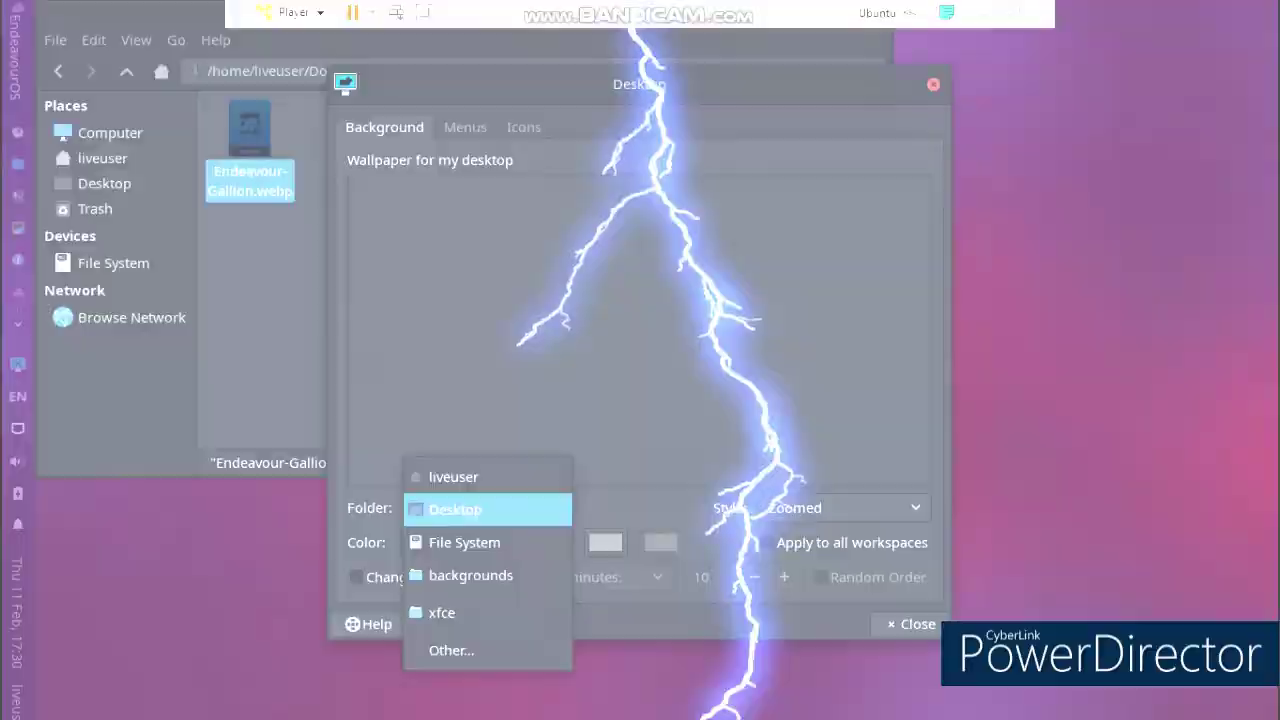
click(470, 575)
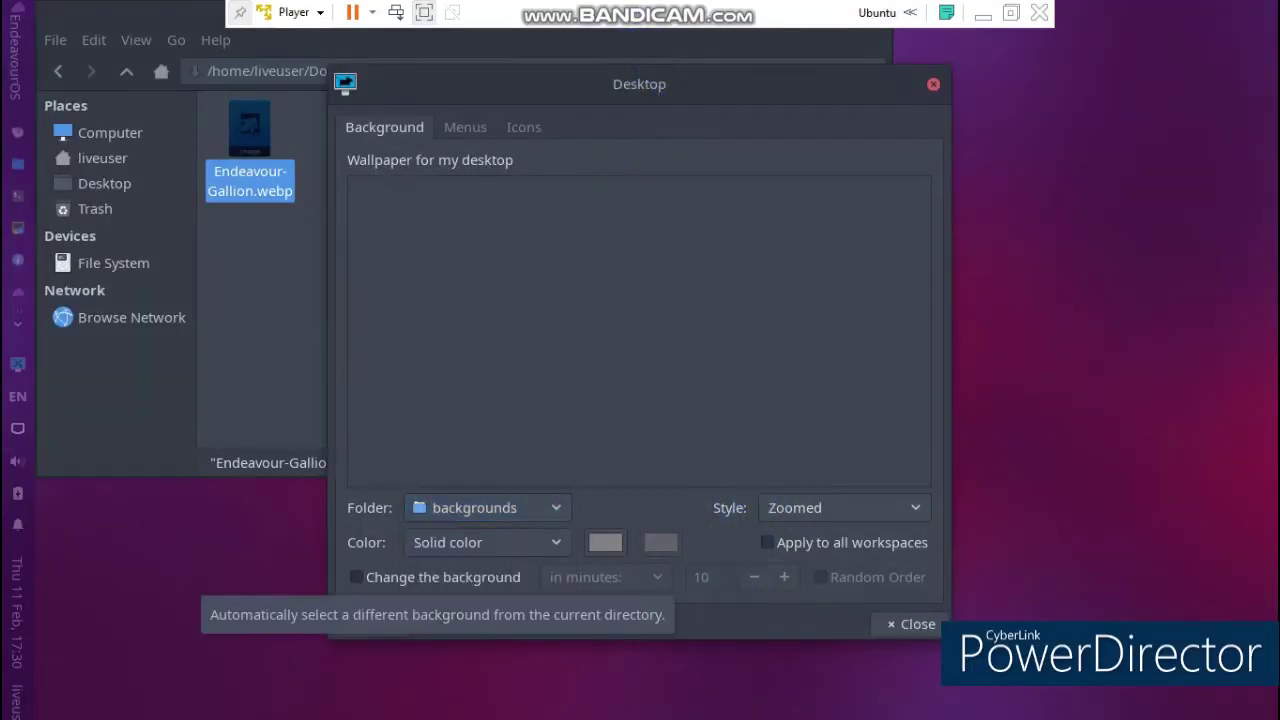
Set the background color to Transparent, enable automatic background changing, and close the desktop settings
click(487, 543)
click(448, 642)
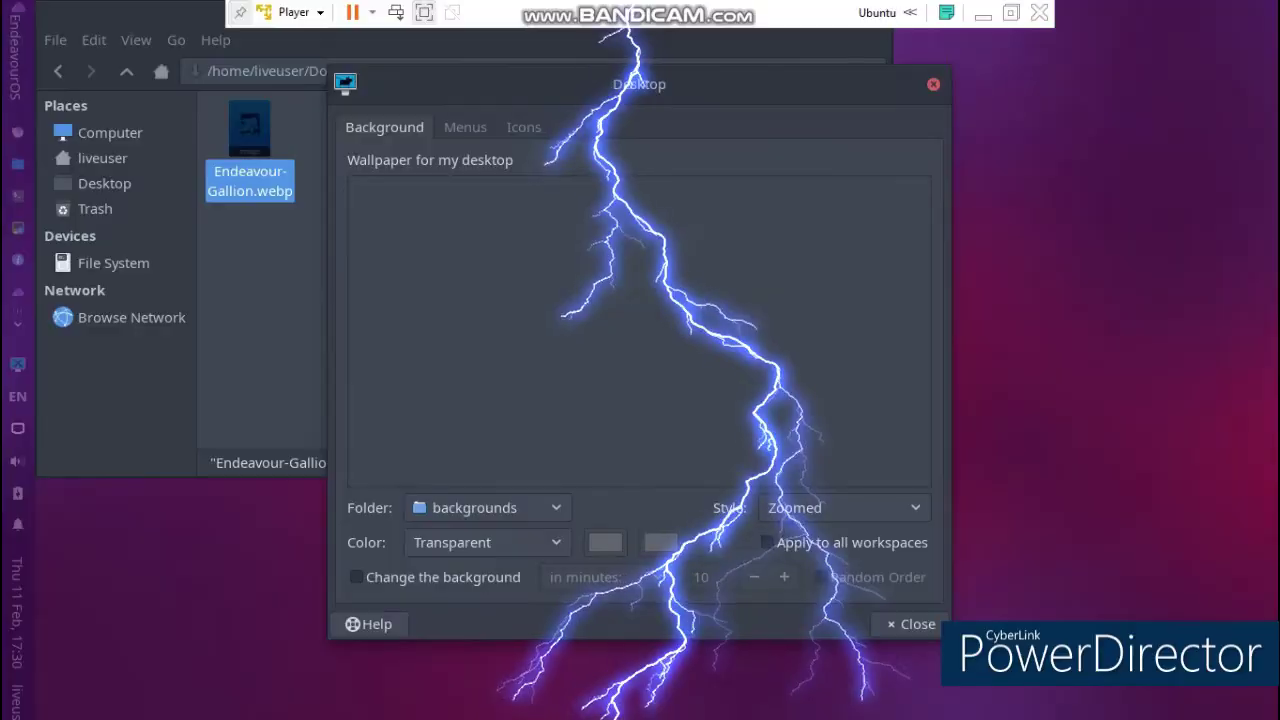
click(357, 577)
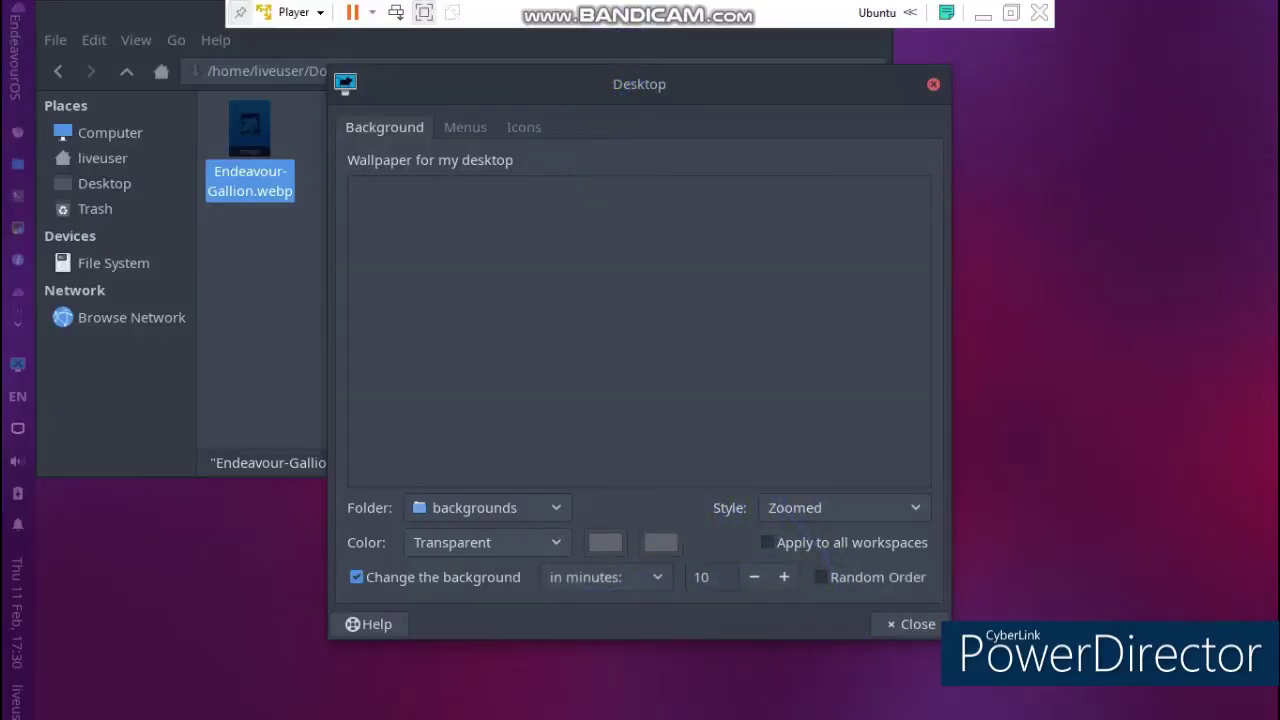
click(911, 624)
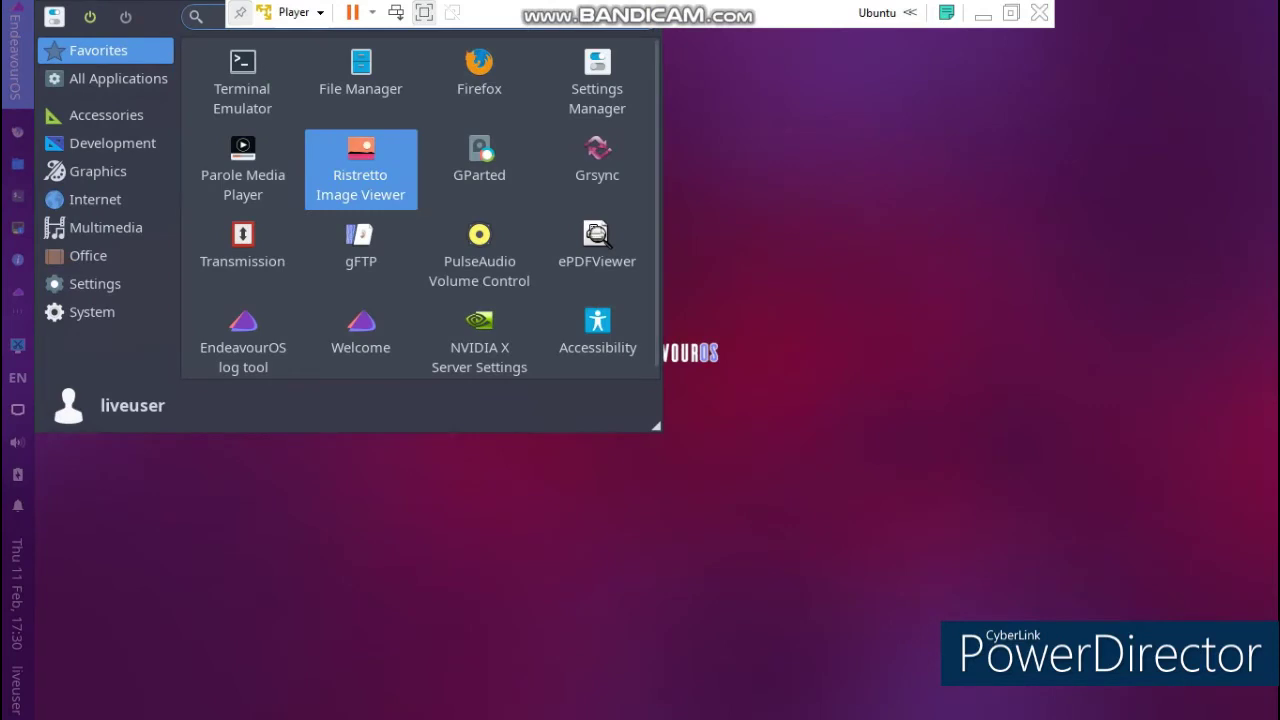
Launch Firefox and search Google Images for "wallpaper"
click(479, 80)
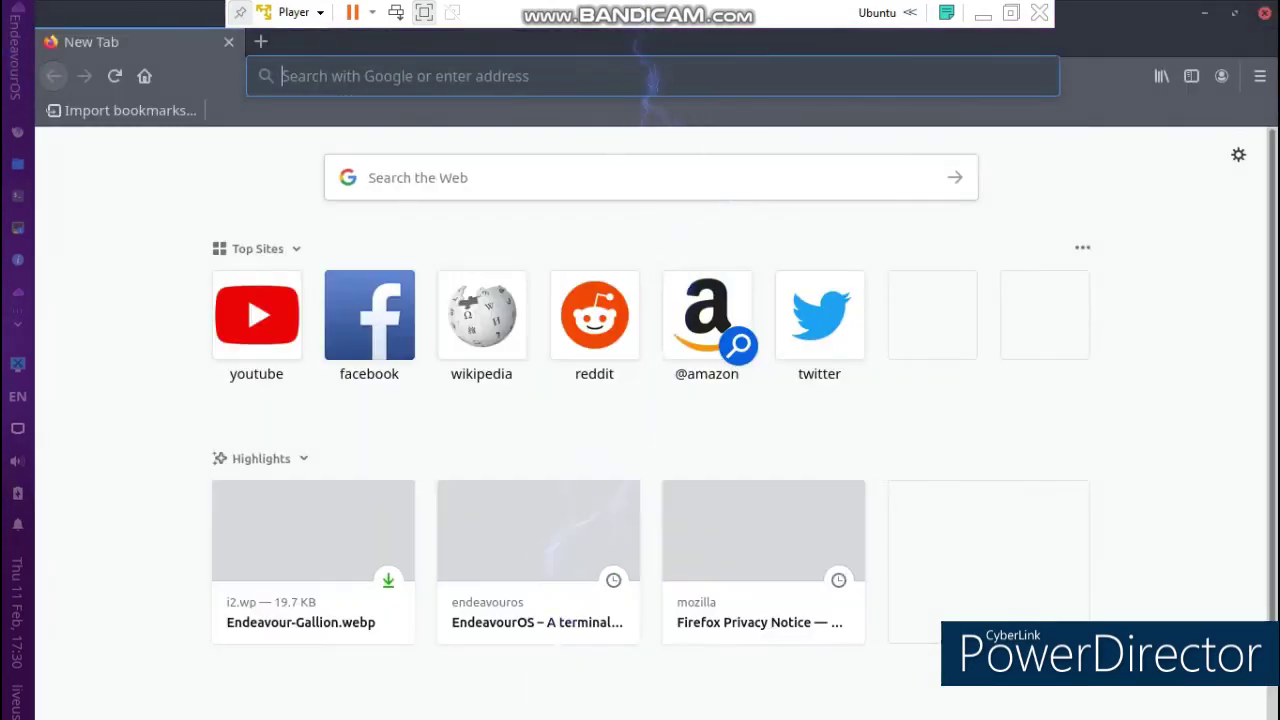
text(wal)
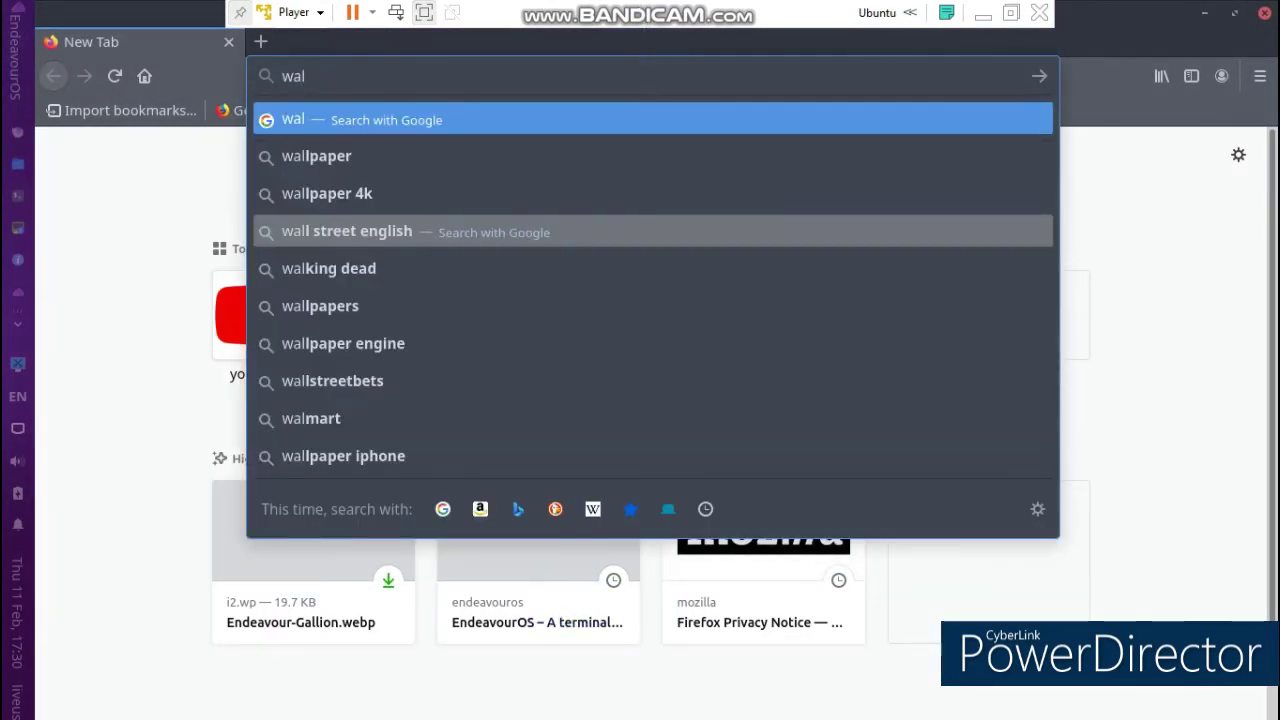
click(316, 156)
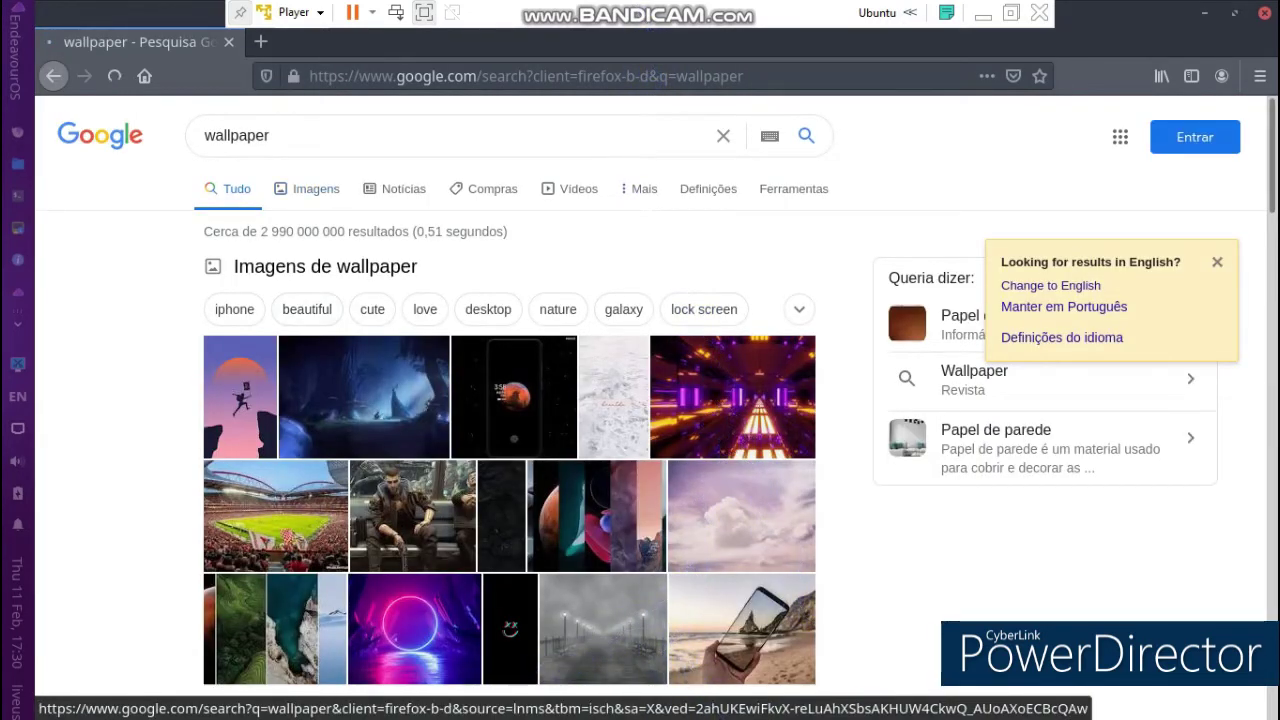
click(310, 188)
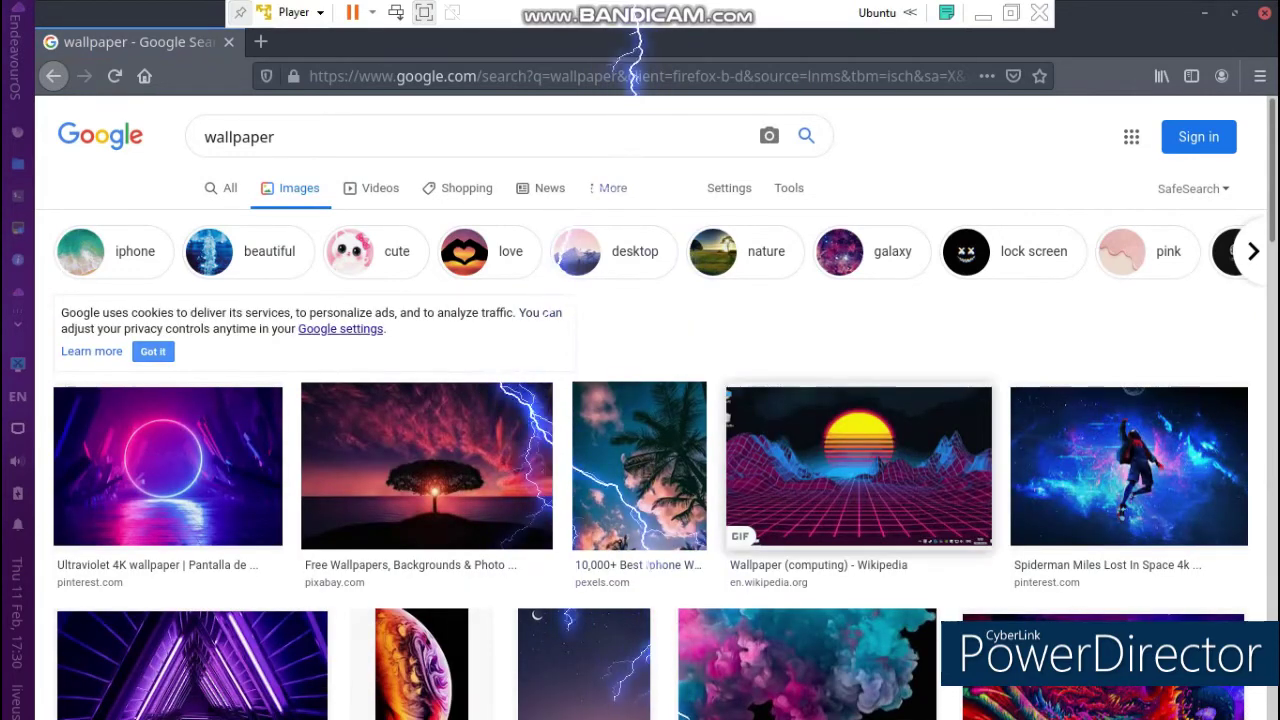
Browse the wallpaper image results, previewing the retro neon sunset image and the moonlit garden image
click(858, 465)
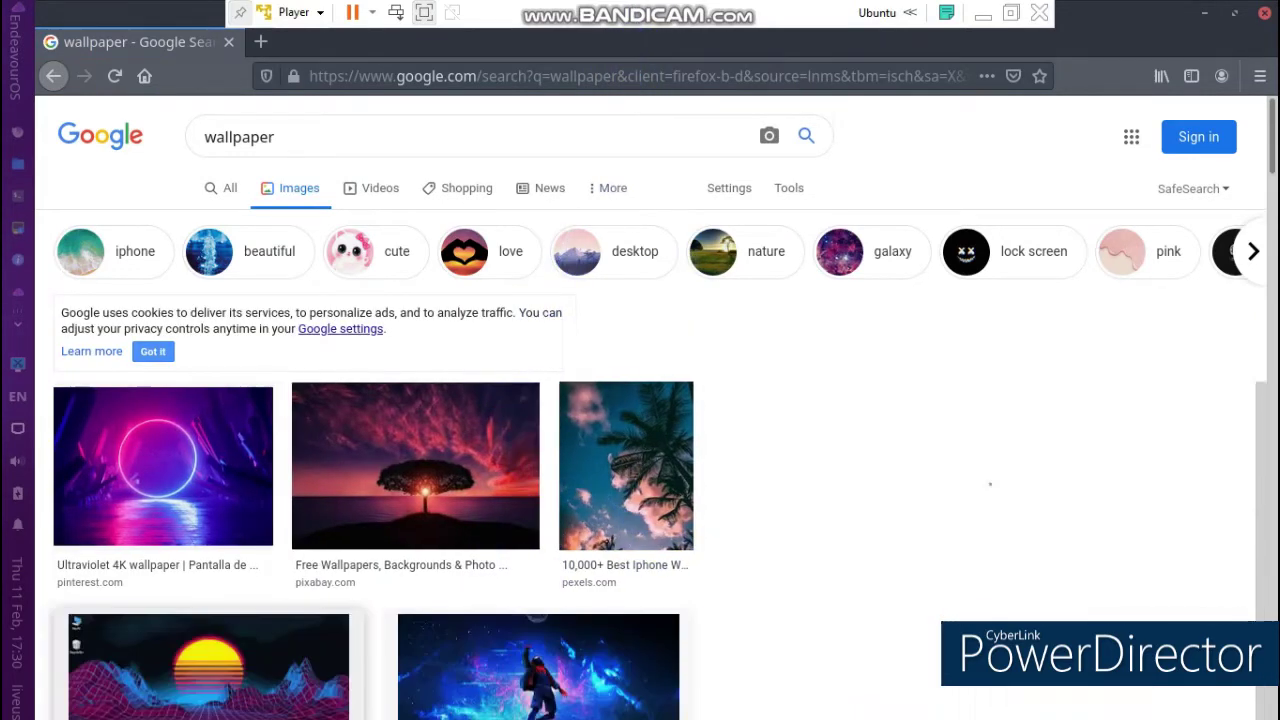
scroll(370, 430, down, 3)
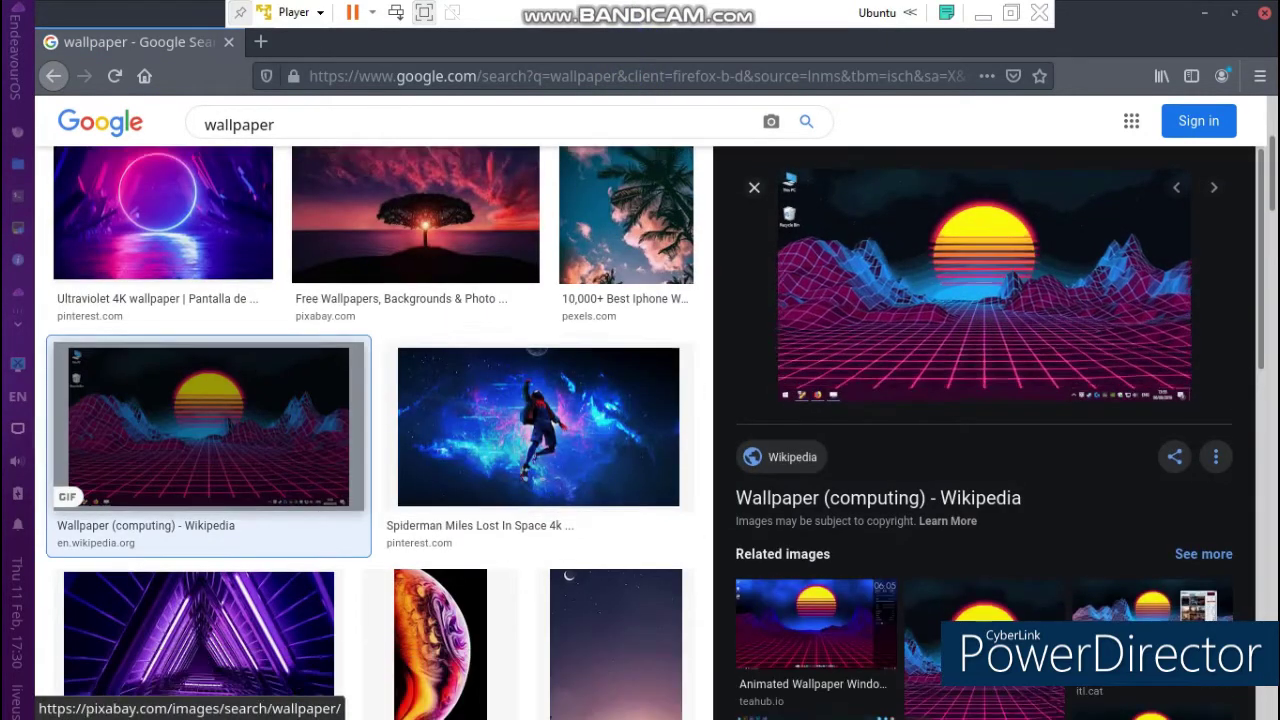
scroll(370, 430, down, 10)
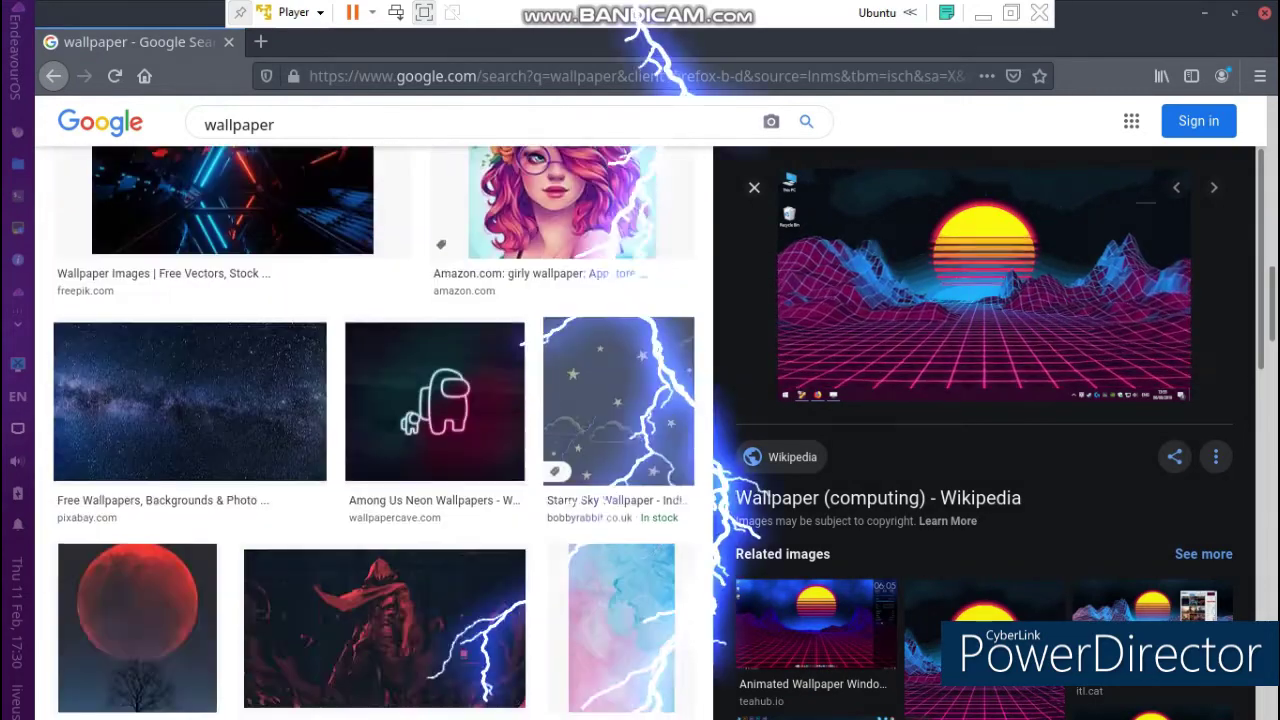
scroll(374, 430, down, 3)
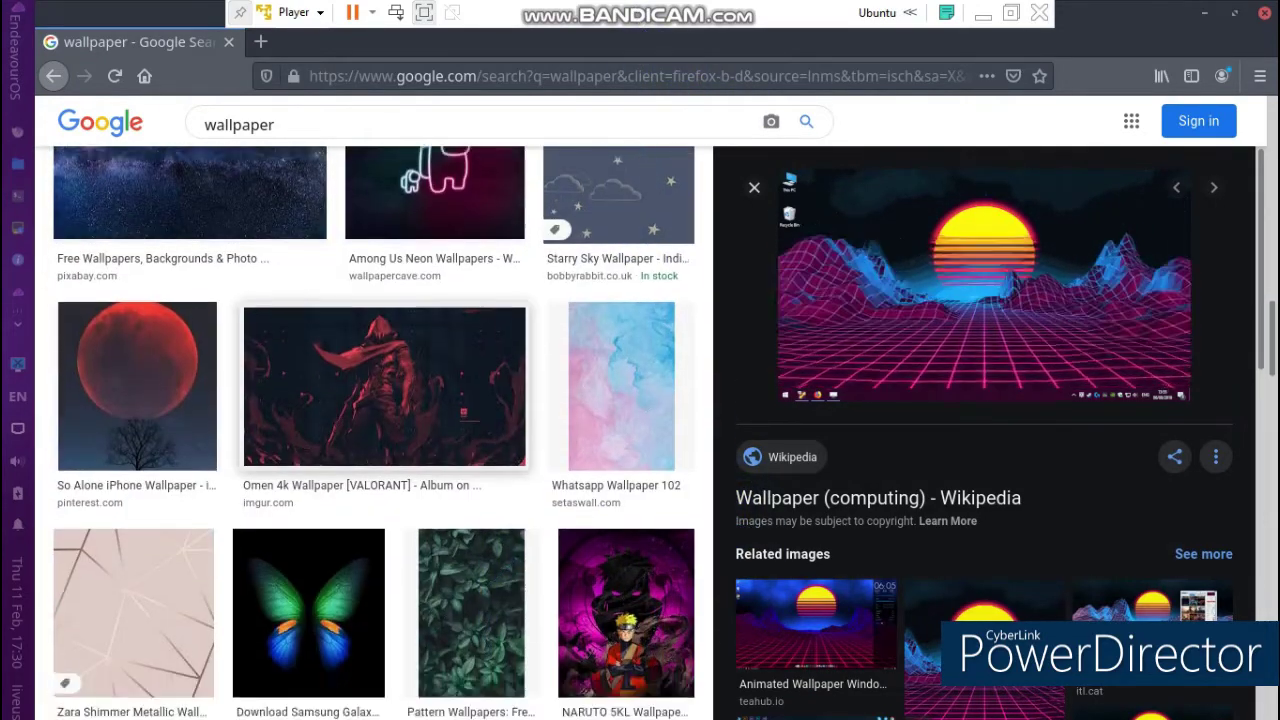
scroll(374, 430, down, 5)
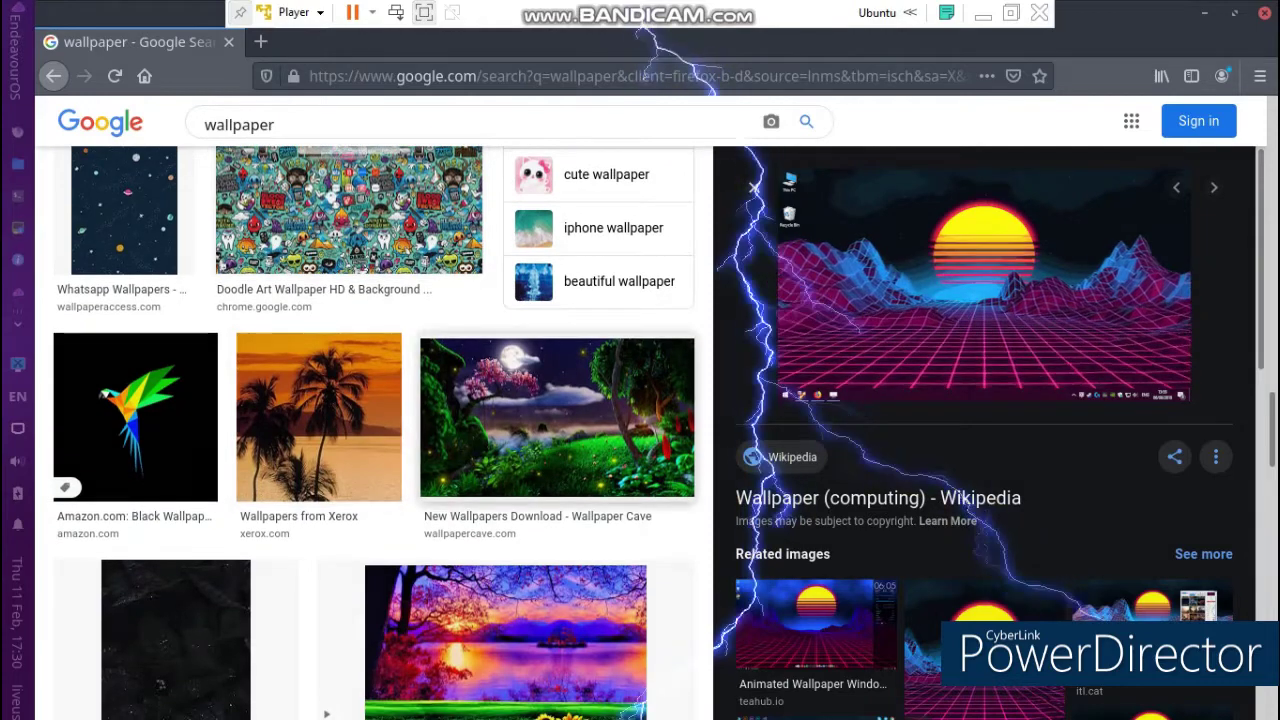
click(557, 417)
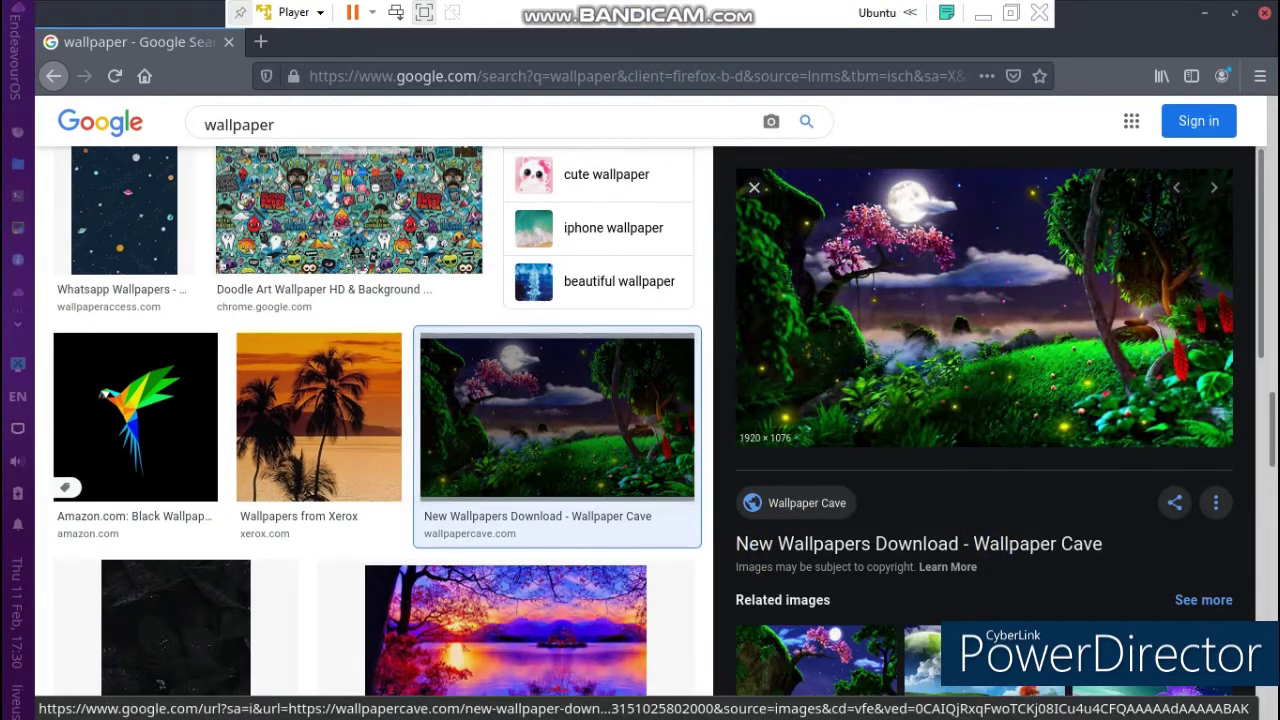
scroll(374, 430, down, 6)
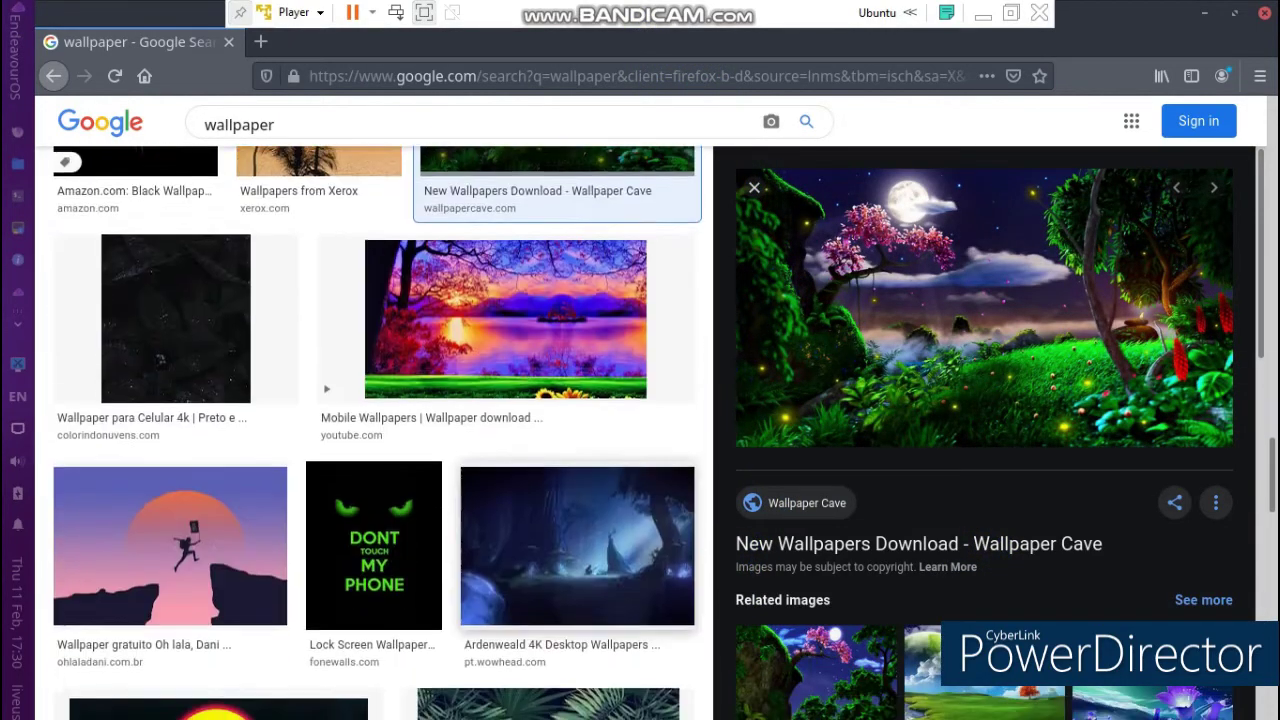
scroll(374, 430, down, 5)
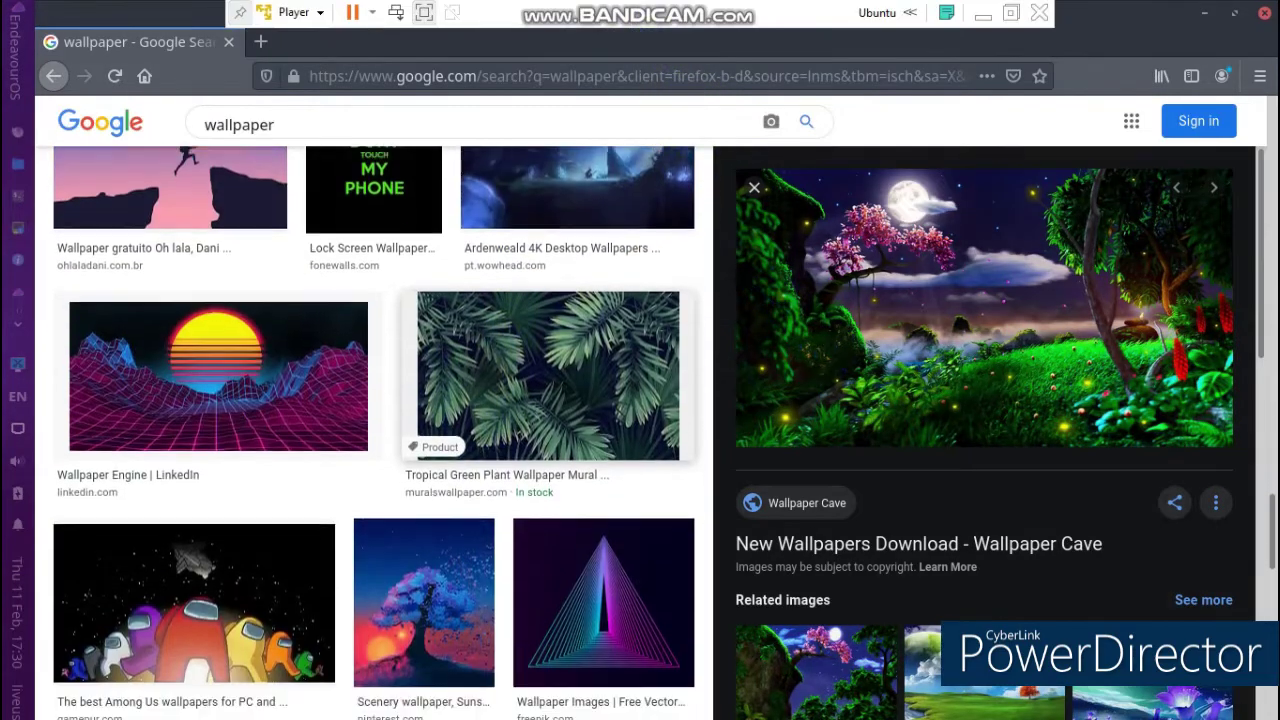
scroll(377, 433, down, 5)
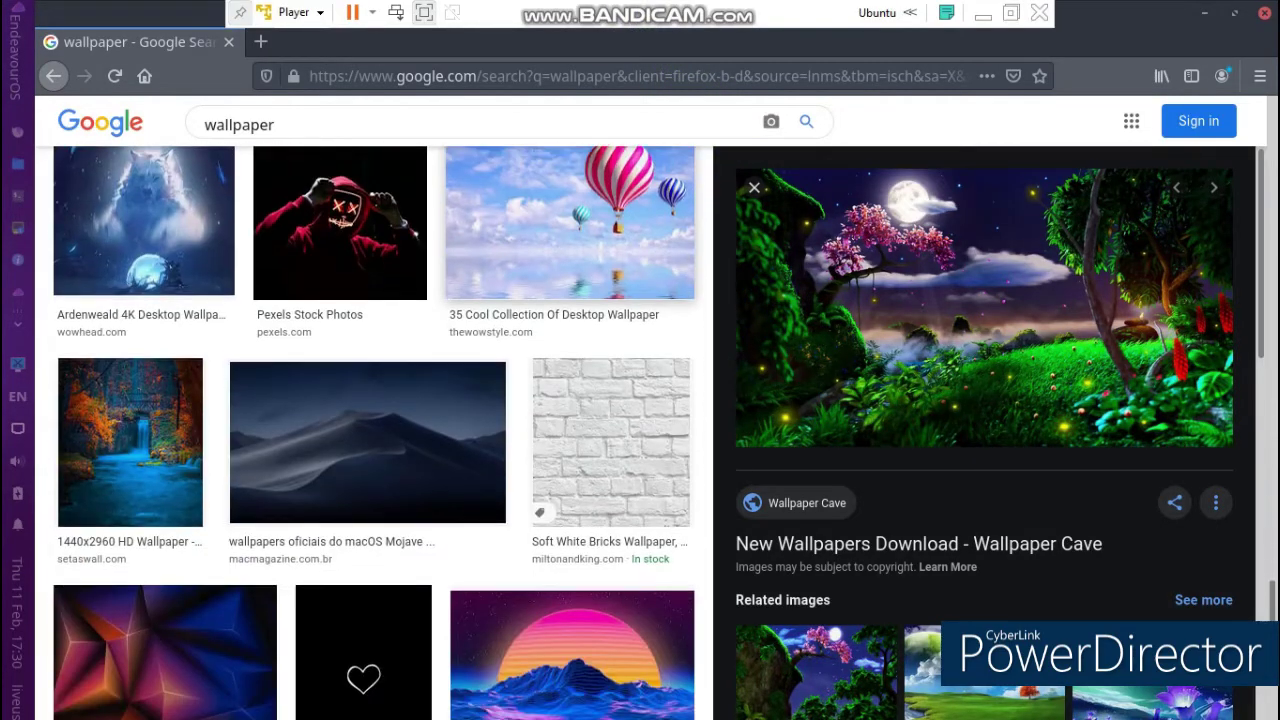
Preview the hot air balloons wallpaper and save the image to the Downloads folder
click(570, 164)
right_click(903, 249)
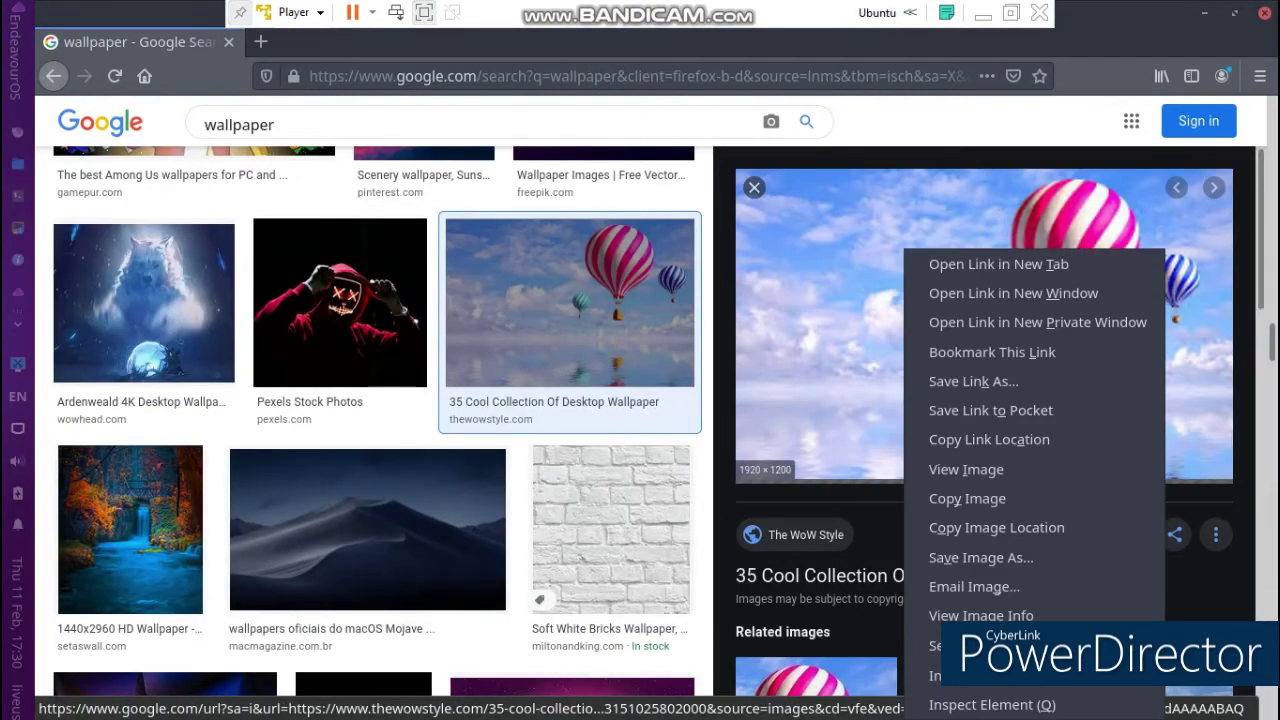
click(981, 557)
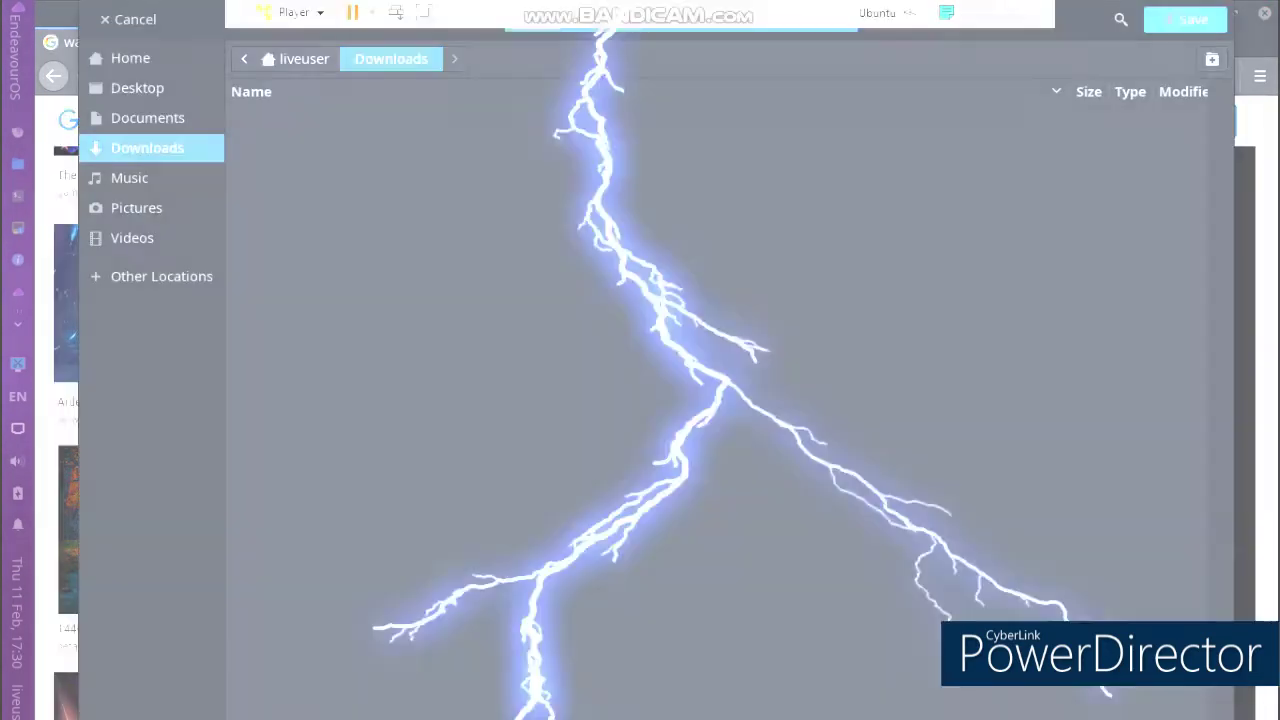
key(Return)
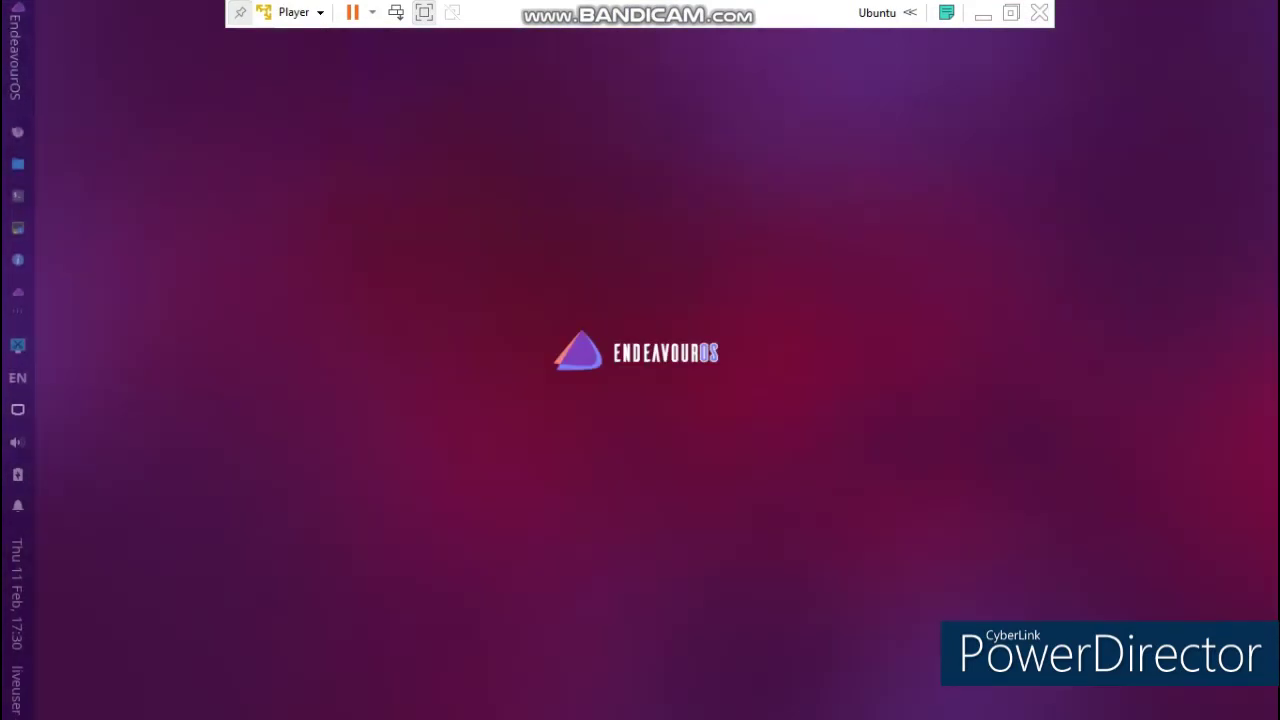
Try to set images.jpg in the Downloads folder as the wallpaper from the file manager, and close the file manager
click(16, 50)
click(361, 82)
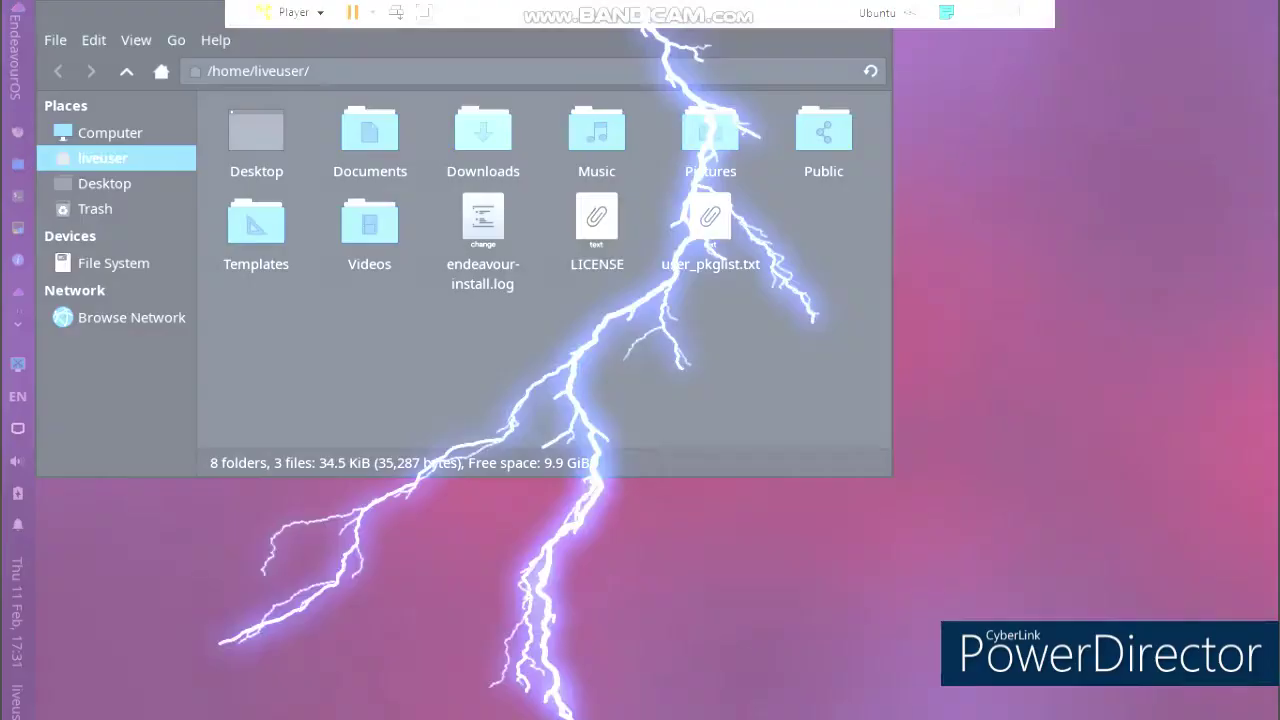
double_click(483, 130)
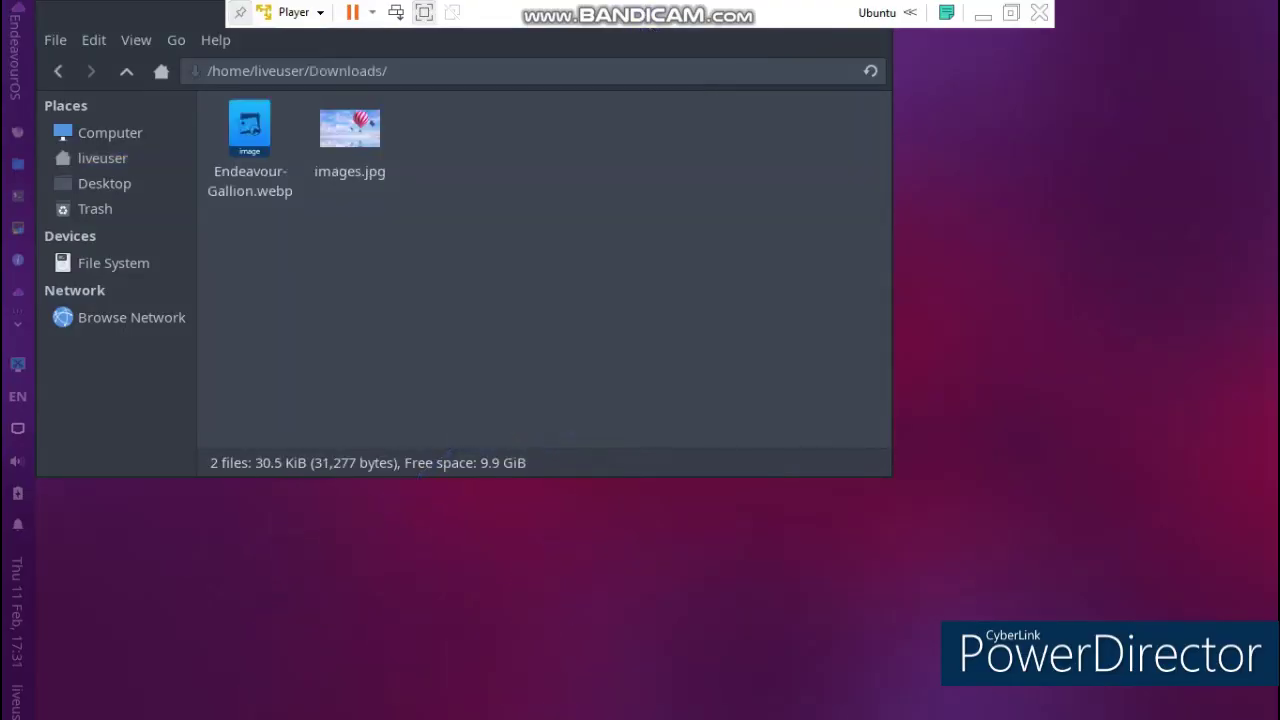
right_click(349, 152)
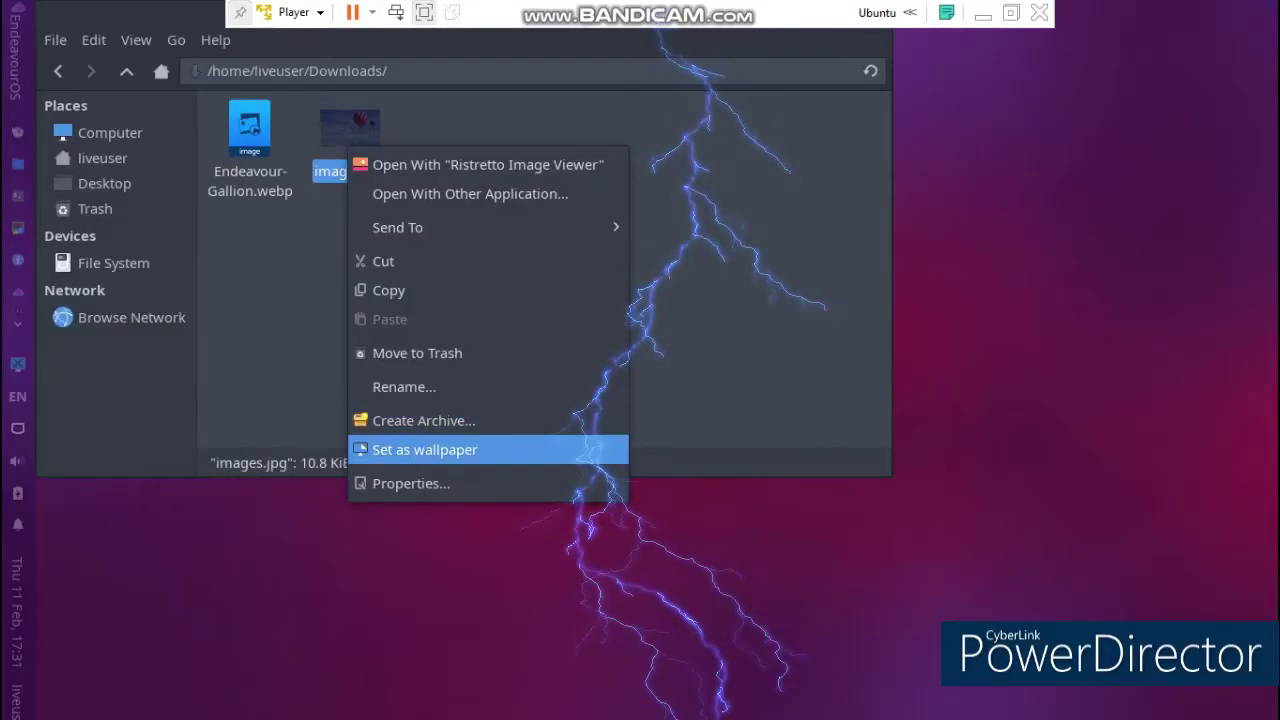
click(425, 450)
drag(450, 34, 500, 189)
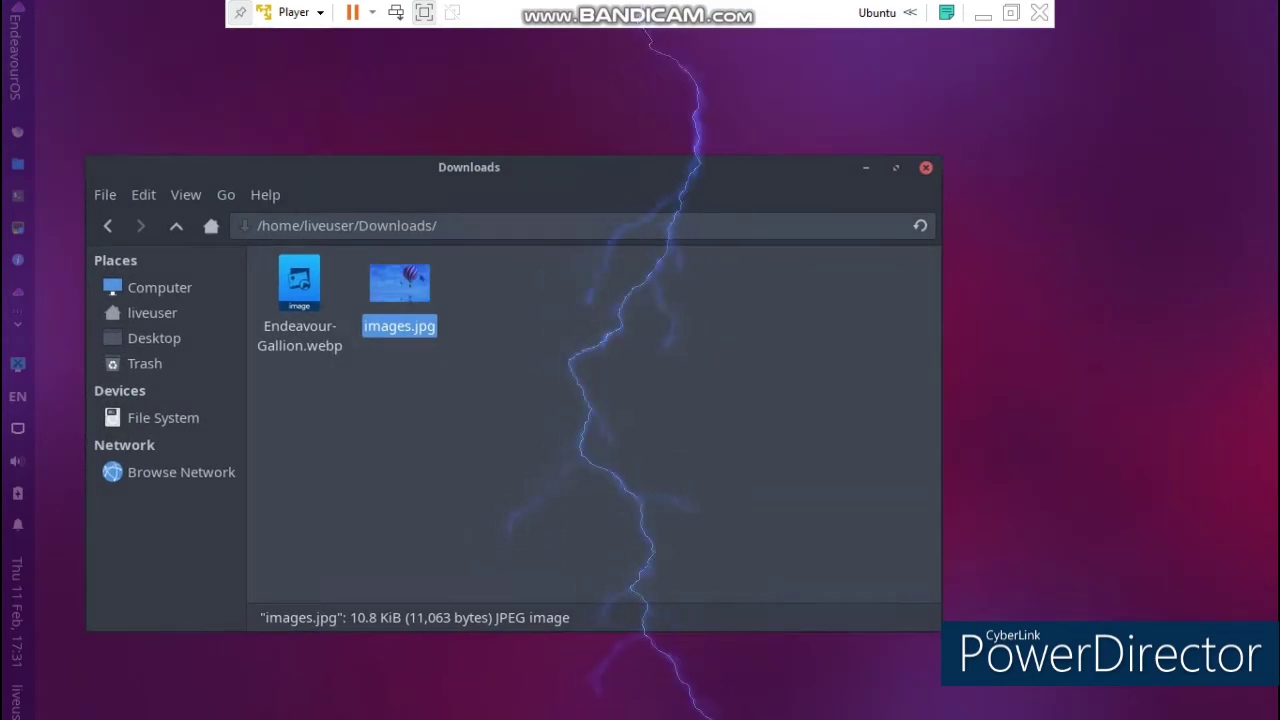
click(926, 168)
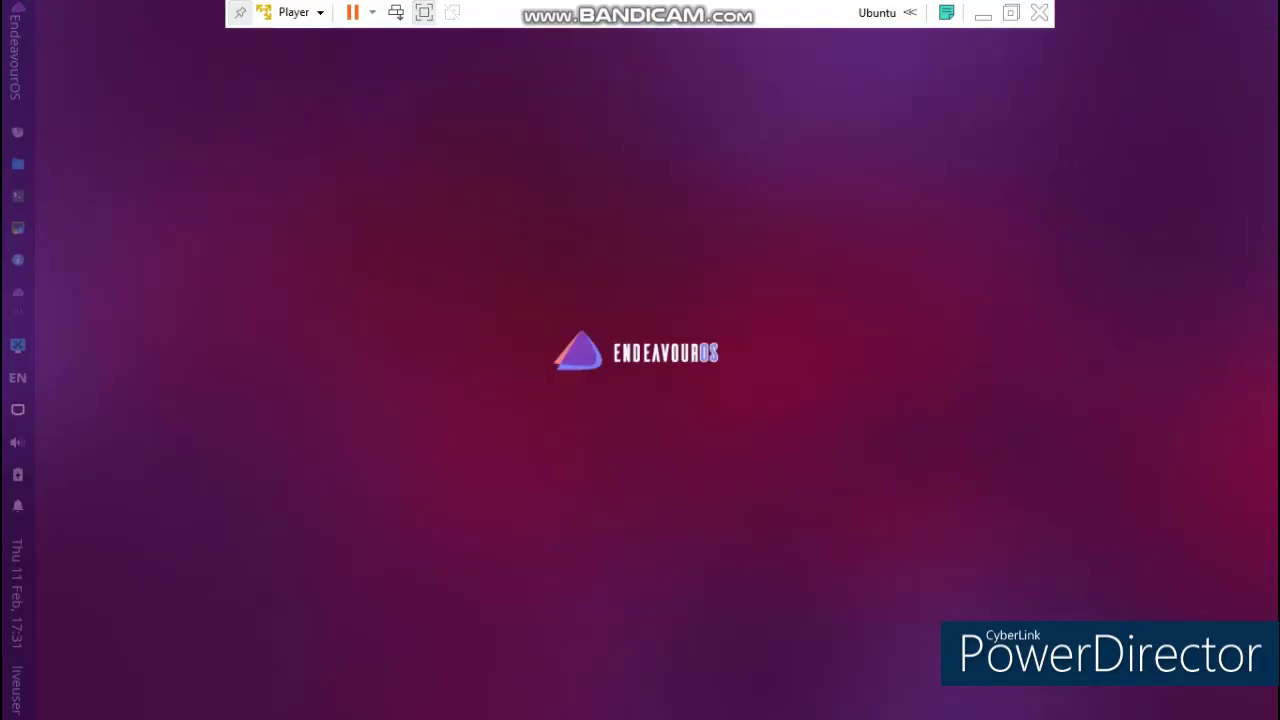
Open the desktop background settings and try Desktop, liveuser, and File System as the wallpaper folder
right_click(613, 154)
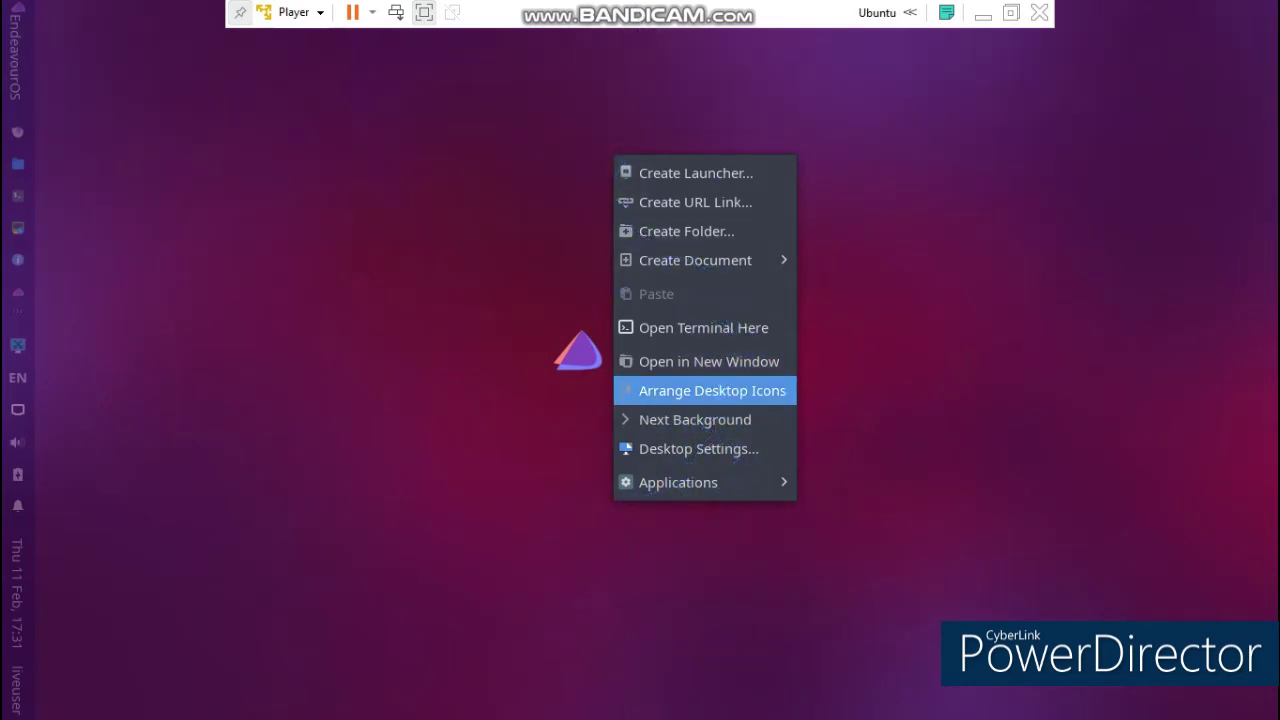
click(699, 448)
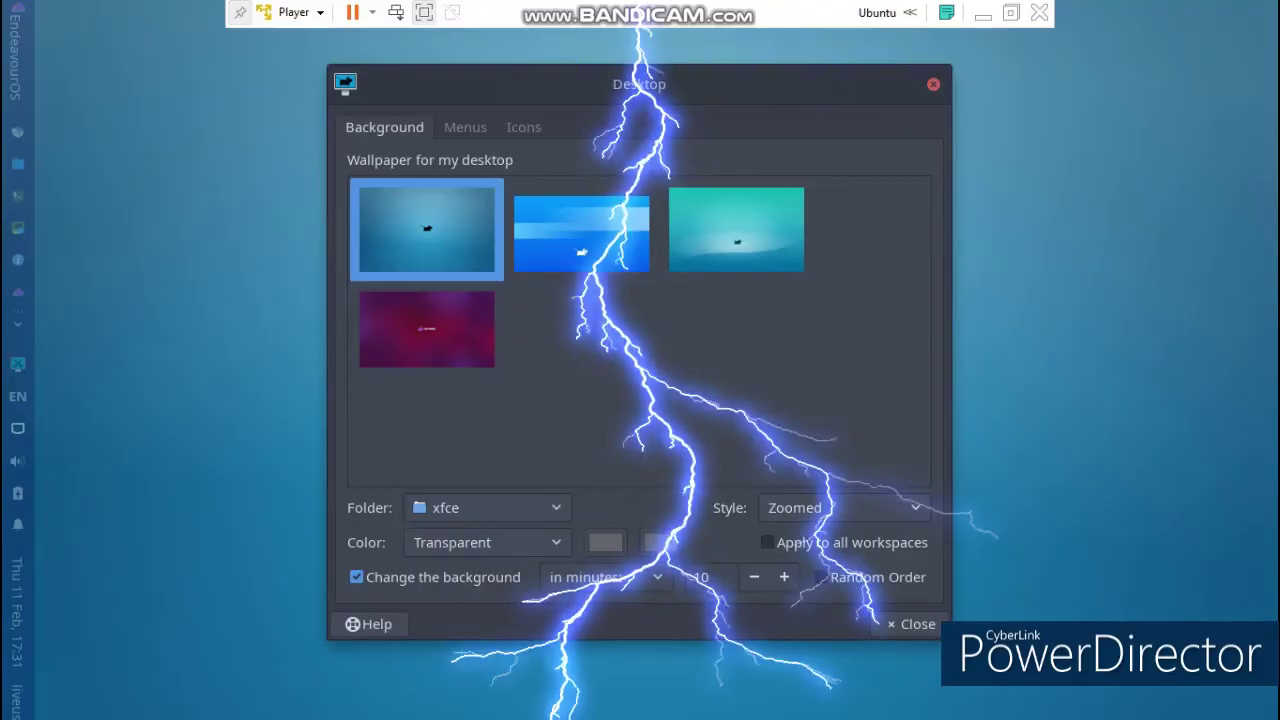
click(487, 507)
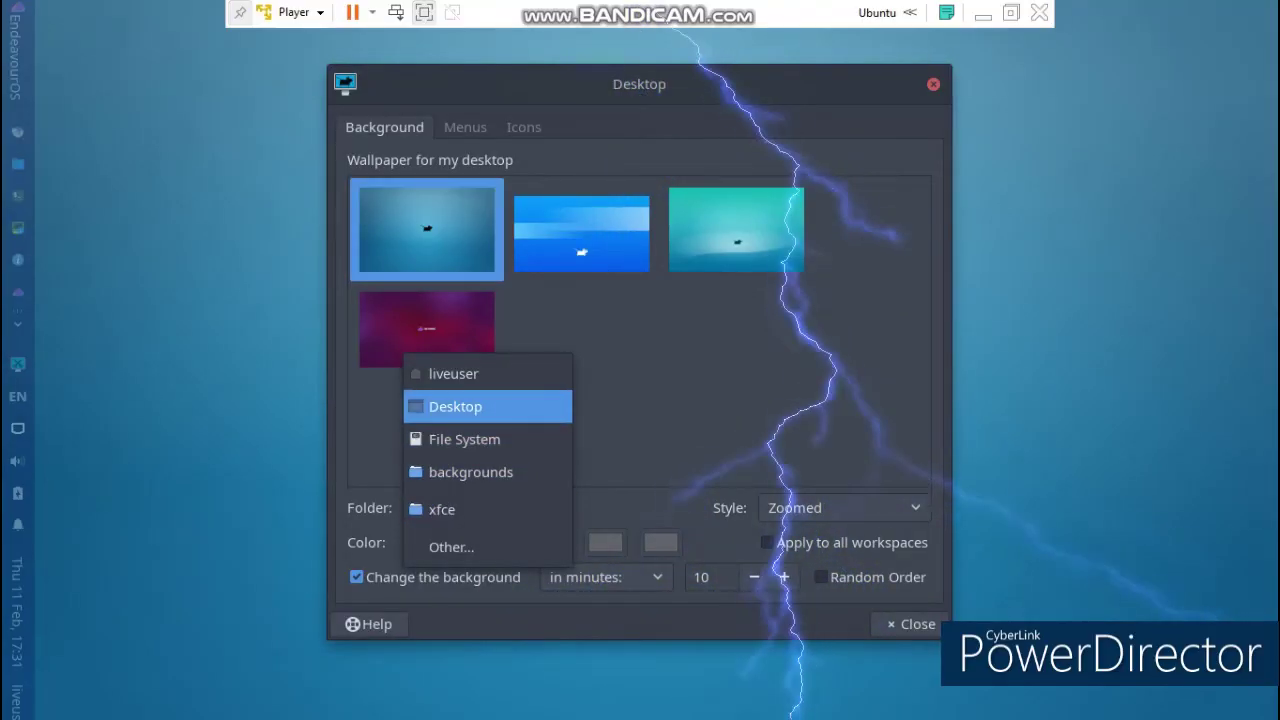
click(455, 406)
click(487, 507)
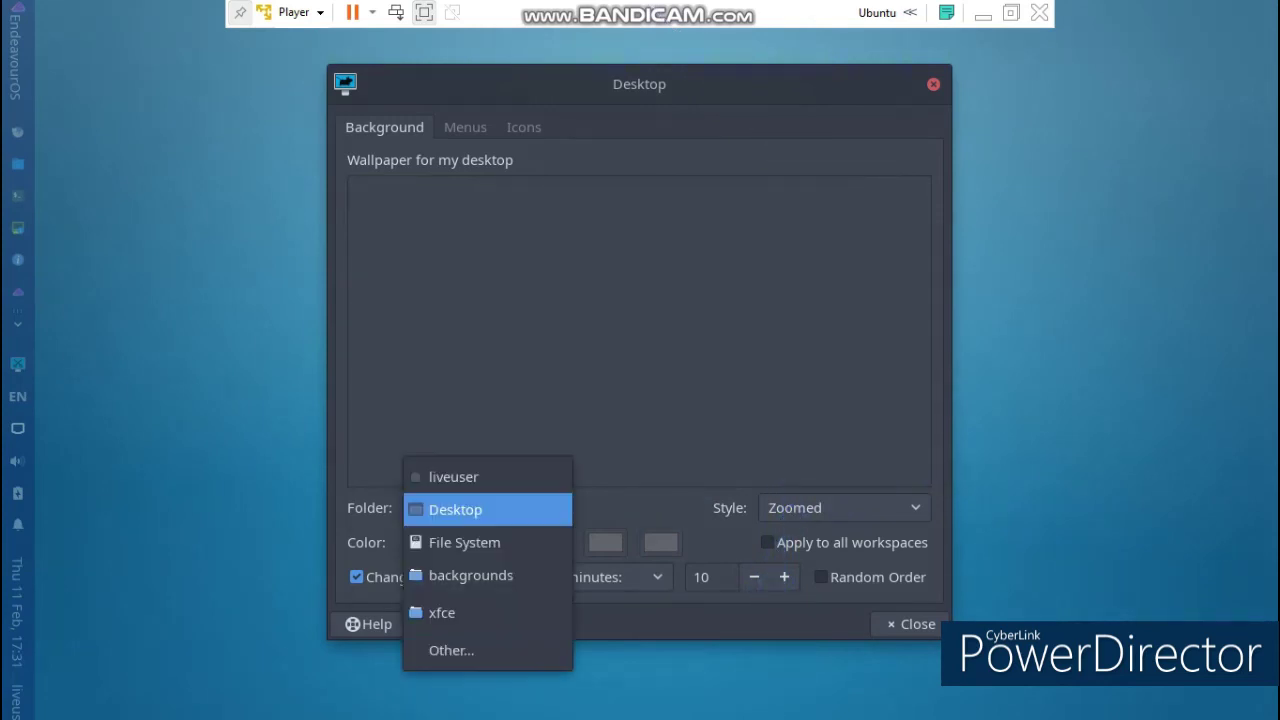
click(457, 474)
click(487, 507)
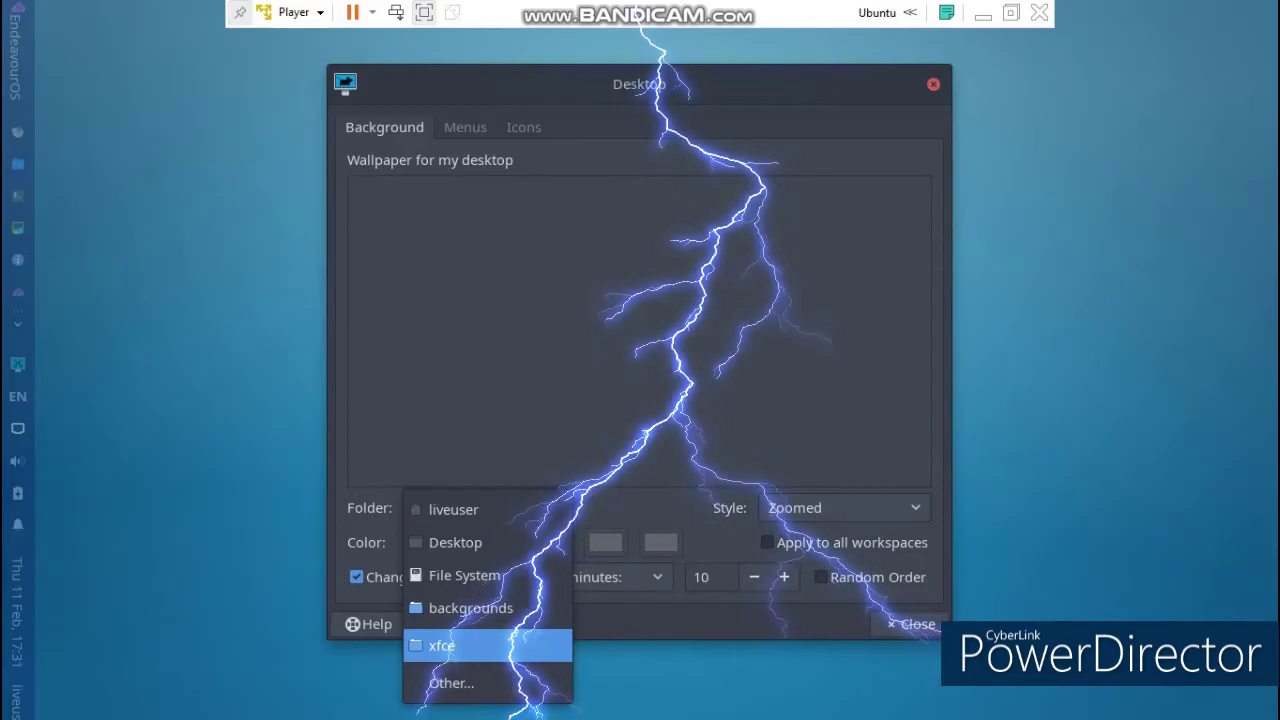
click(457, 571)
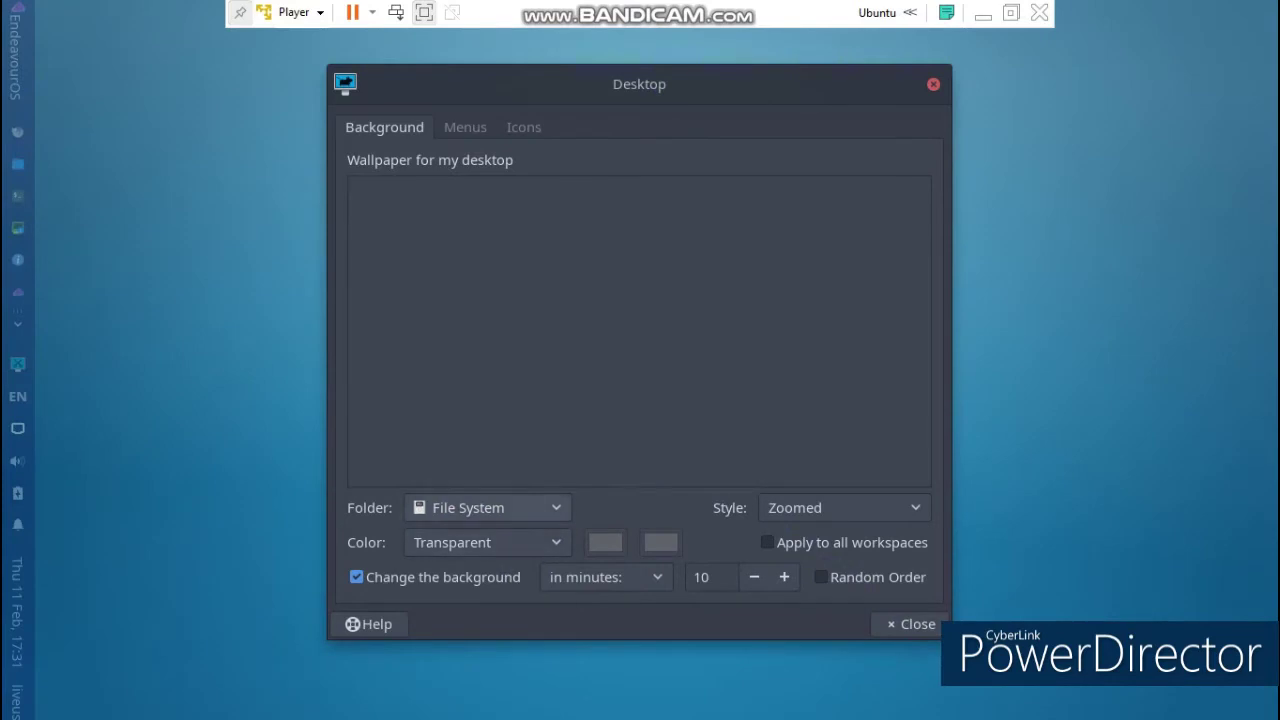
Set the wallpaper folder to Downloads and apply the hot air balloons image as the desktop background
click(487, 507)
click(451, 617)
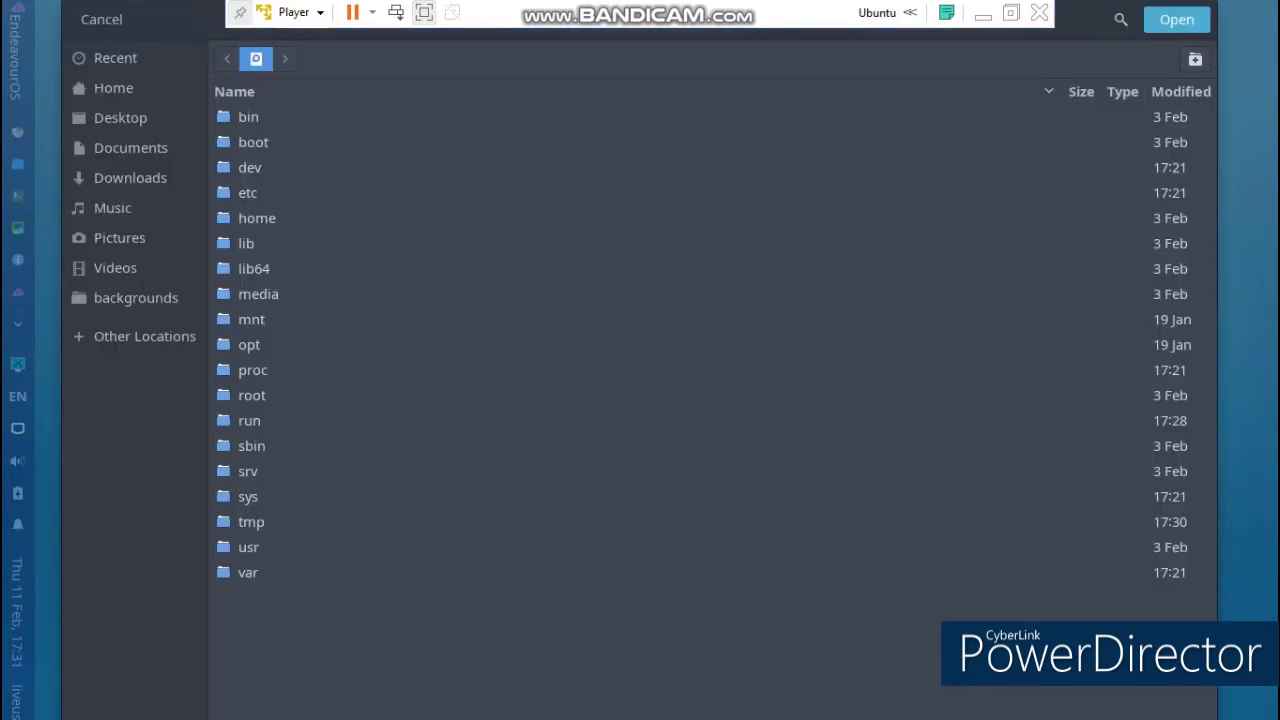
click(131, 148)
click(131, 178)
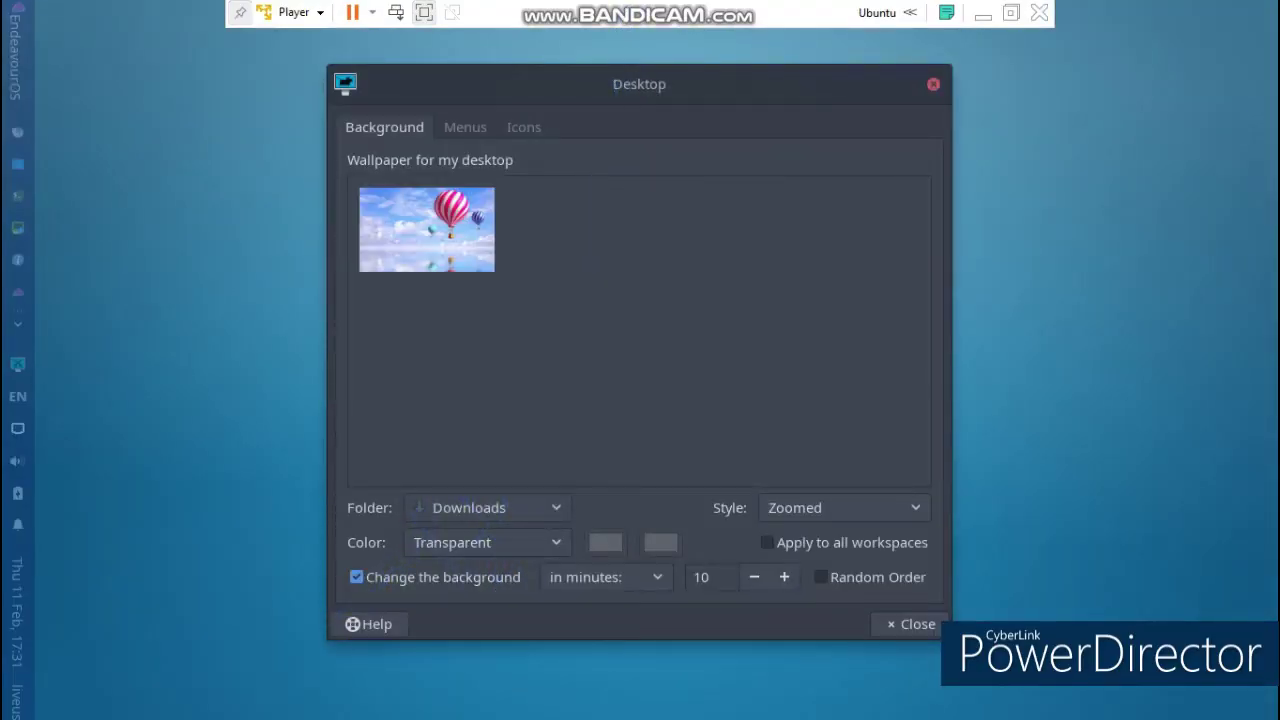
click(427, 230)
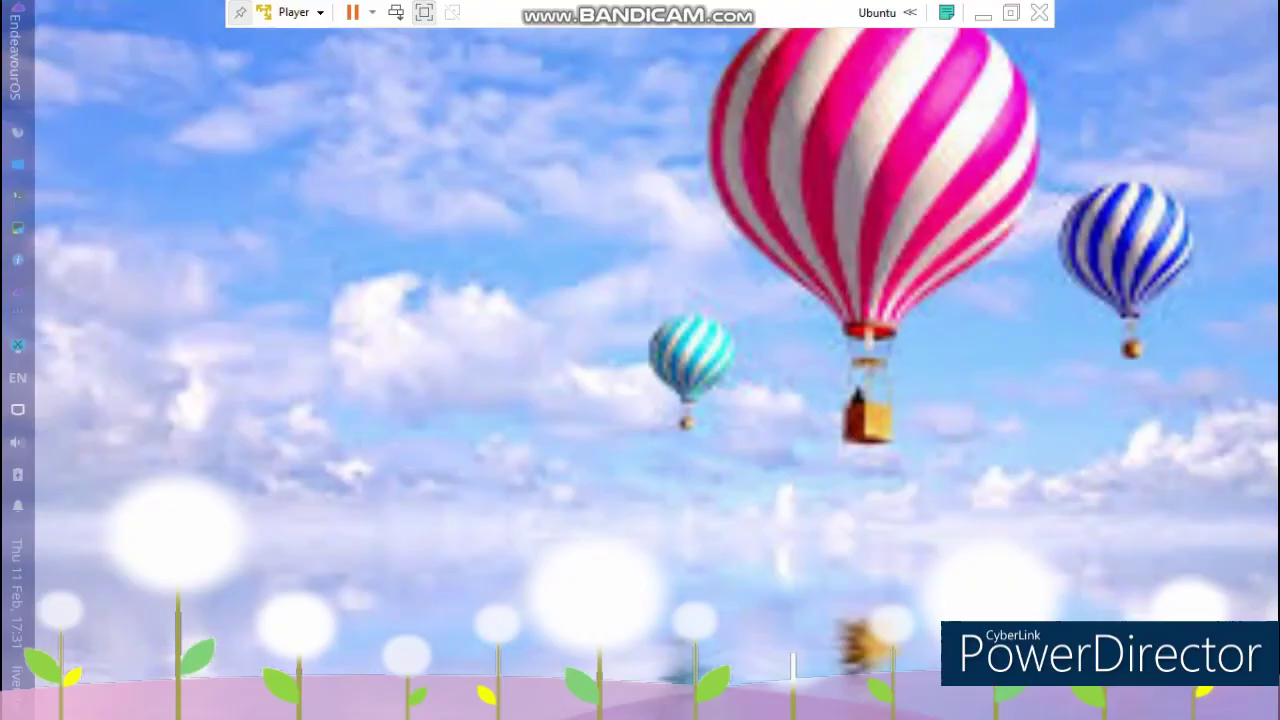
Launch Task Manager from the Accessories applications, move and resize its window, and close it
click(15, 55)
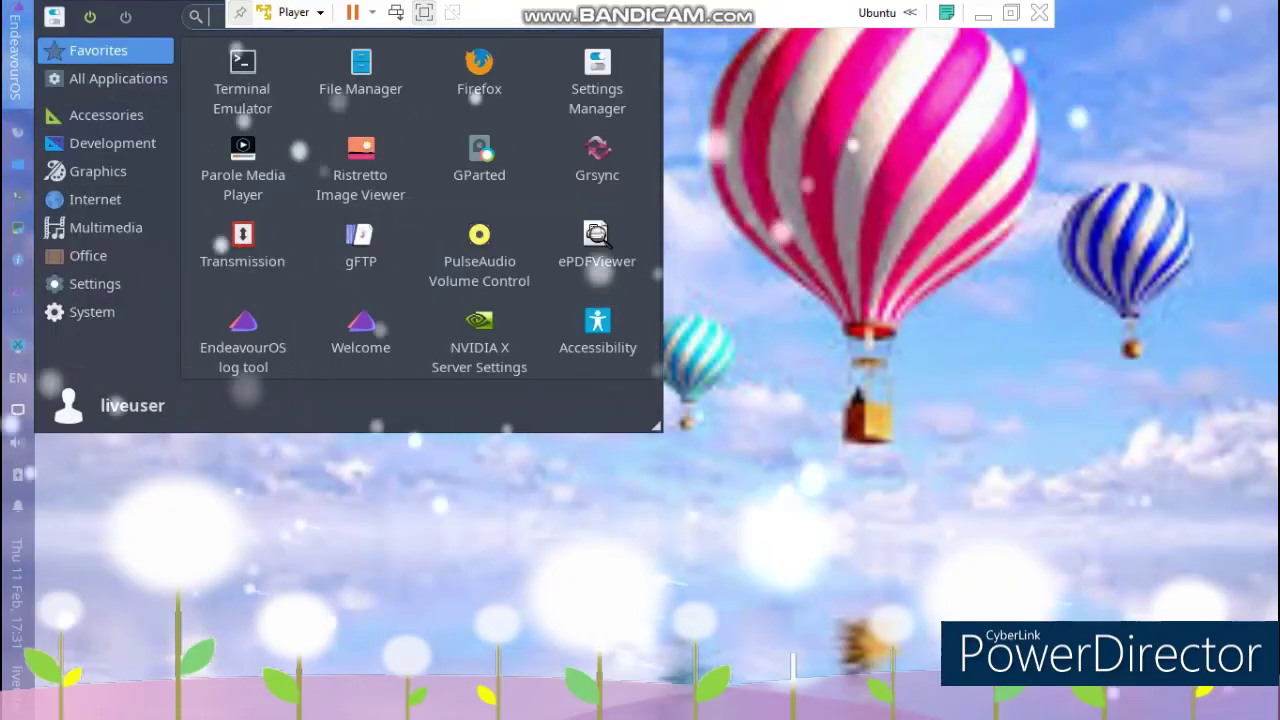
click(106, 115)
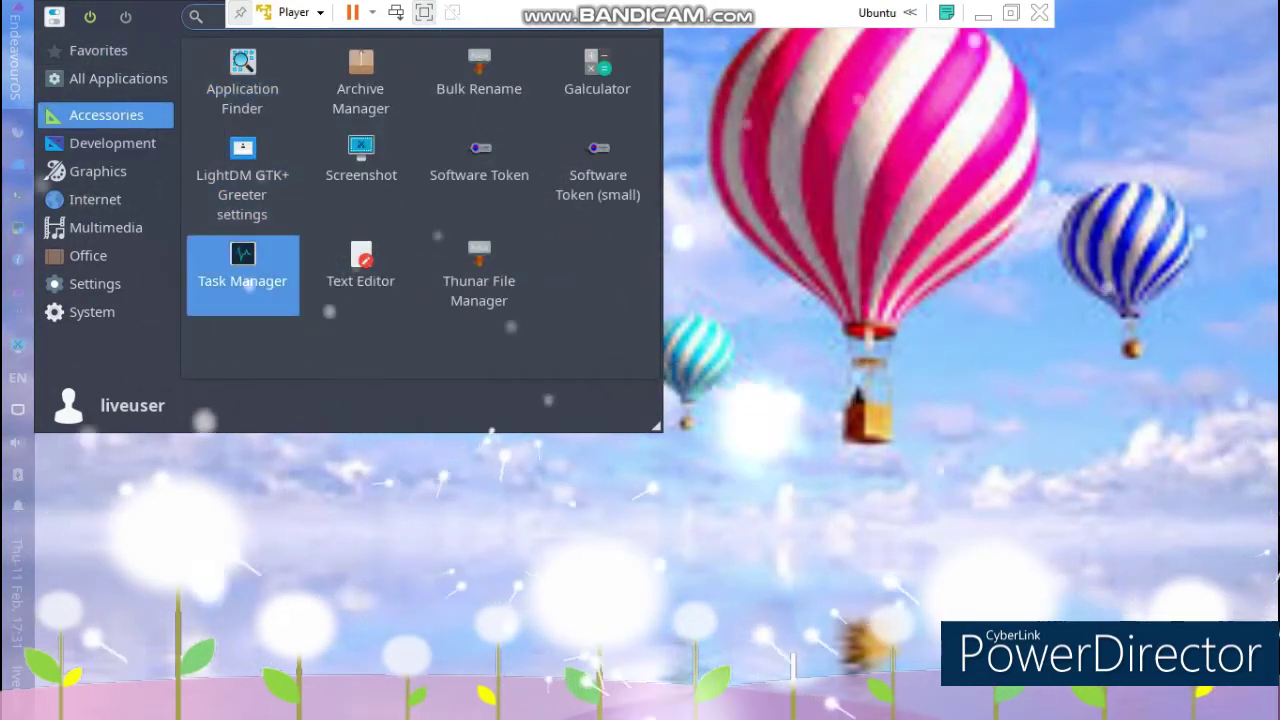
click(250, 272)
drag(188, 13, 284, 145)
click(857, 398)
drag(593, 594, 777, 493)
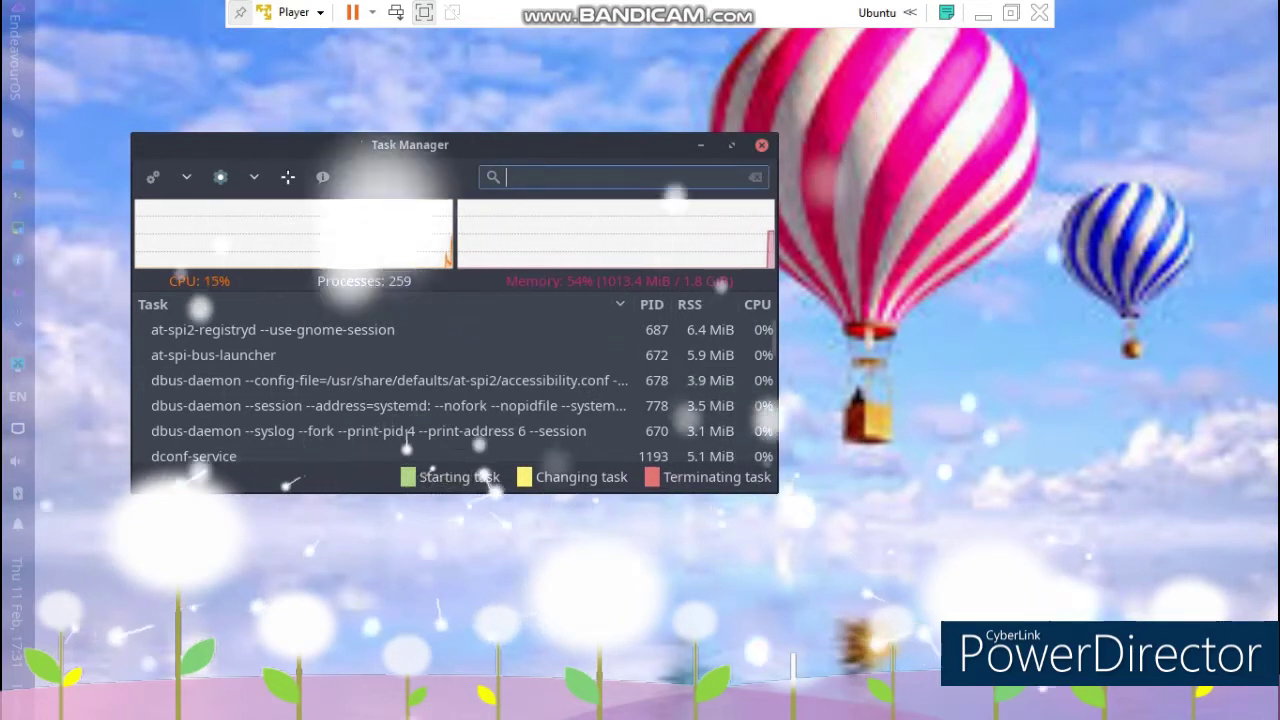
click(761, 145)
Launch Qt QDbusViewer from the Development applications, adjust its window to show the title bar, and close it
key(super)
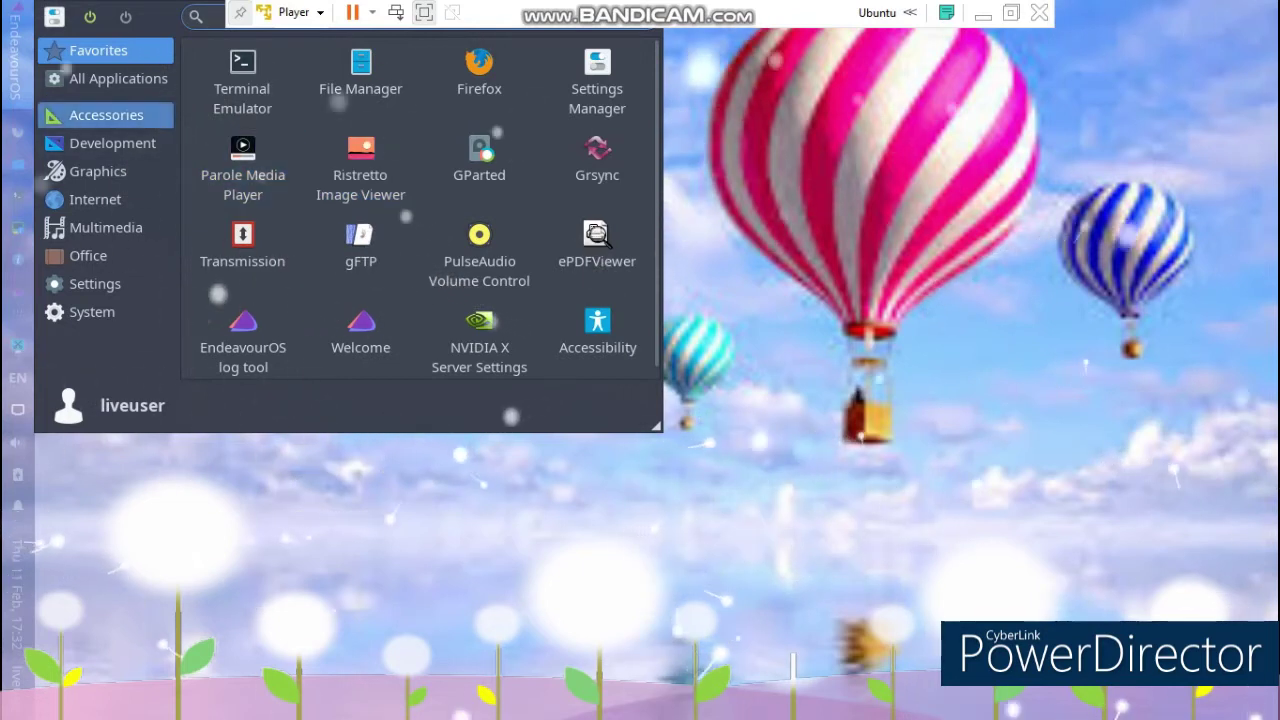
click(106, 116)
click(112, 143)
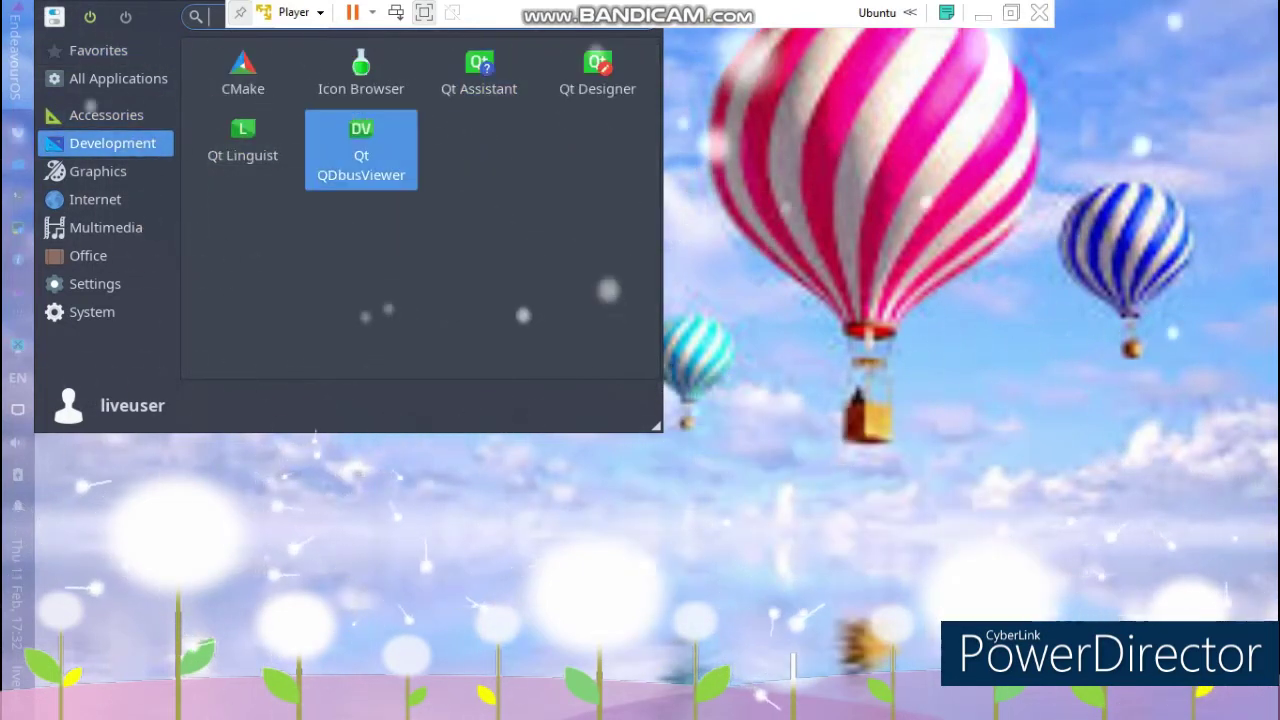
click(361, 152)
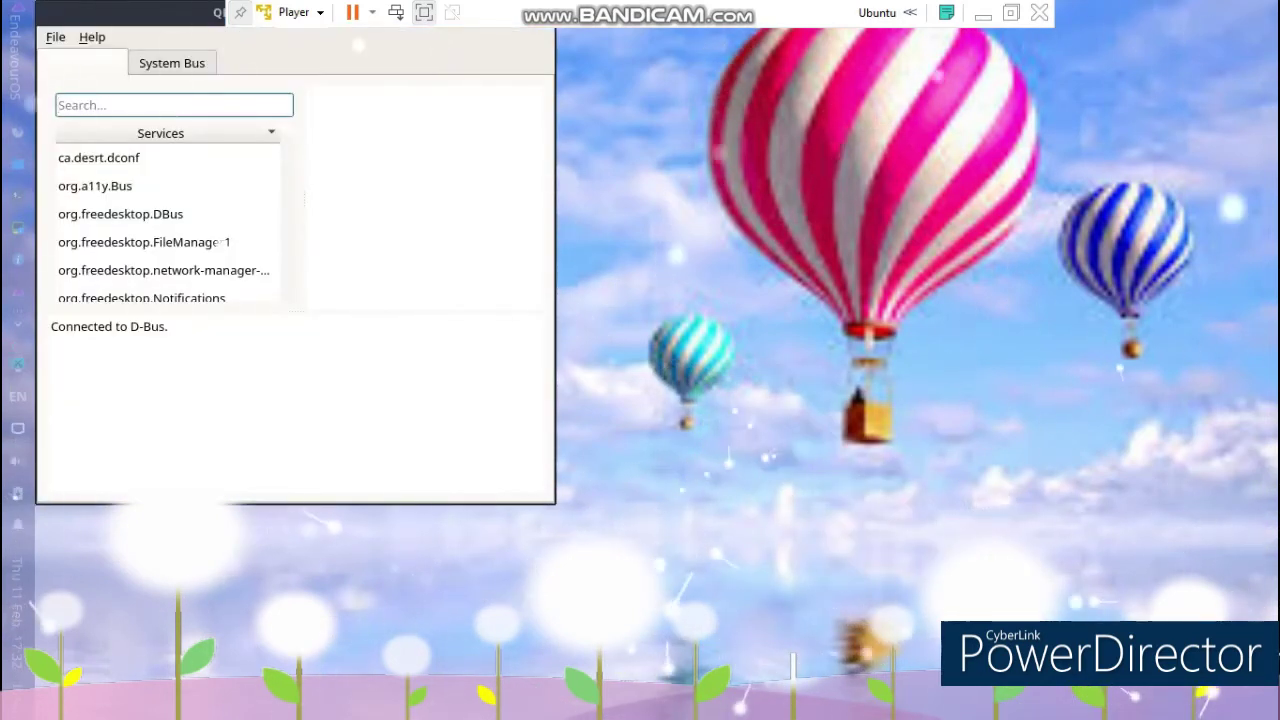
drag(130, 2, 130, 49)
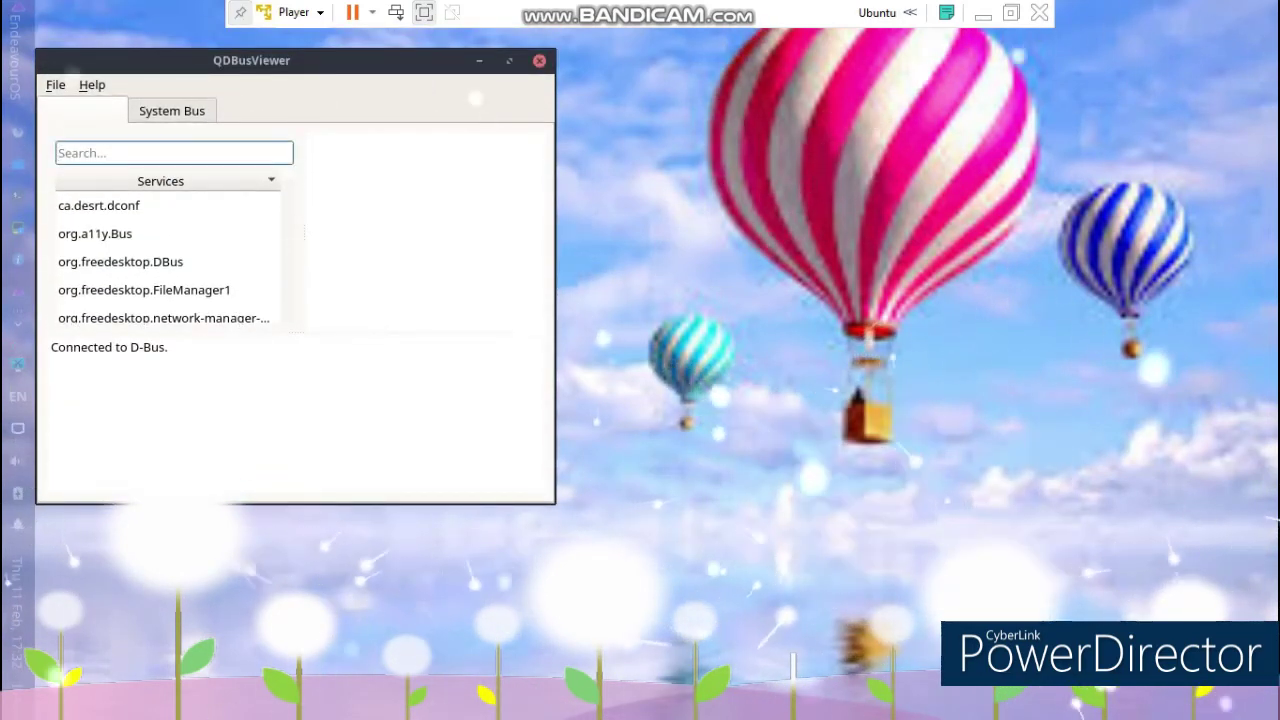
click(548, 60)
Launch ePDFViewer from the Office applications, view its file commands, and close it
click(15, 56)
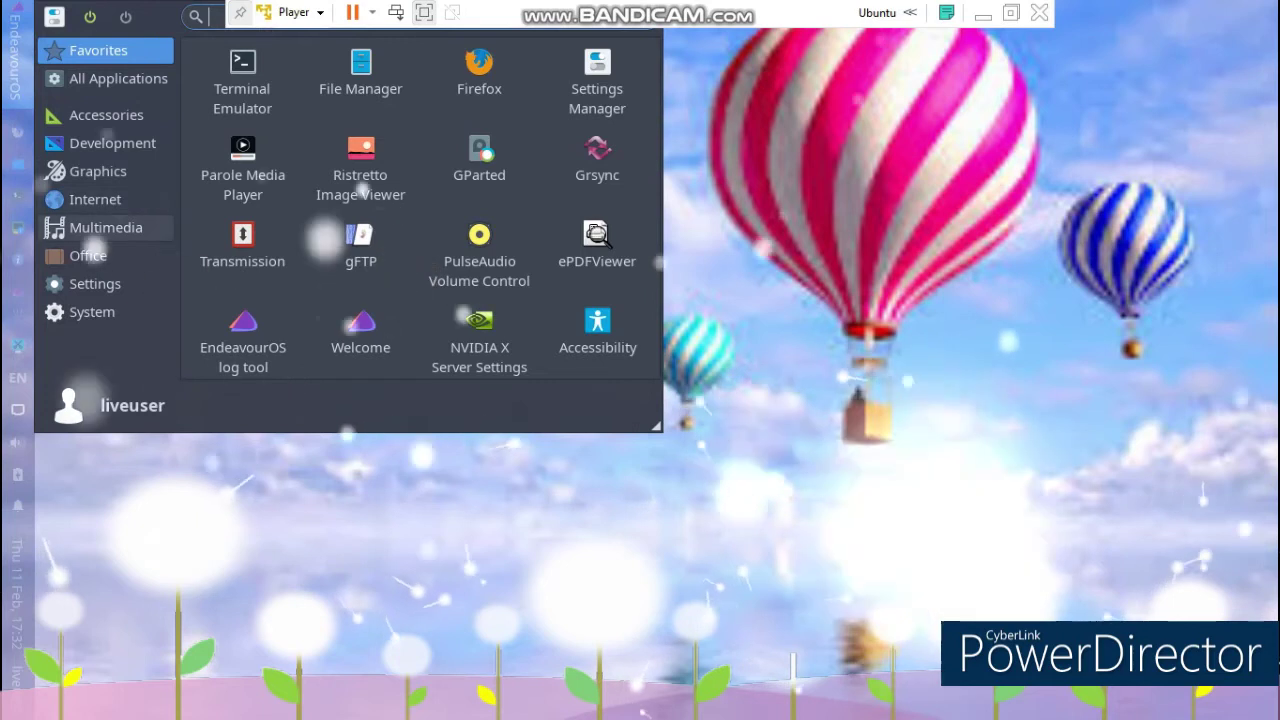
click(105, 228)
click(88, 256)
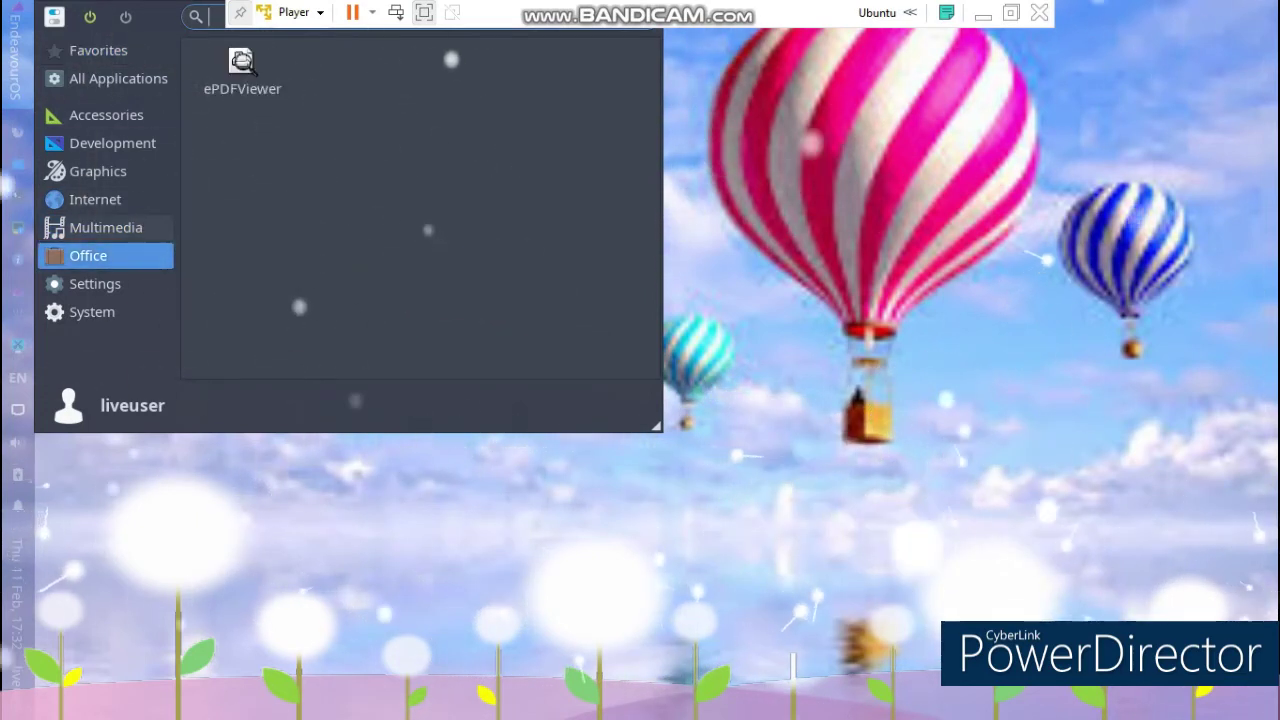
click(242, 65)
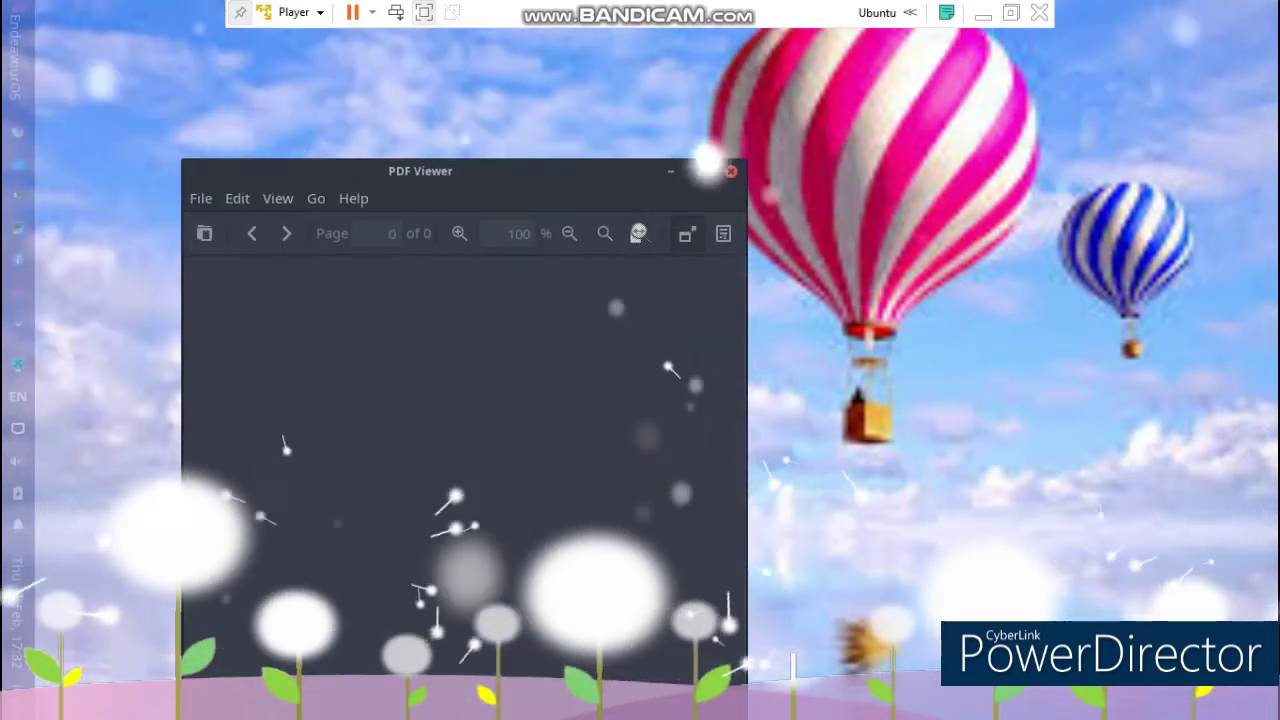
key(alt+f)
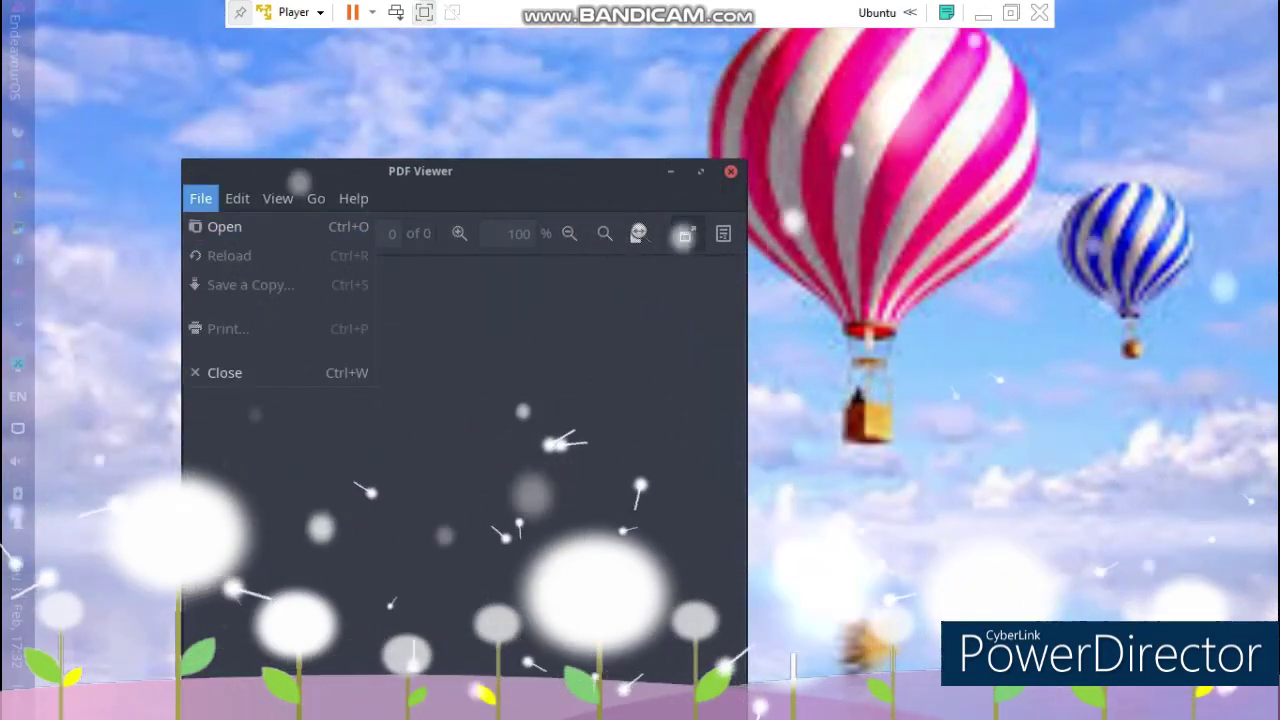
key(Escape)
click(731, 171)
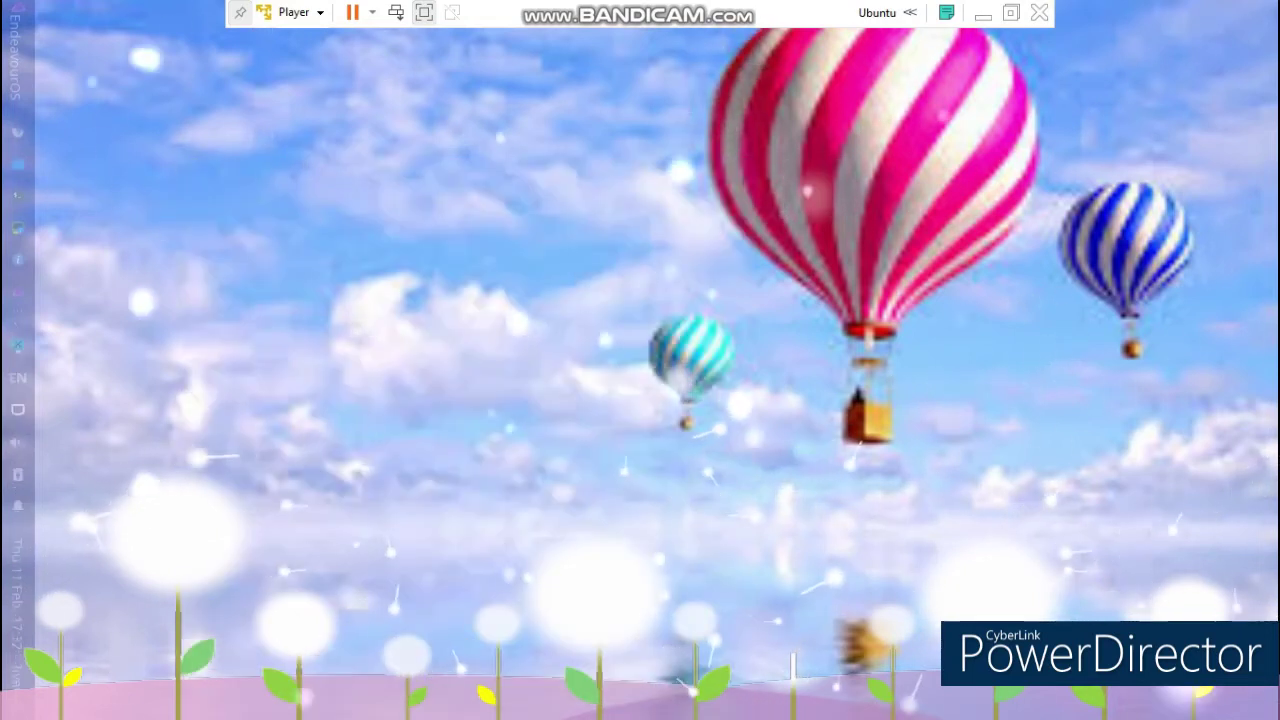
Launch Qt Designer from the Development applications and create a form from the Dialog with Buttons Bottom template
click(15, 55)
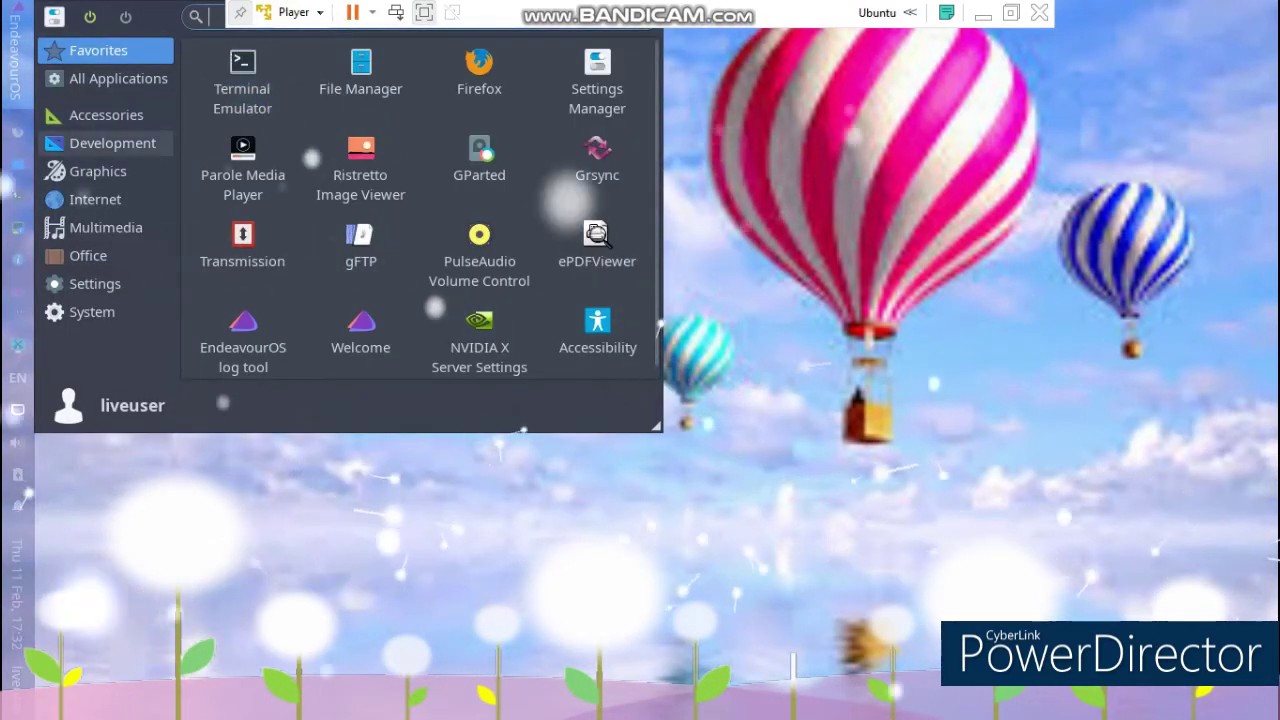
click(112, 143)
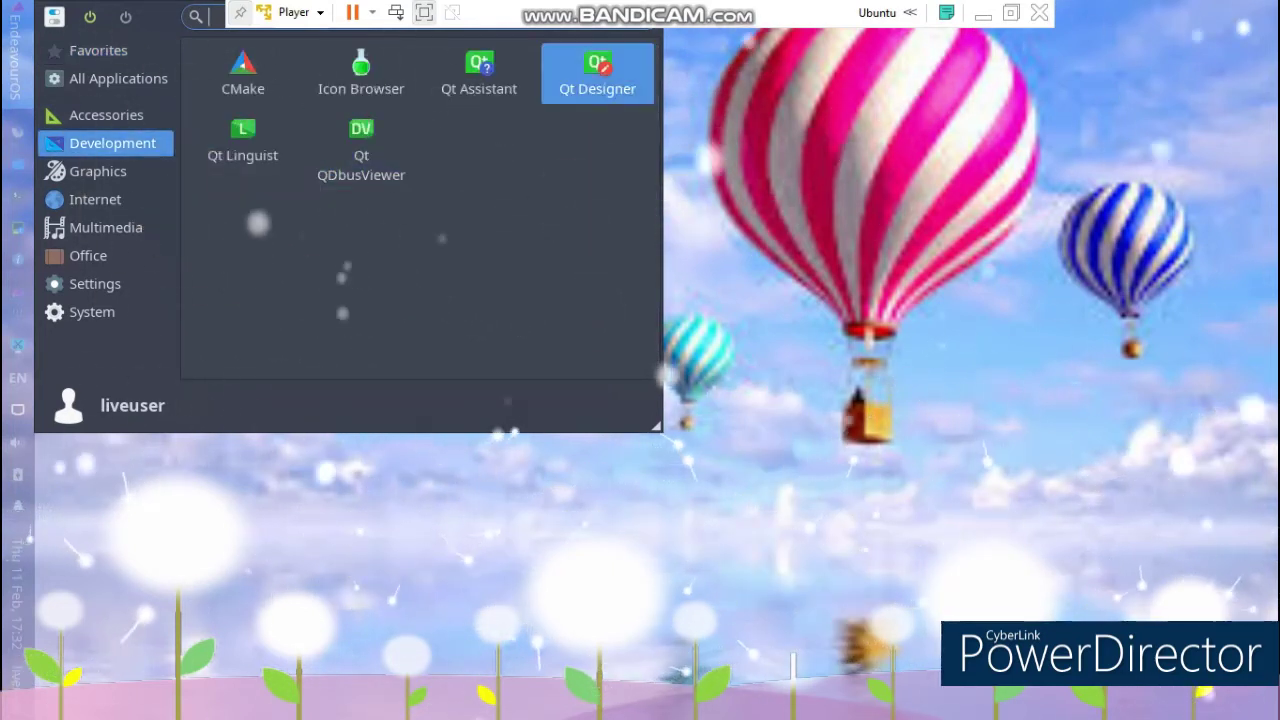
click(597, 75)
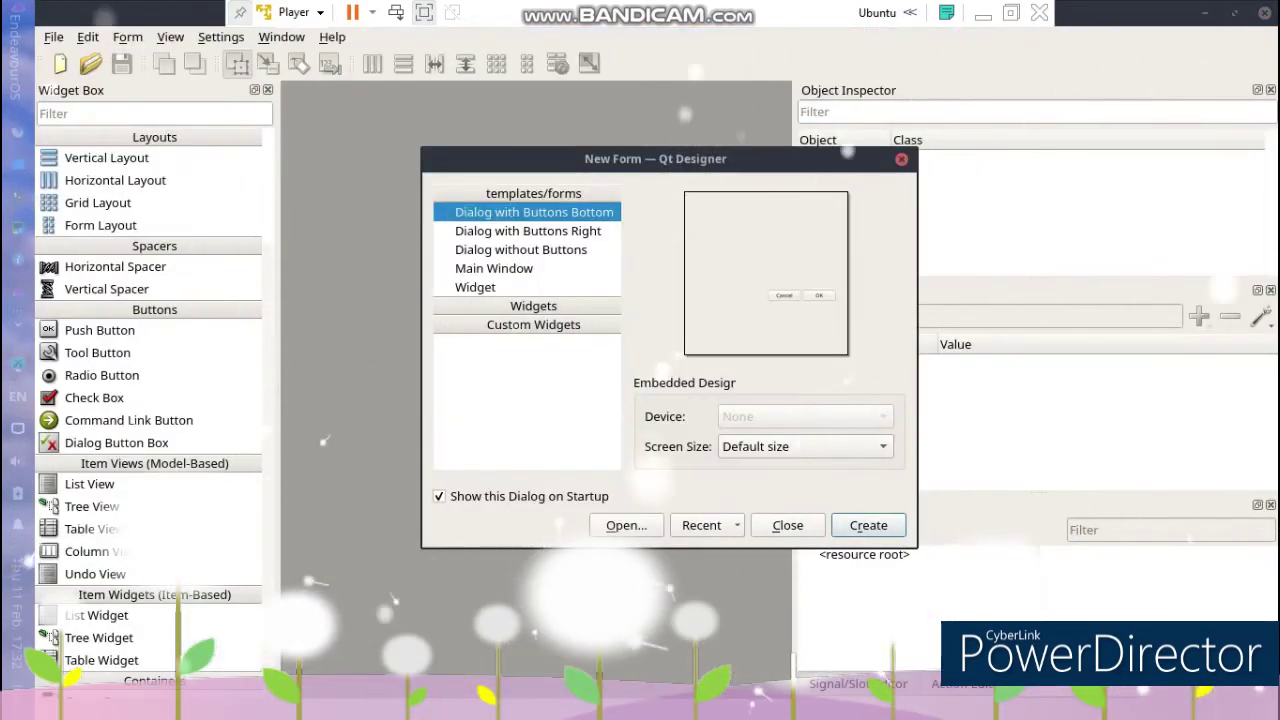
key(Return)
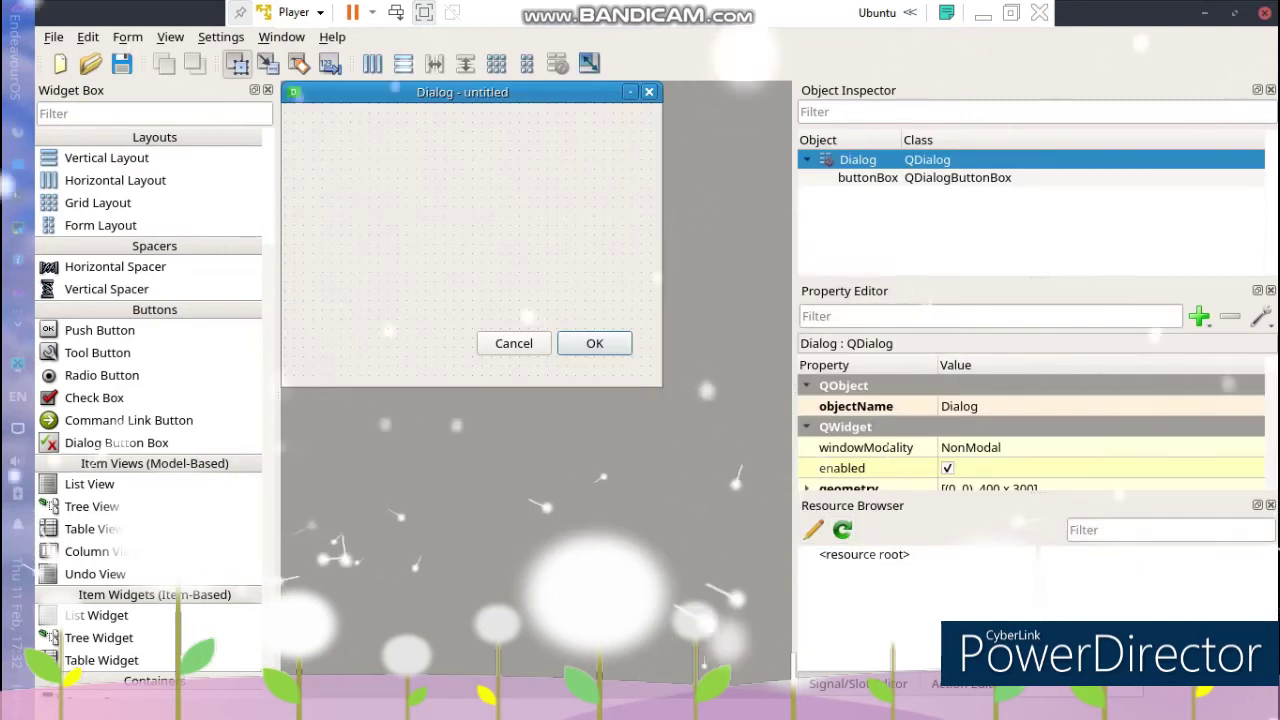
Move the Cancel and OK button box slightly down in the dialog form, to position (30, 250)
key(Down)
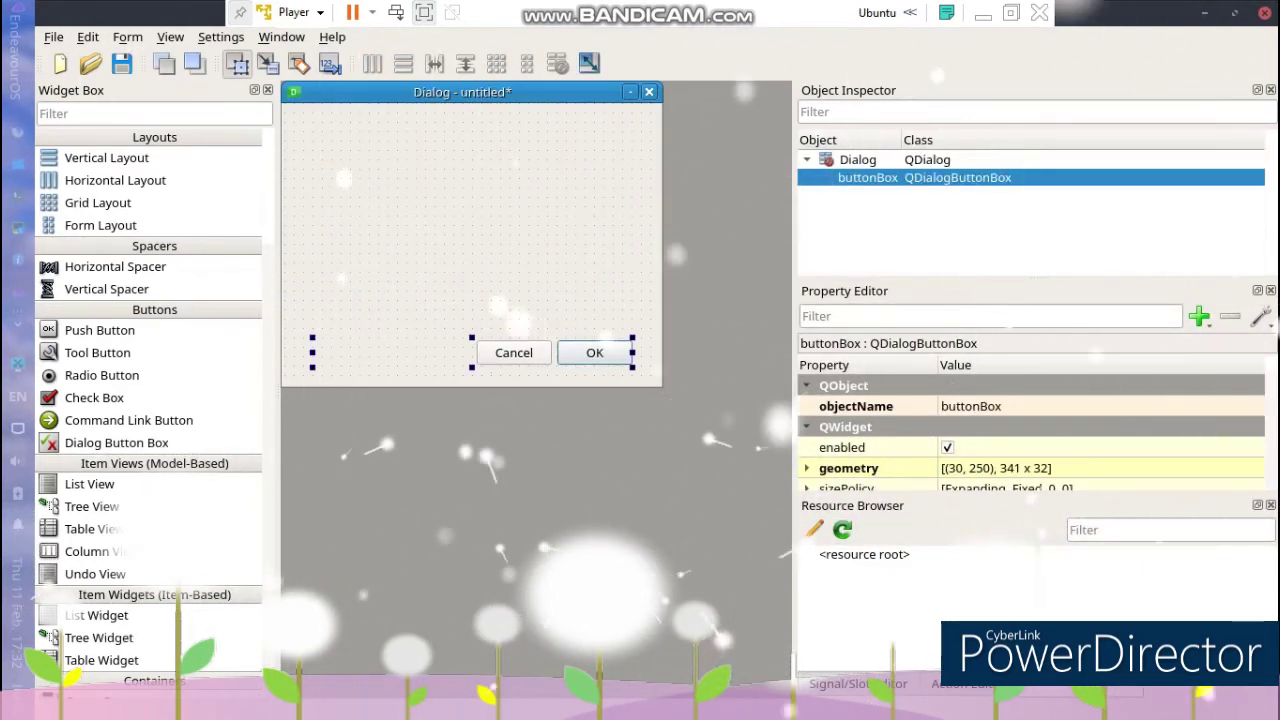
scroll(148, 400, down, 3)
scroll(148, 400, up, 3)
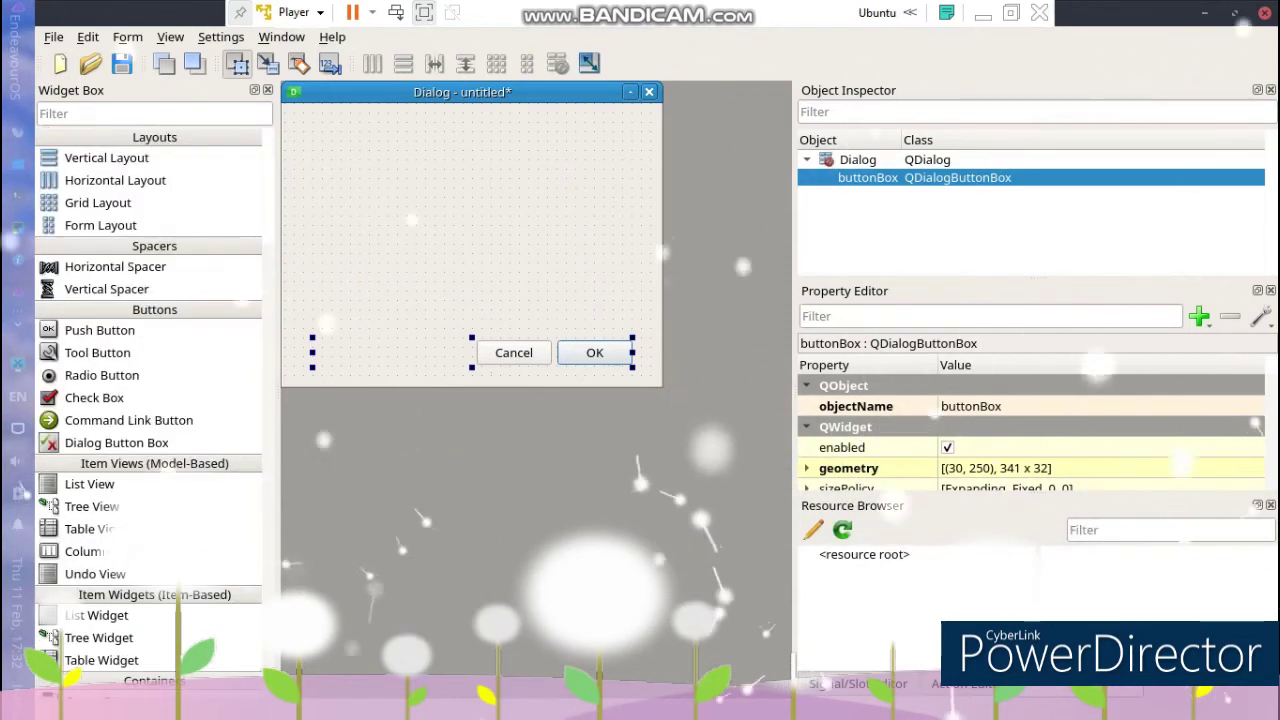
Add a Push Button near the dialog's upper-right corner at (290, 10) and a Column View at (30, 40)
drag(99, 330, 603, 127)
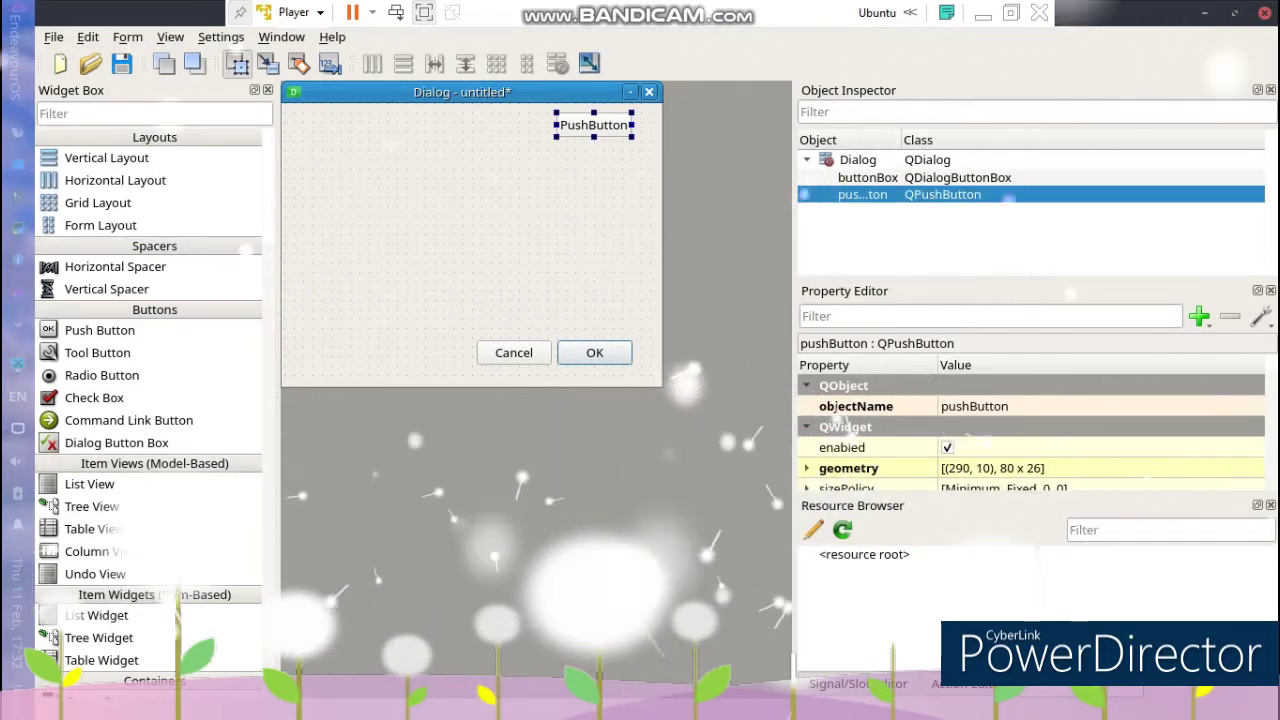
click(470, 240)
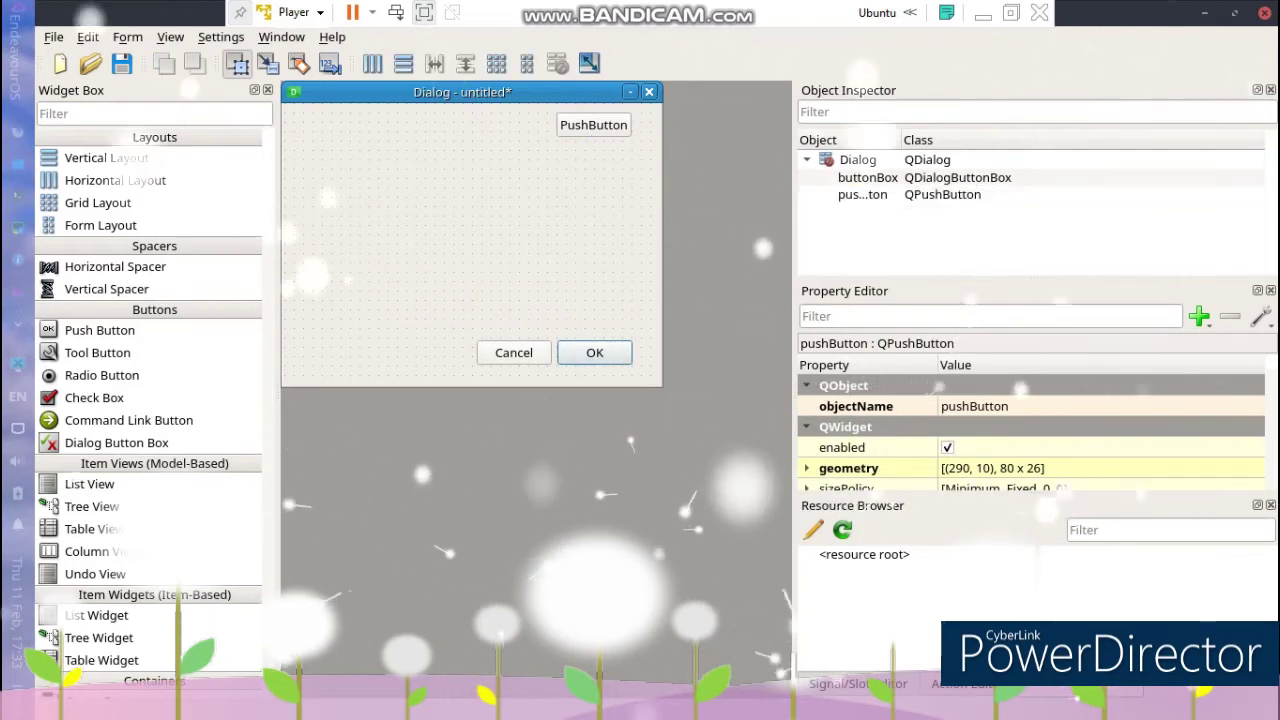
click(857, 159)
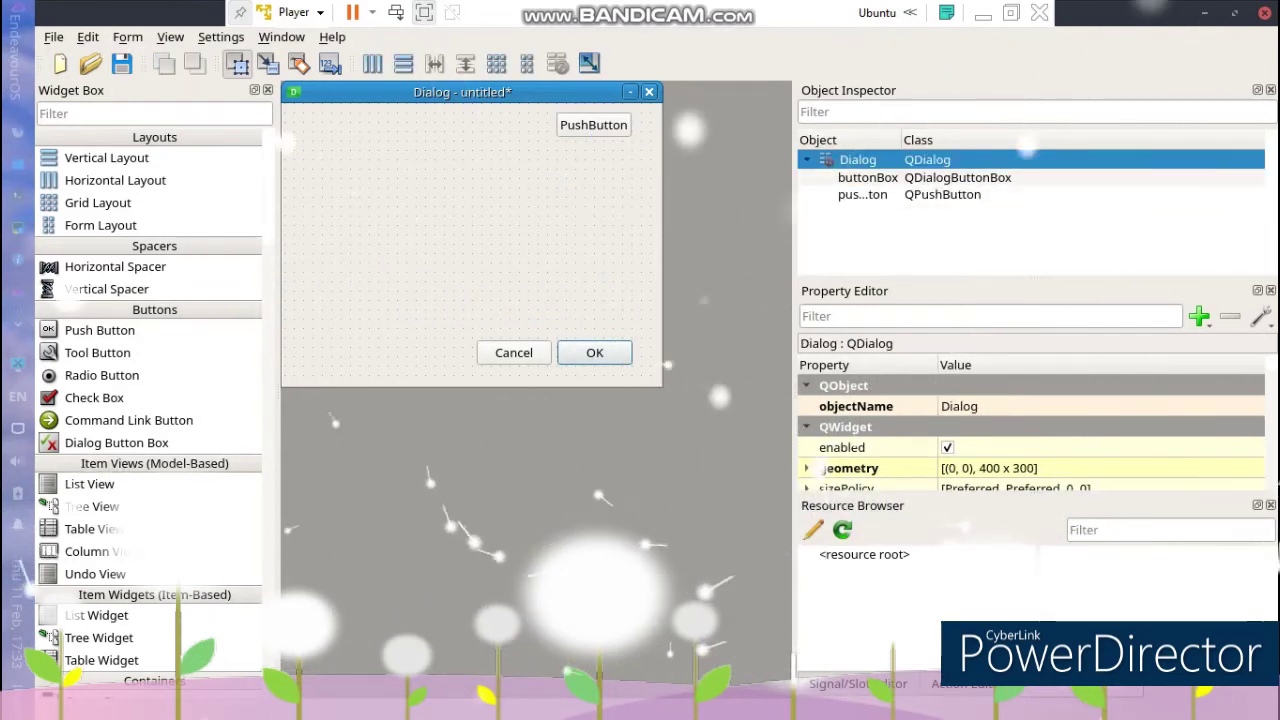
drag(92, 551, 318, 146)
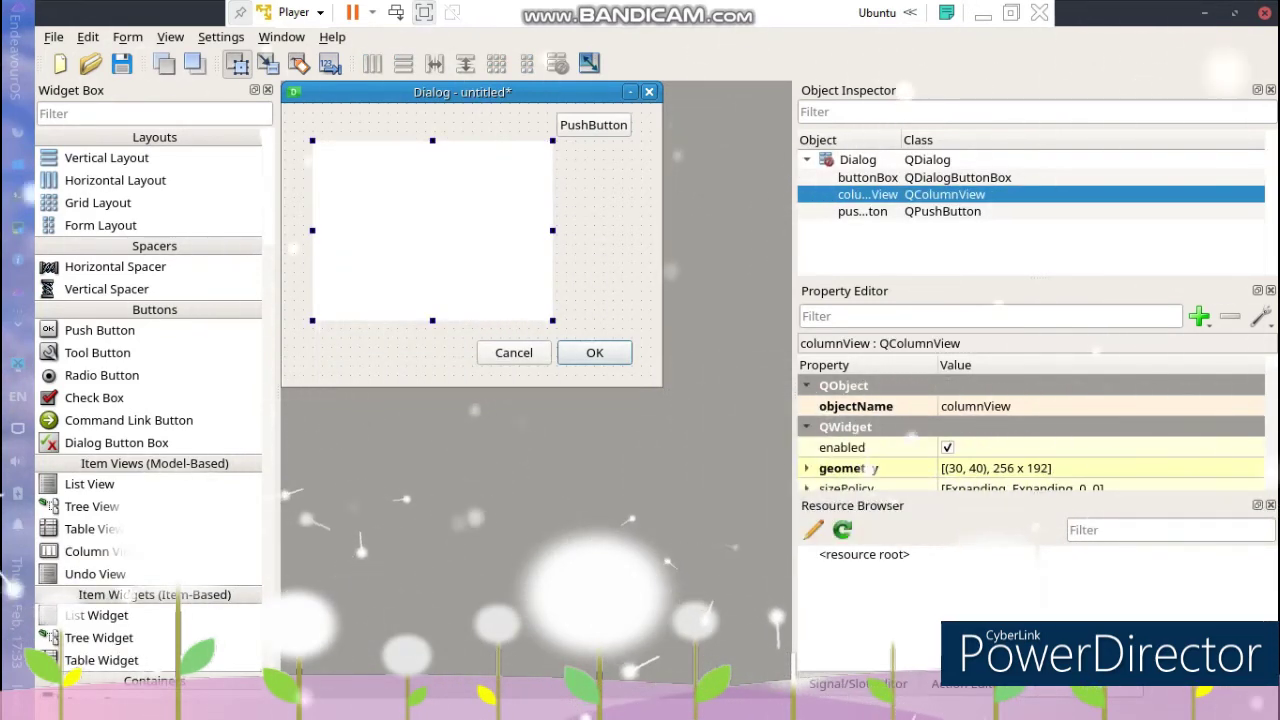
Reposition the form window, preview the dialog, test its PushButton, and close the preview
drag(462, 92, 560, 134)
click(221, 37)
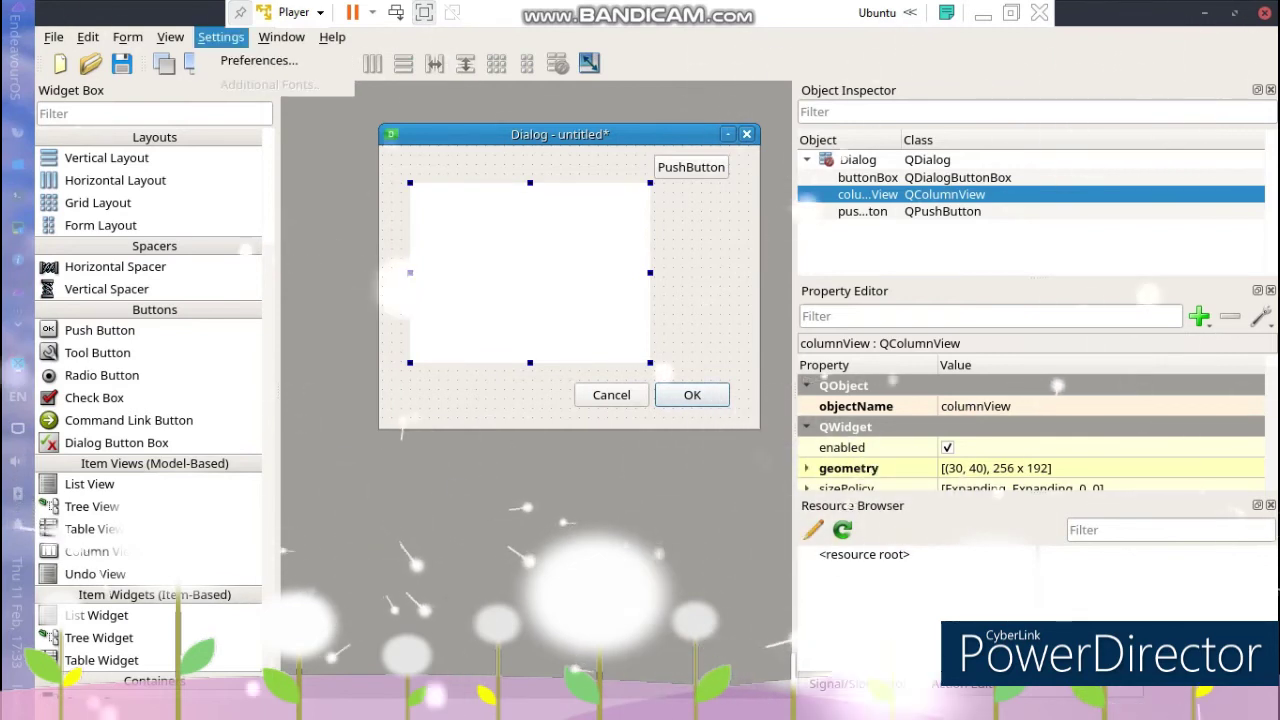
key(Left)
key(Left)
key(Down)
key(Down)
key(Return)
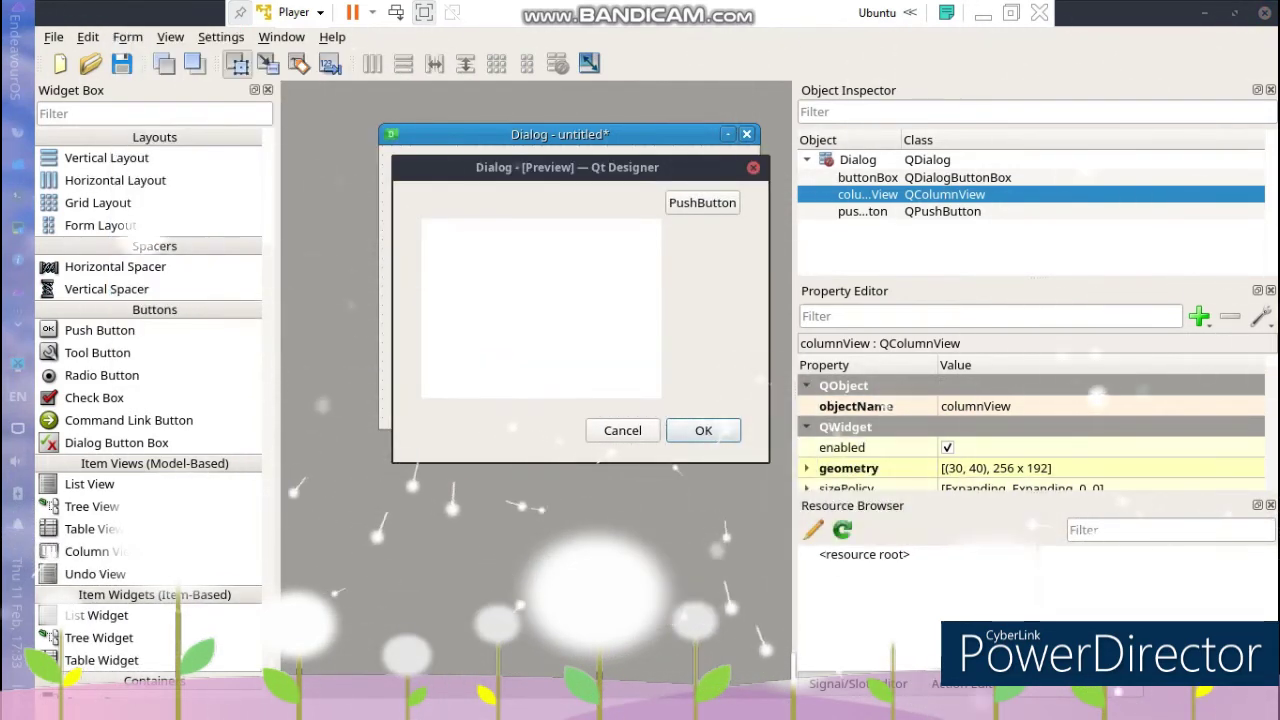
click(702, 203)
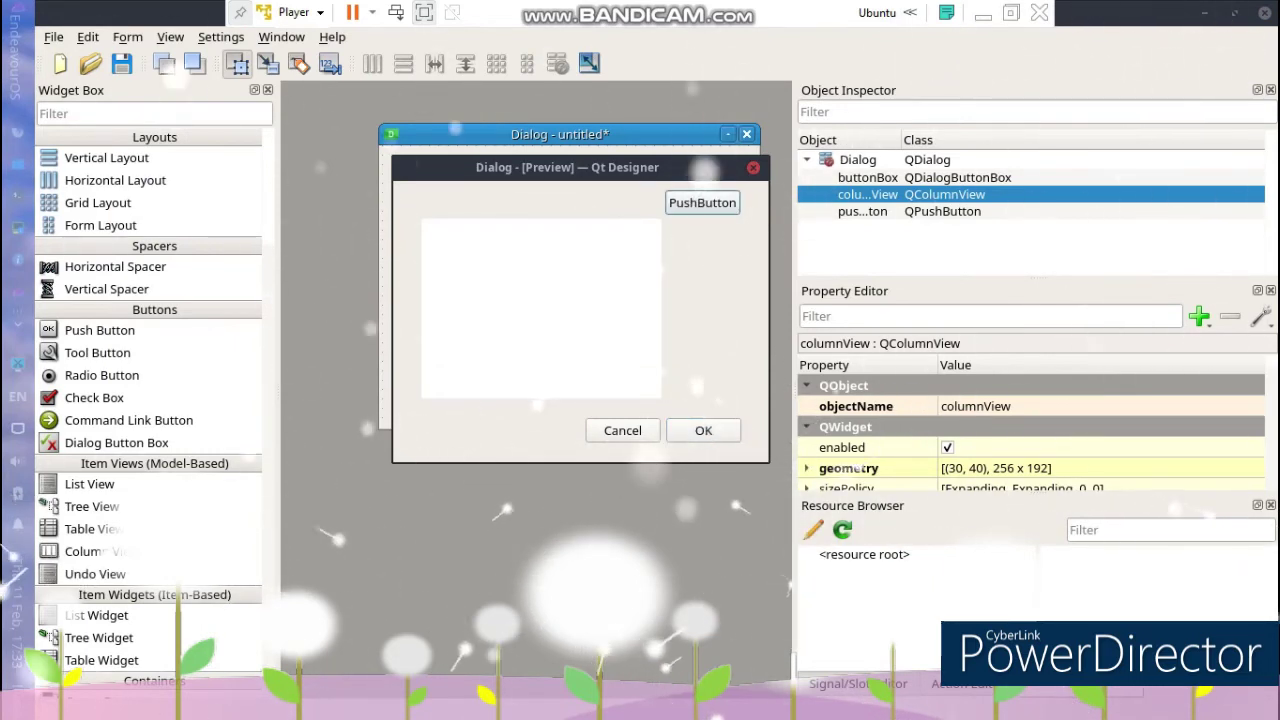
click(753, 168)
Select the push button in the form, and close Qt Designer, discarding the form changes
click(917, 212)
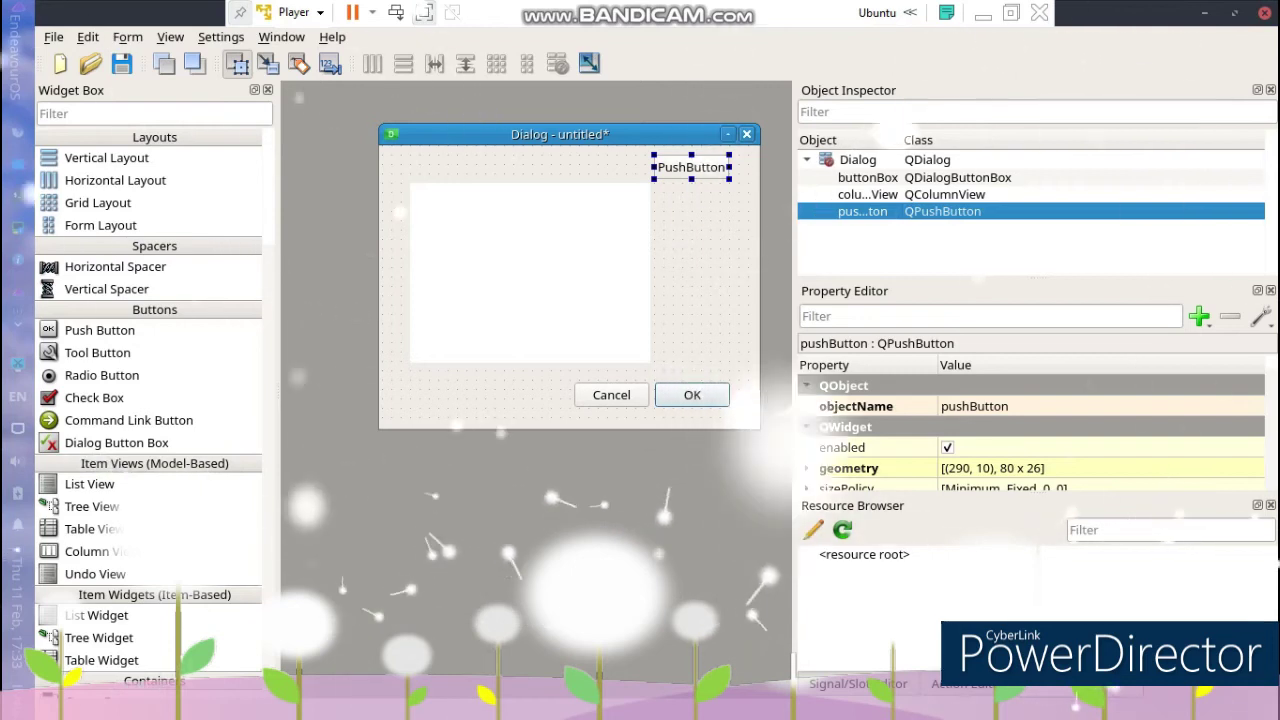
key(ctrl+w)
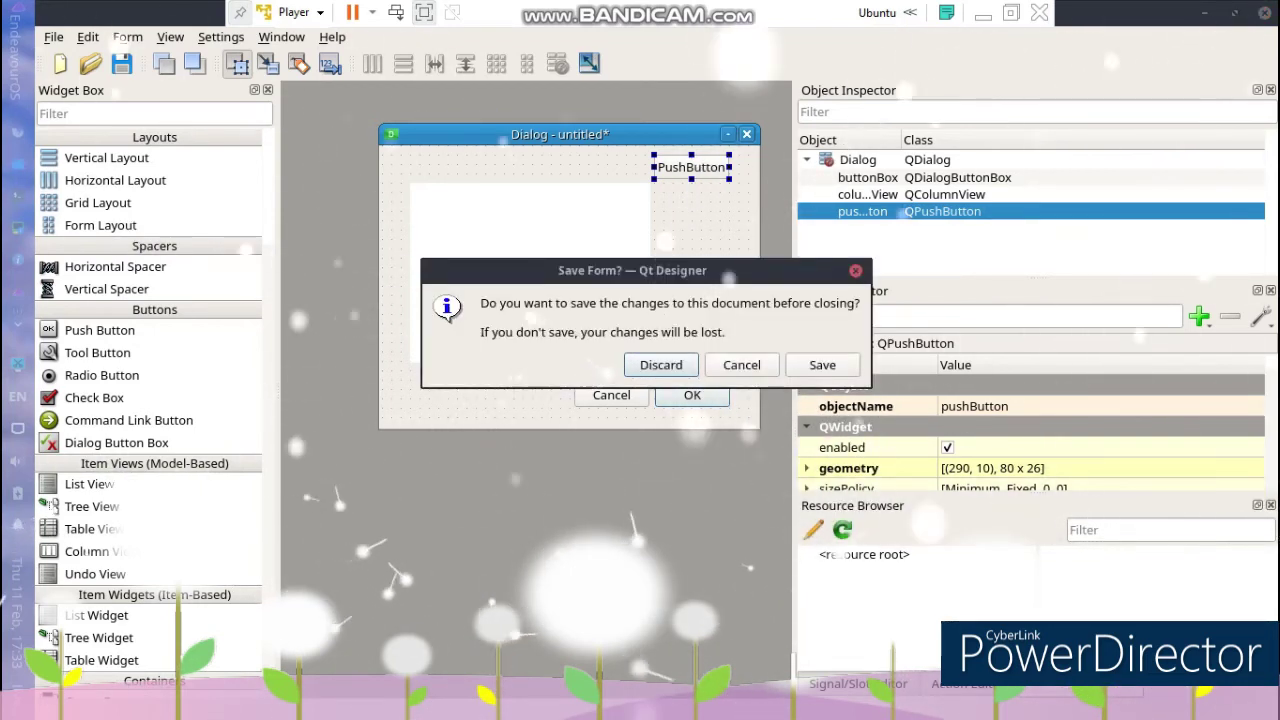
click(677, 366)
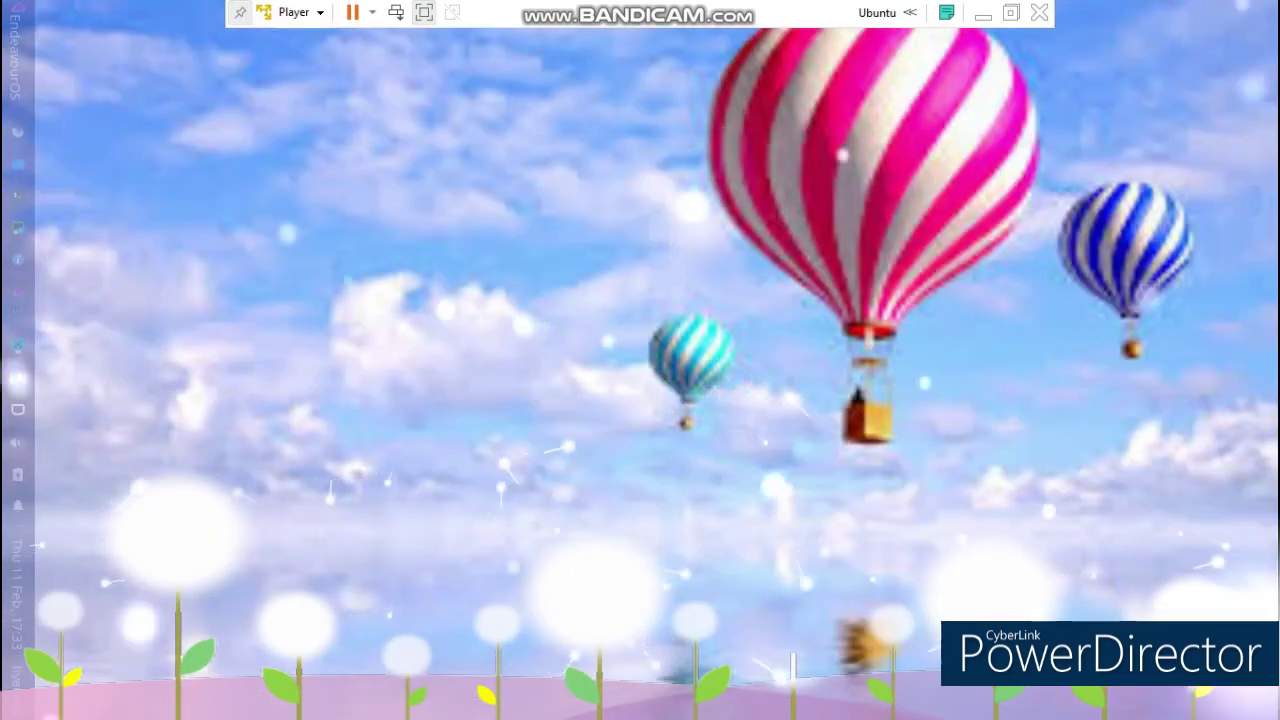
Open Default Applications from the Settings category, review its Utilities and Others settings, and close it
click(15, 52)
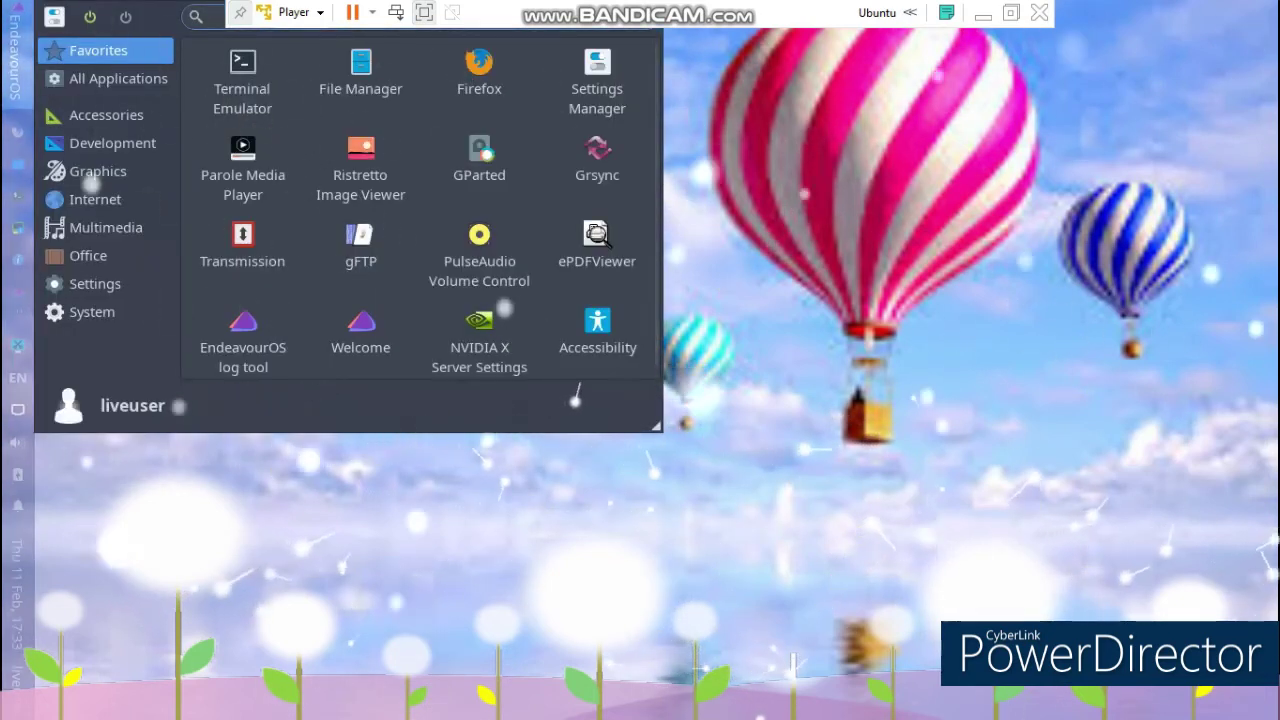
click(95, 284)
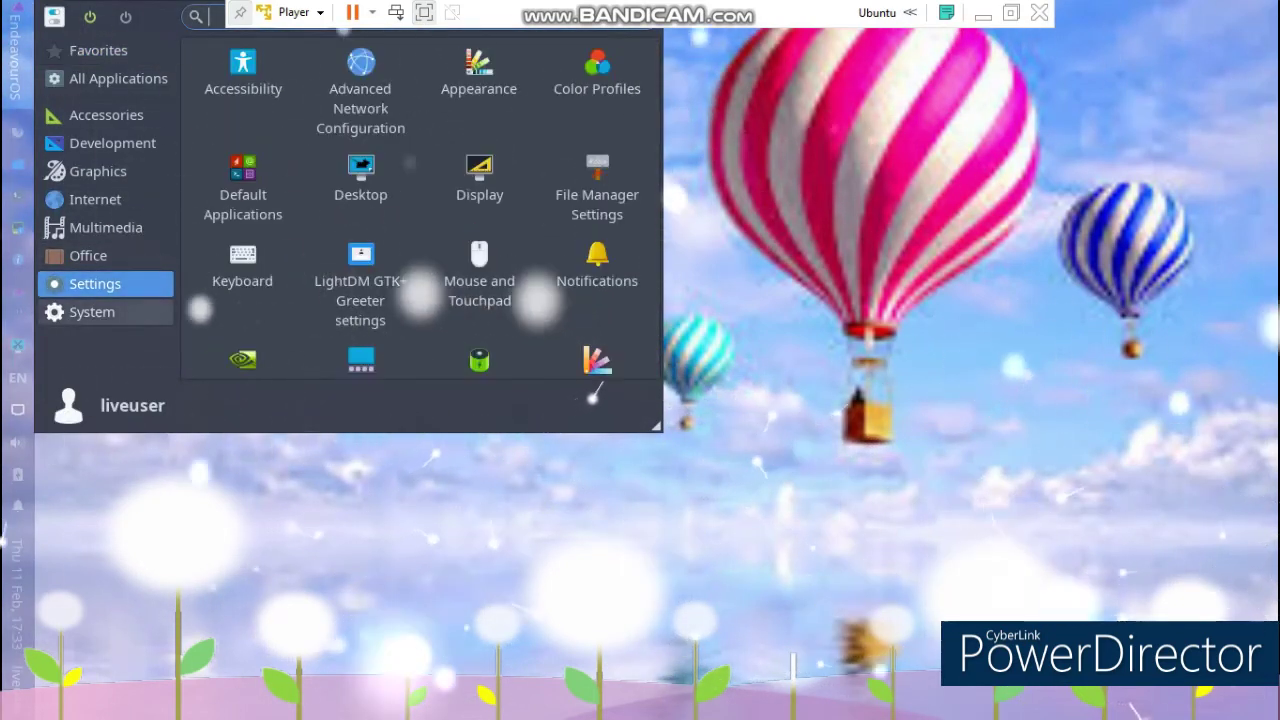
click(243, 190)
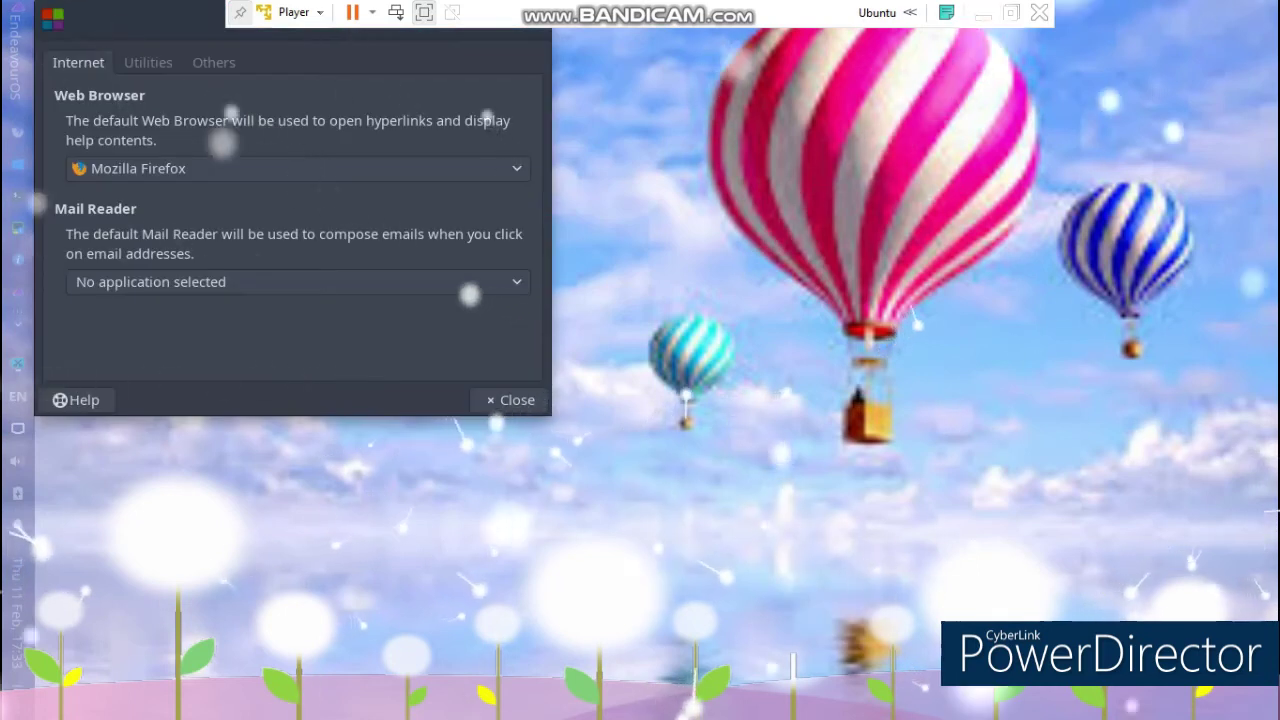
drag(367, 111, 441, 171)
click(297, 214)
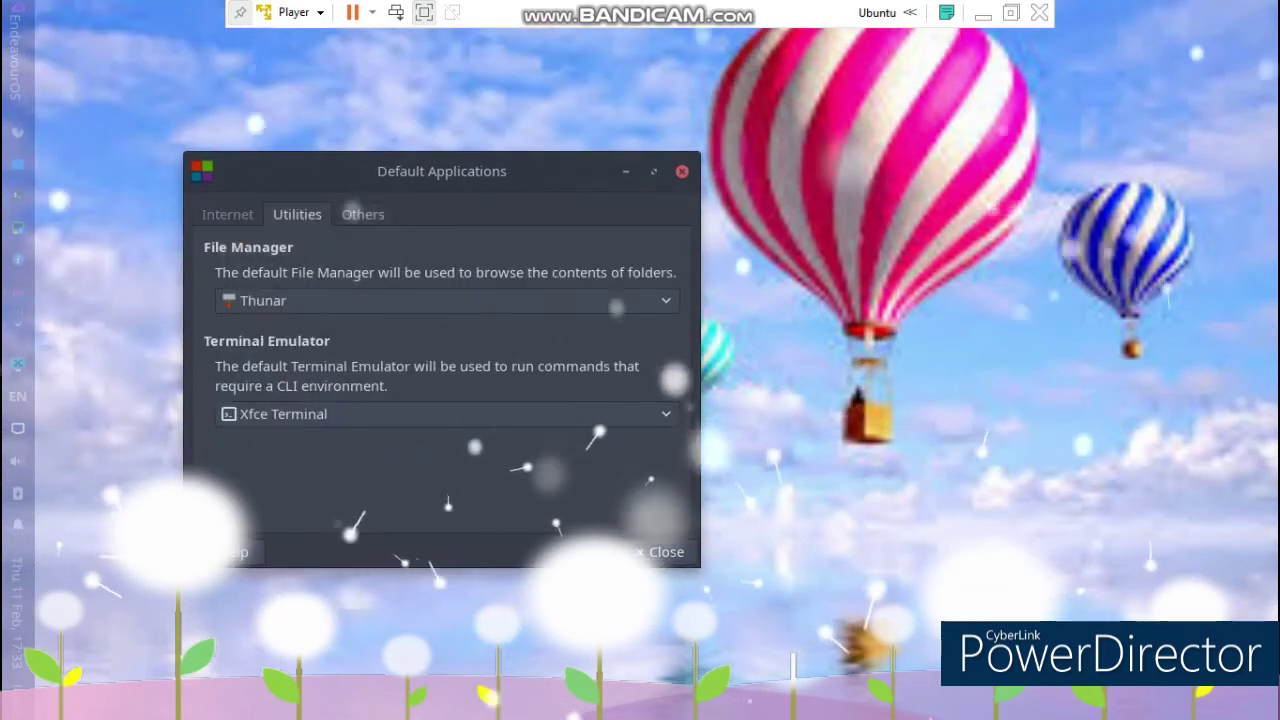
click(363, 214)
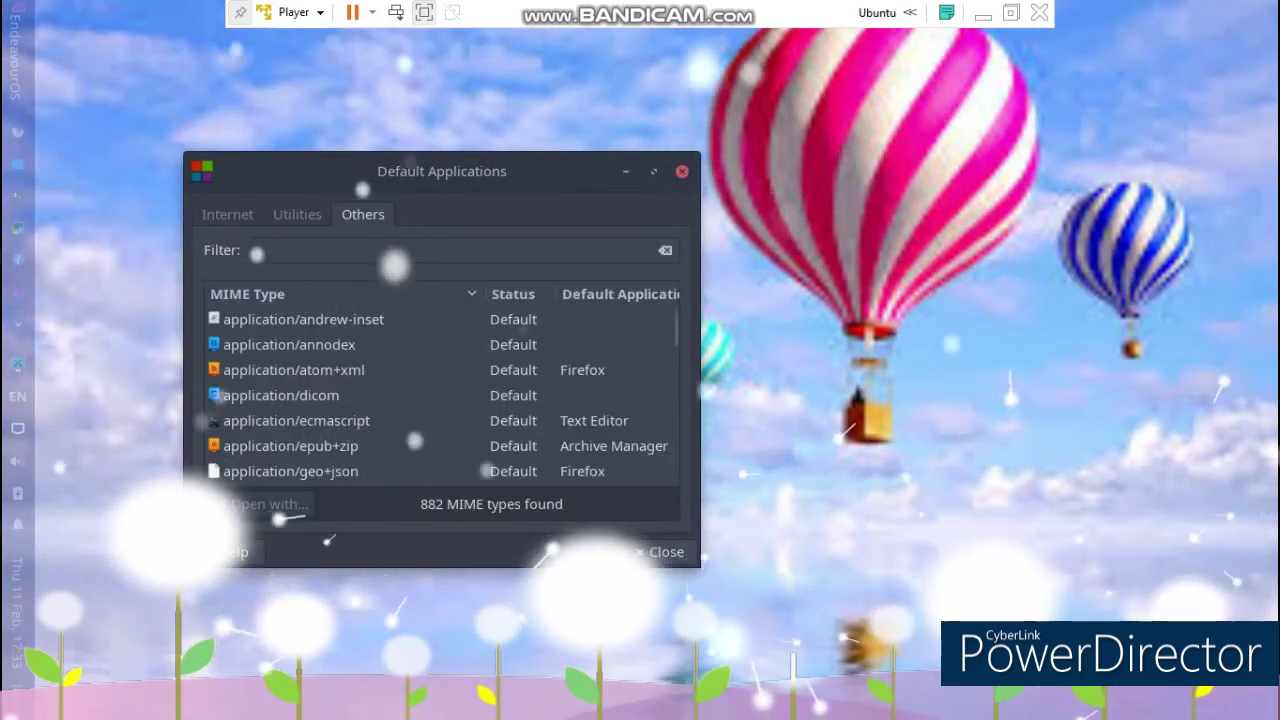
scroll(440, 400, down, 1)
click(682, 171)
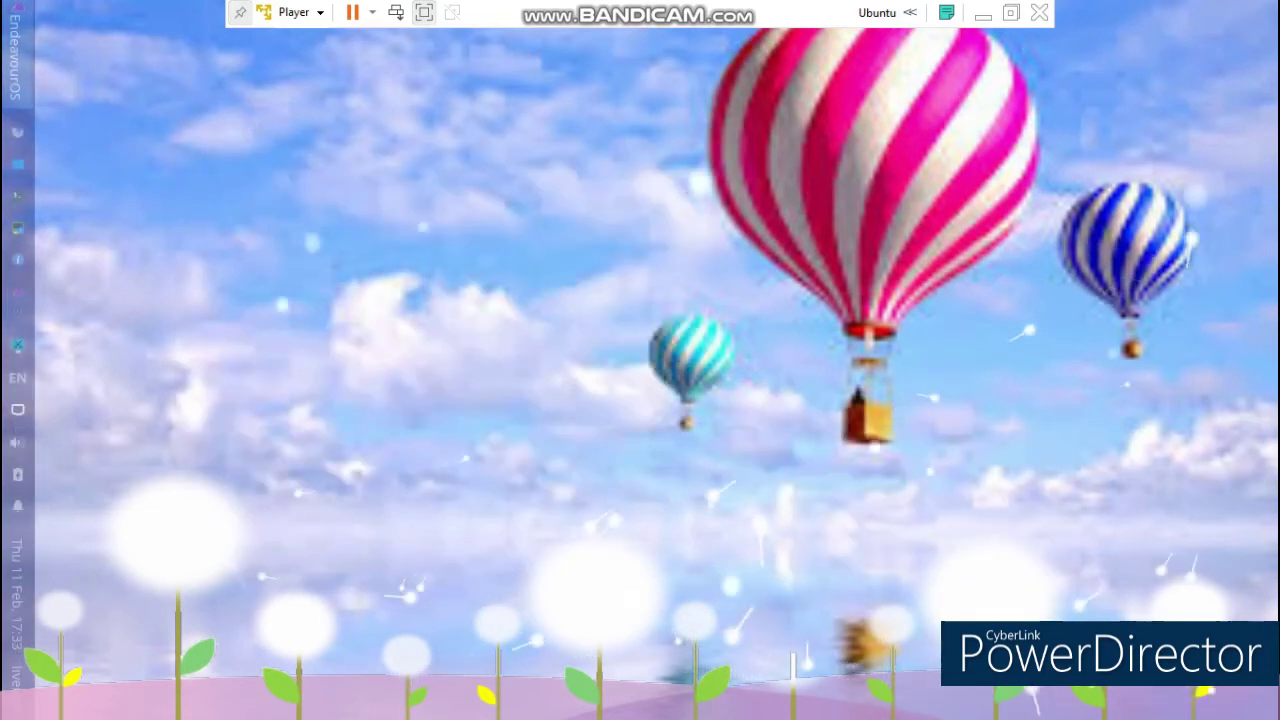
Open the Appearance settings, move the window toward the desktop's centre, and switch the style to Adwaita-dark
click(16, 55)
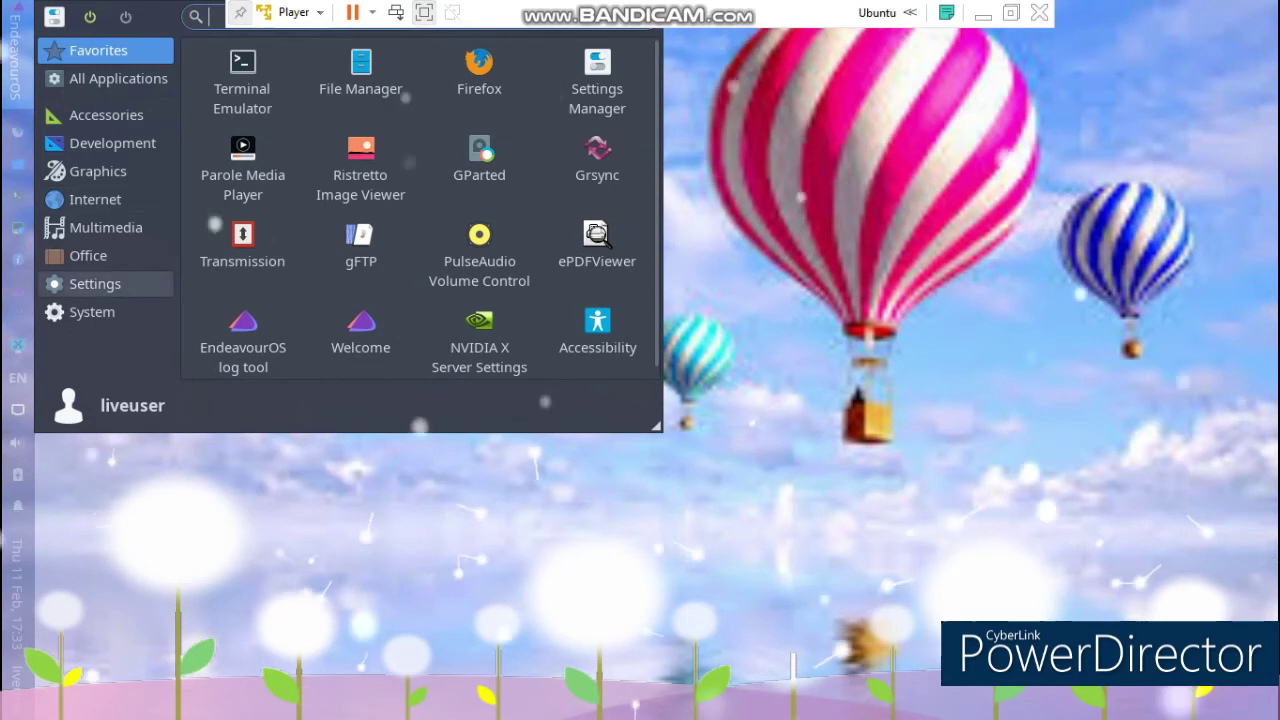
click(105, 284)
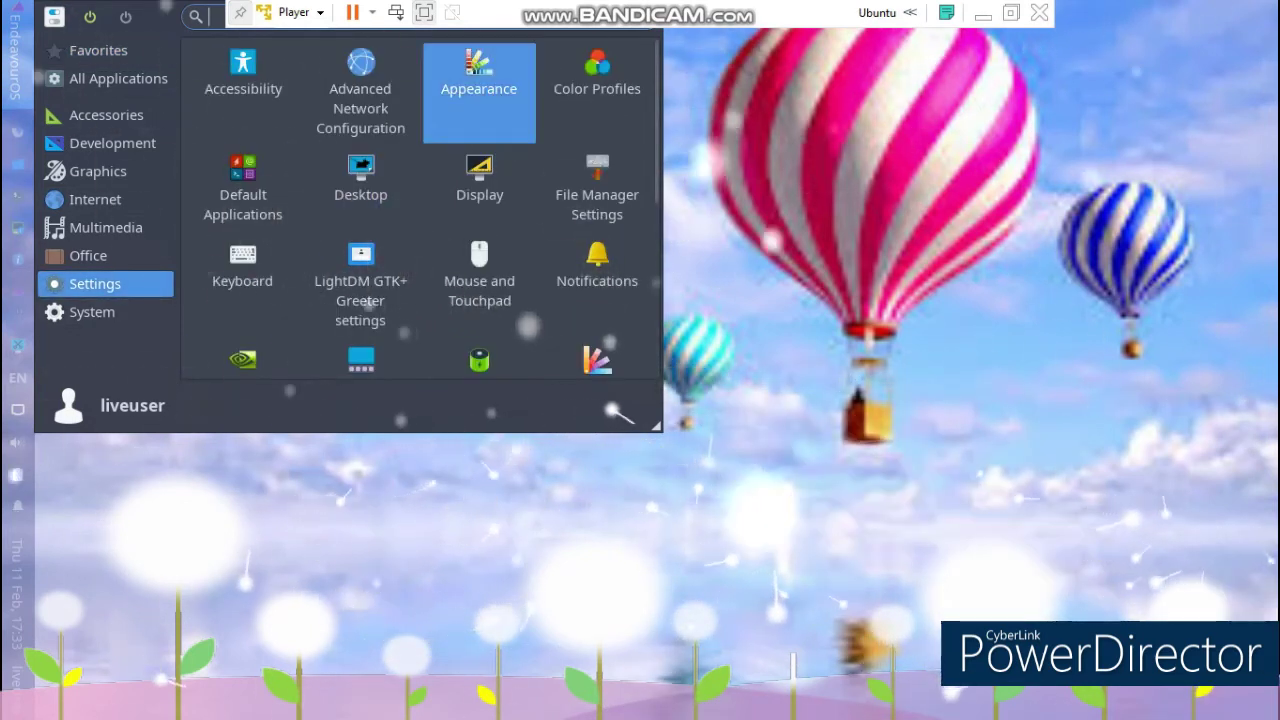
click(479, 80)
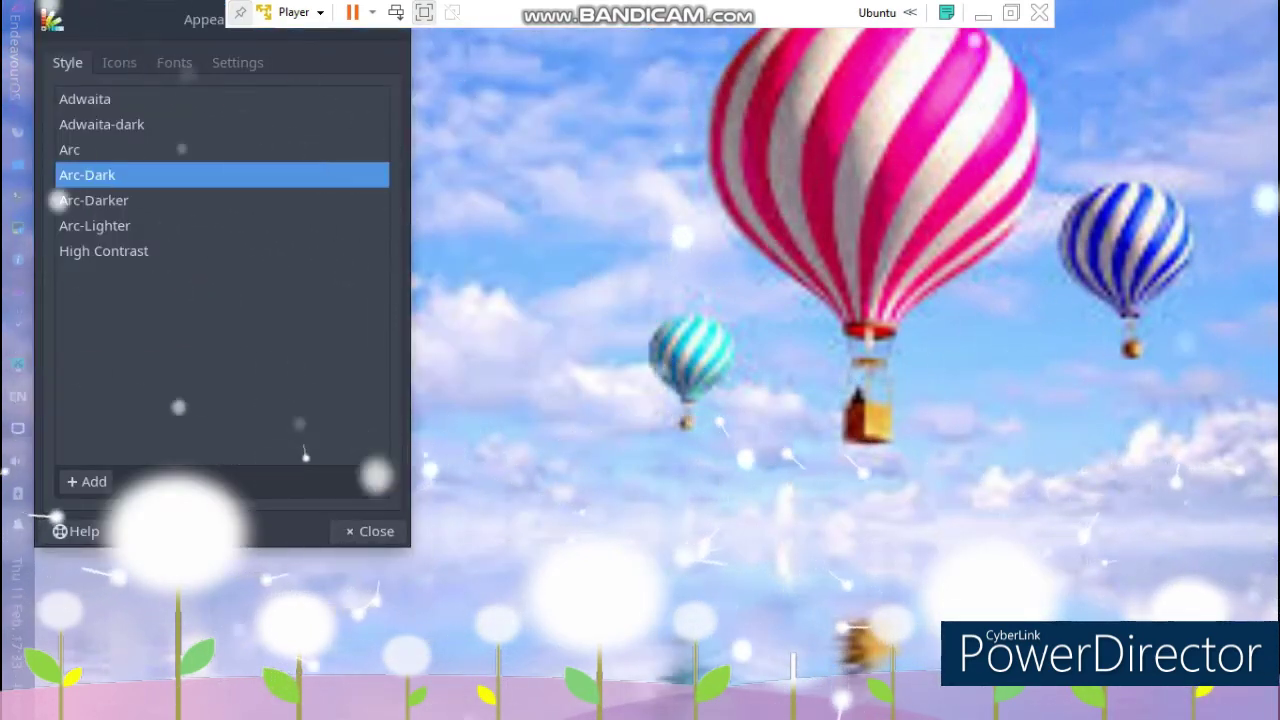
drag(150, 20, 543, 101)
click(487, 281)
Try the Arc-X-P icon theme, apply the Paper icon theme, and close the Appearance settings
click(615, 306)
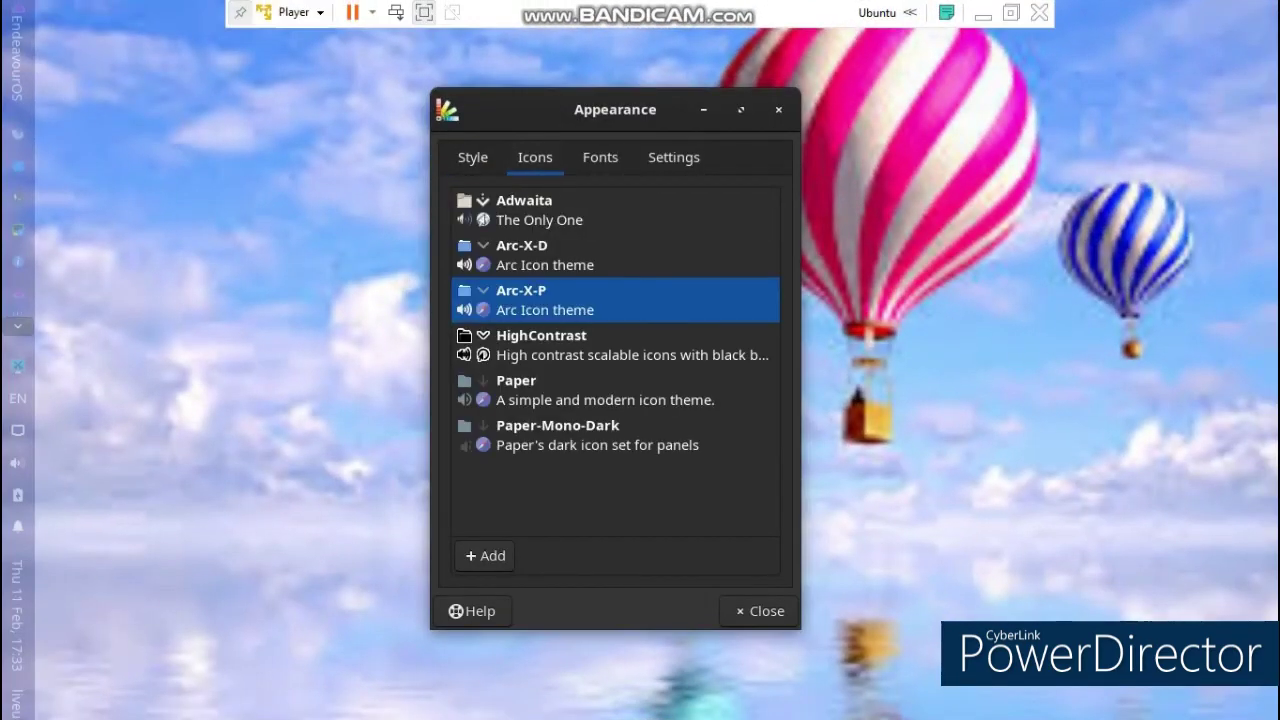
click(615, 390)
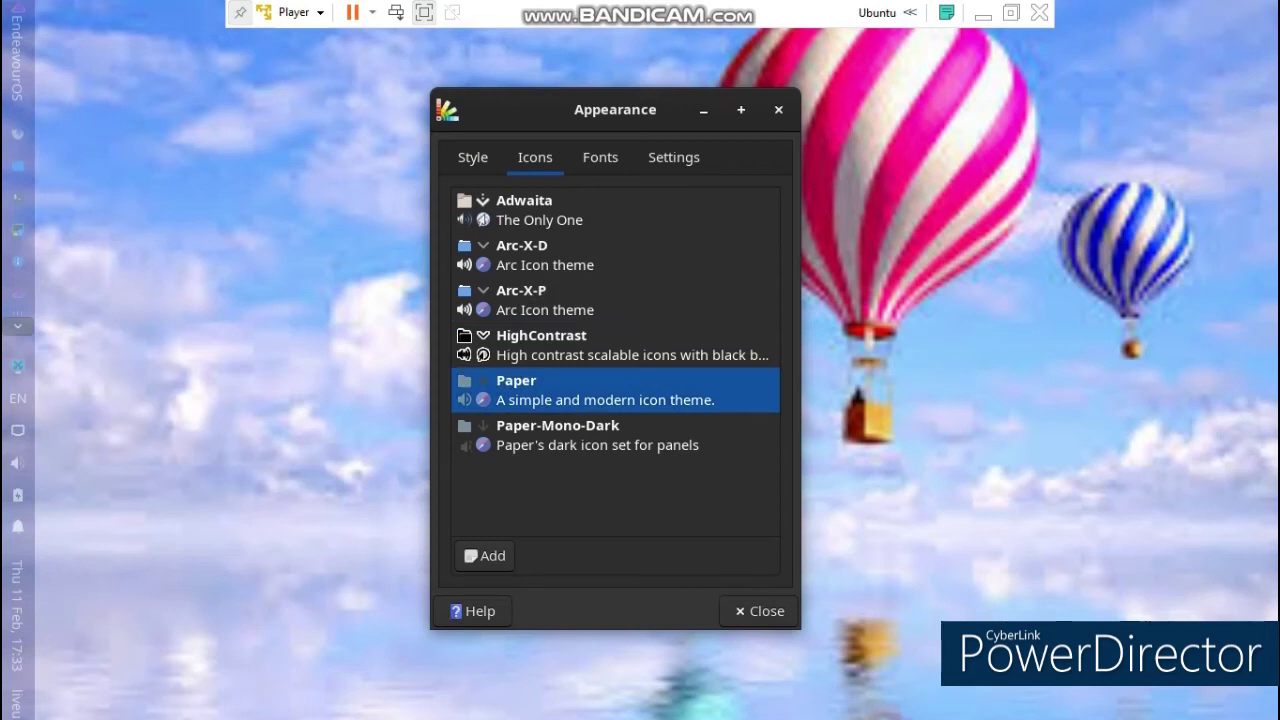
click(778, 110)
Open File Manager Settings from the Settings category, view its Display preferences, and close it
click(17, 55)
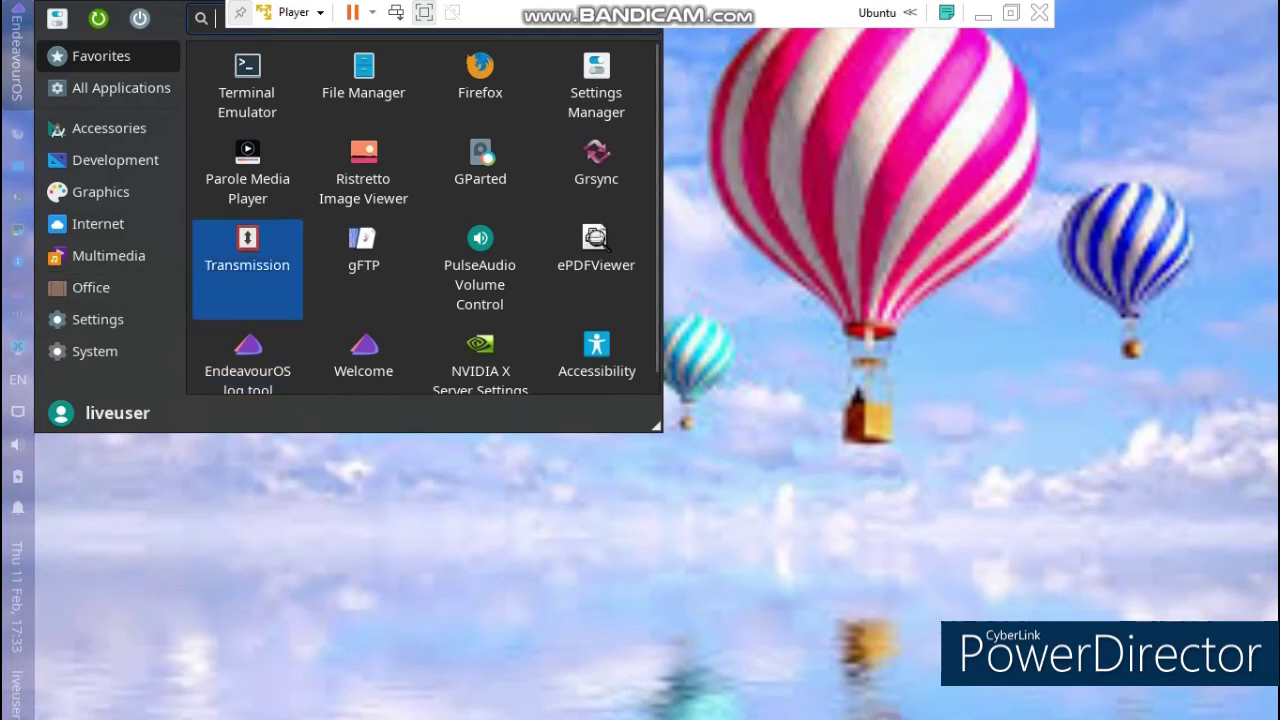
scroll(247, 265, down, 1)
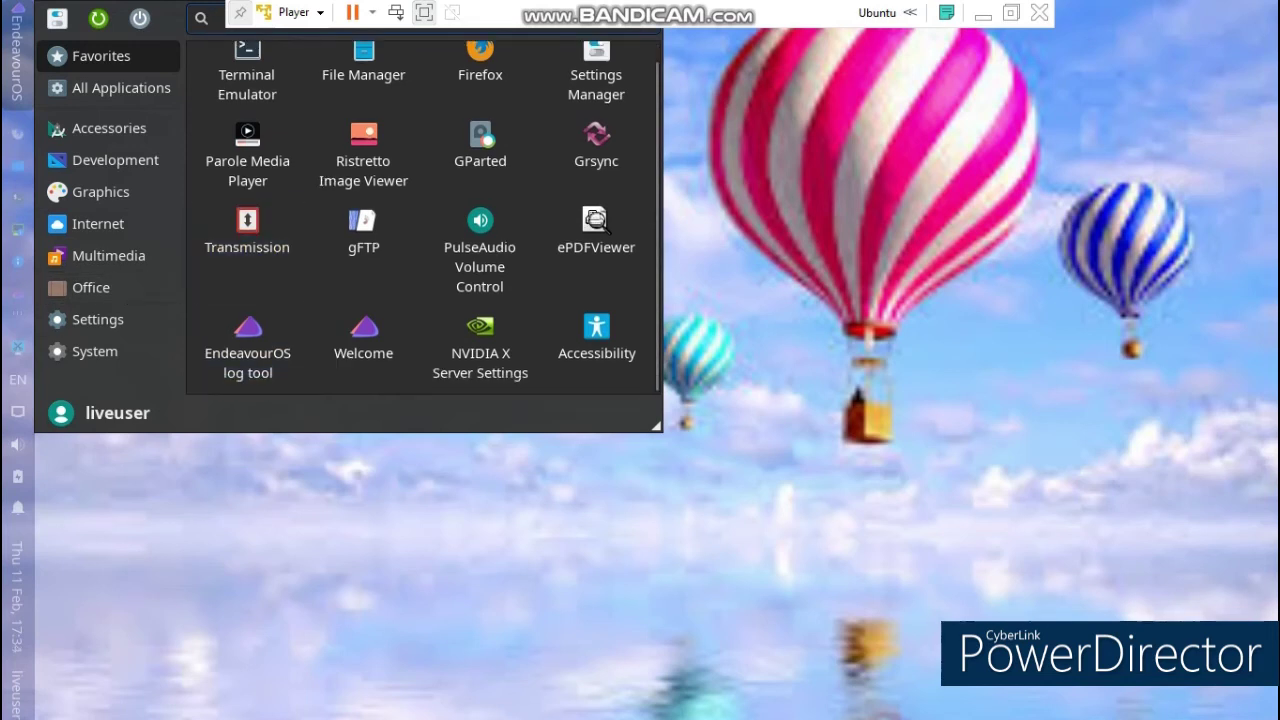
click(108, 288)
click(108, 320)
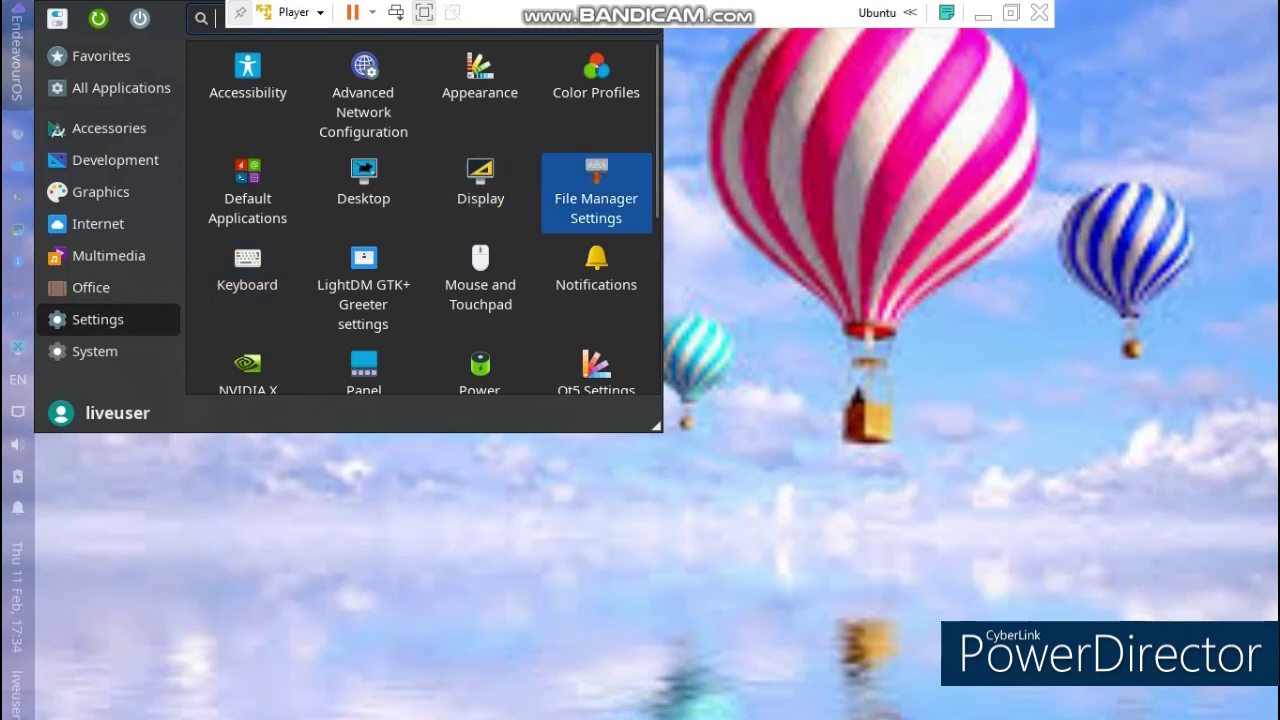
click(596, 195)
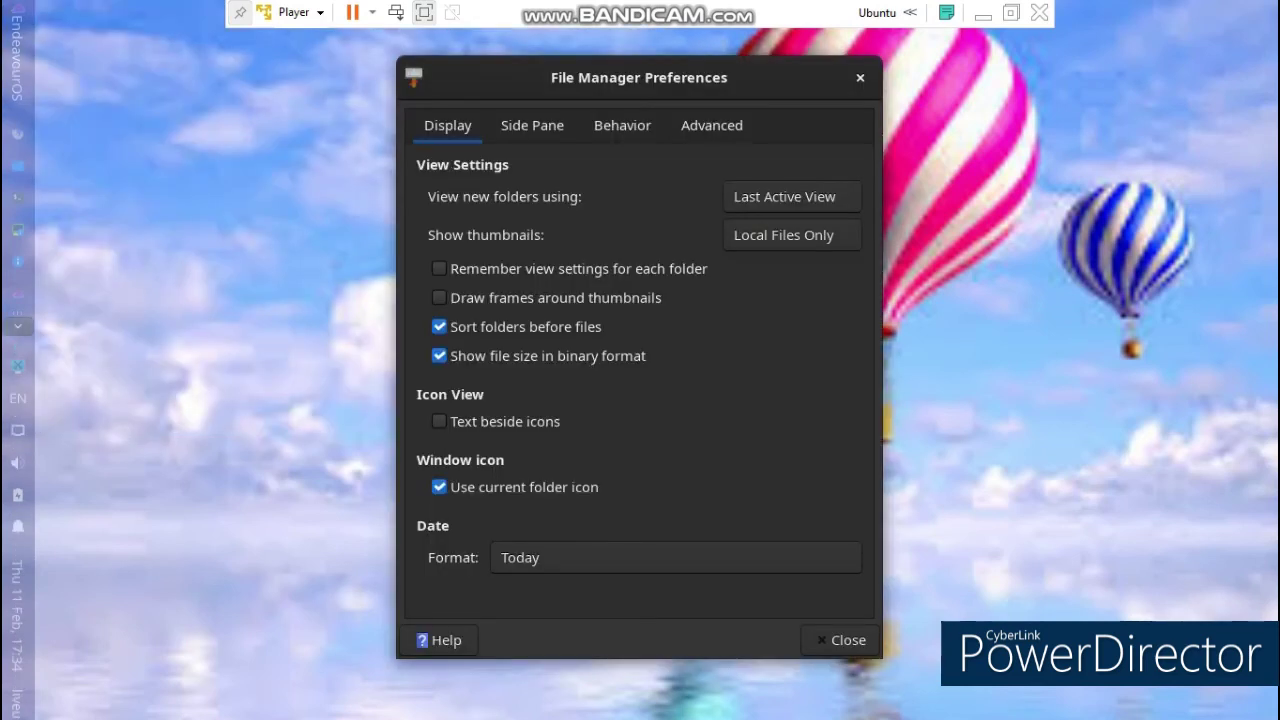
click(860, 78)
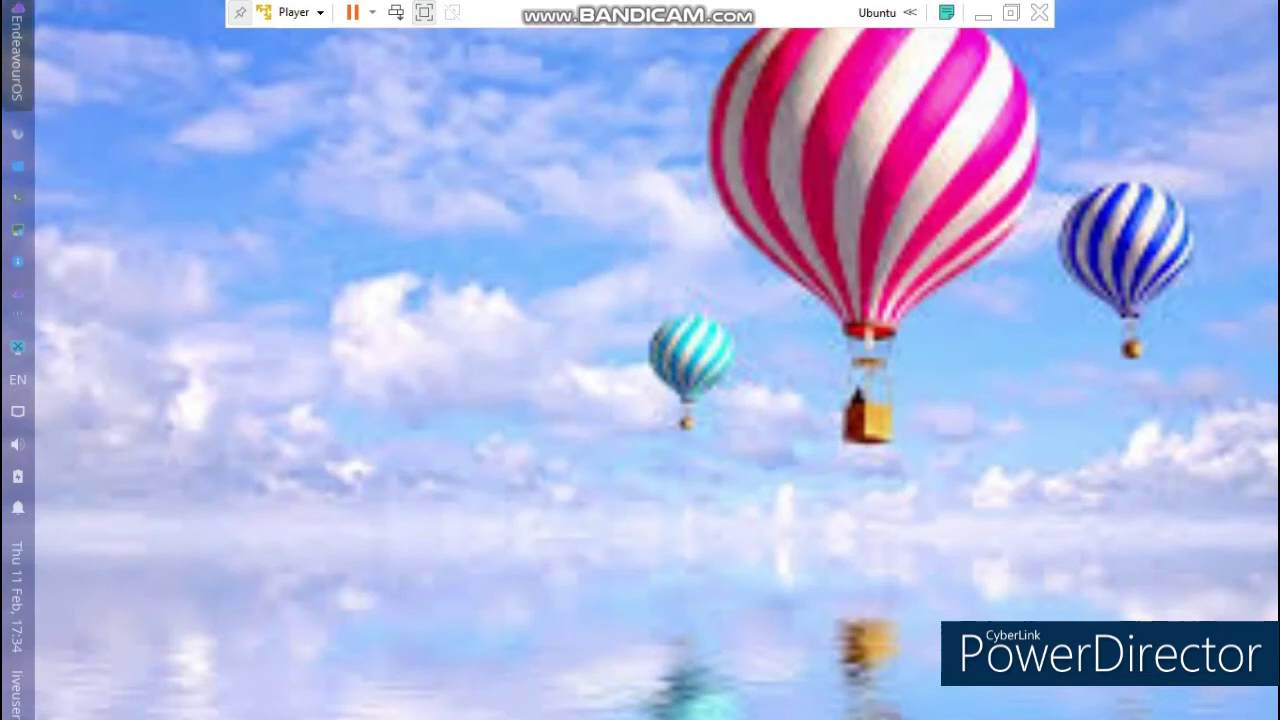
Open LightDM GTK+ Greeter settings from the Settings category, and review its Panel, Window position and Appearance options
click(17, 56)
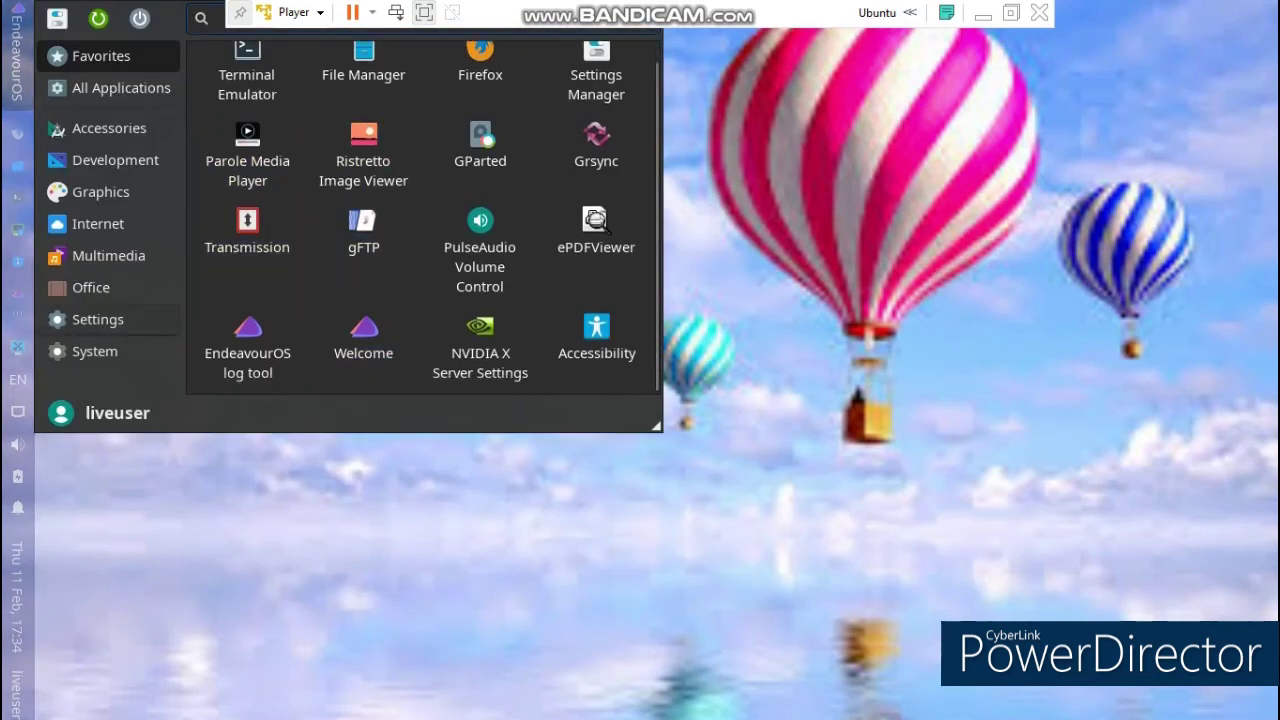
click(98, 320)
key(Return)
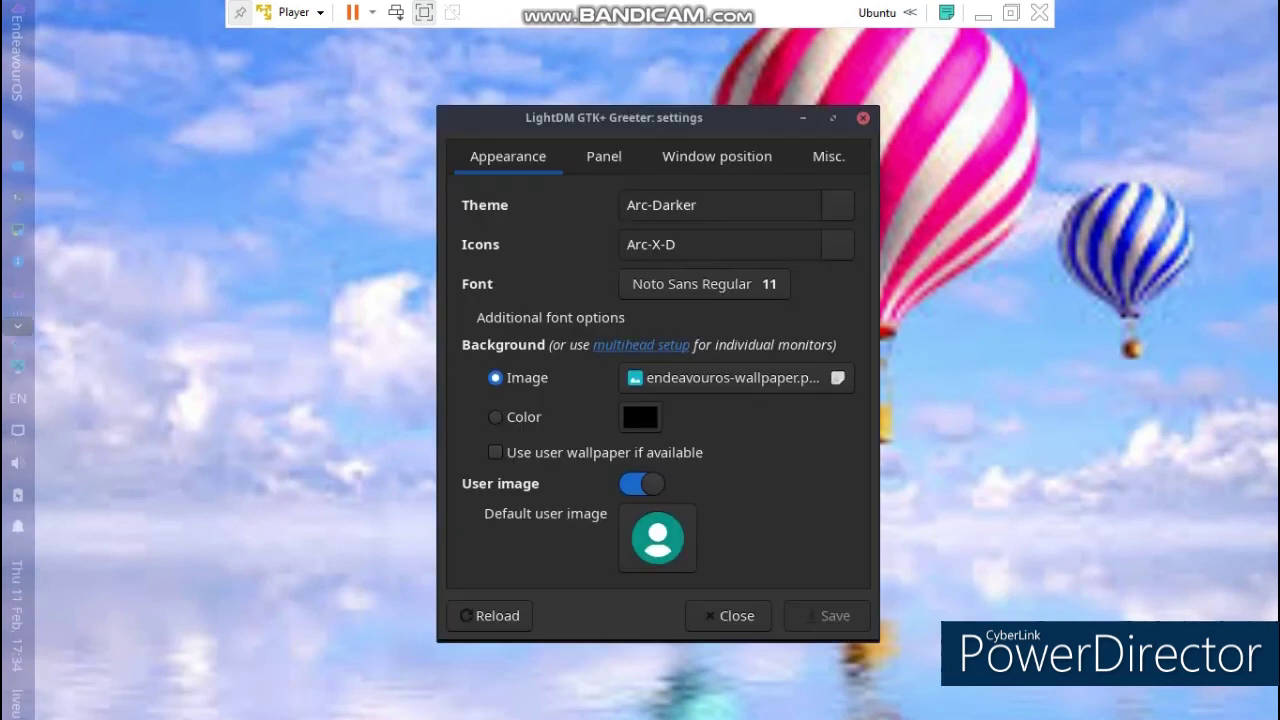
click(604, 156)
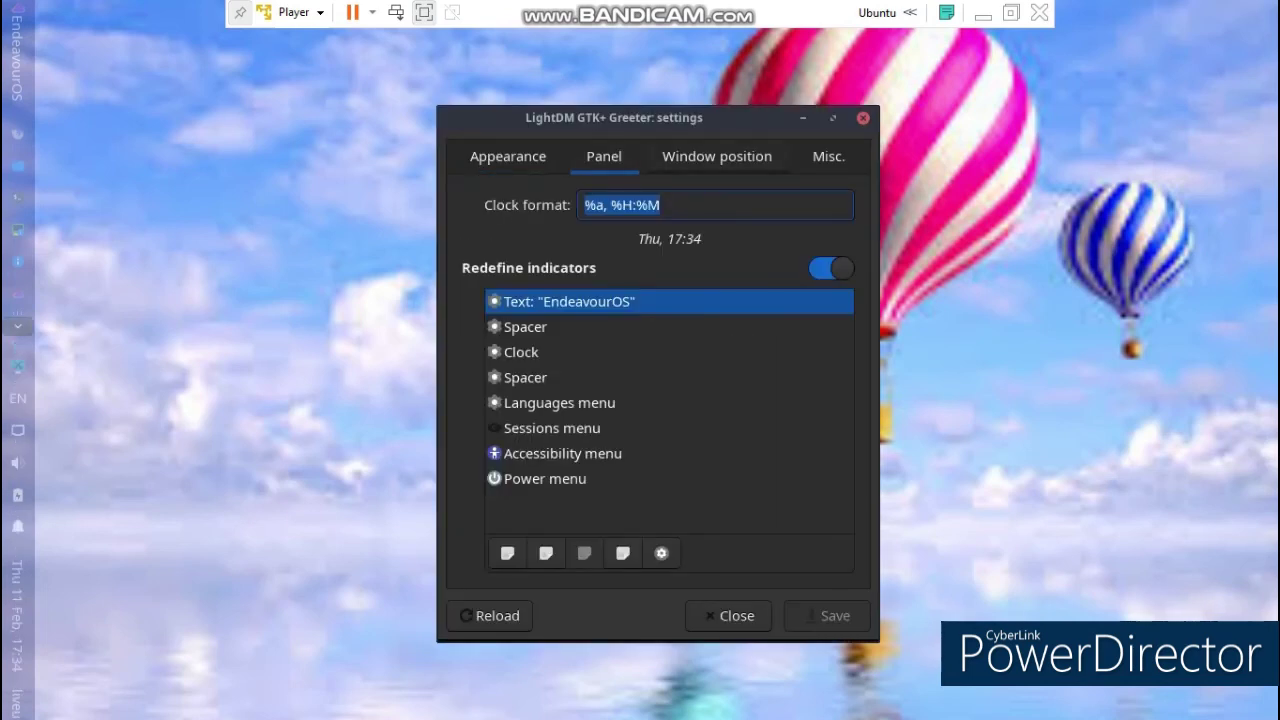
click(717, 156)
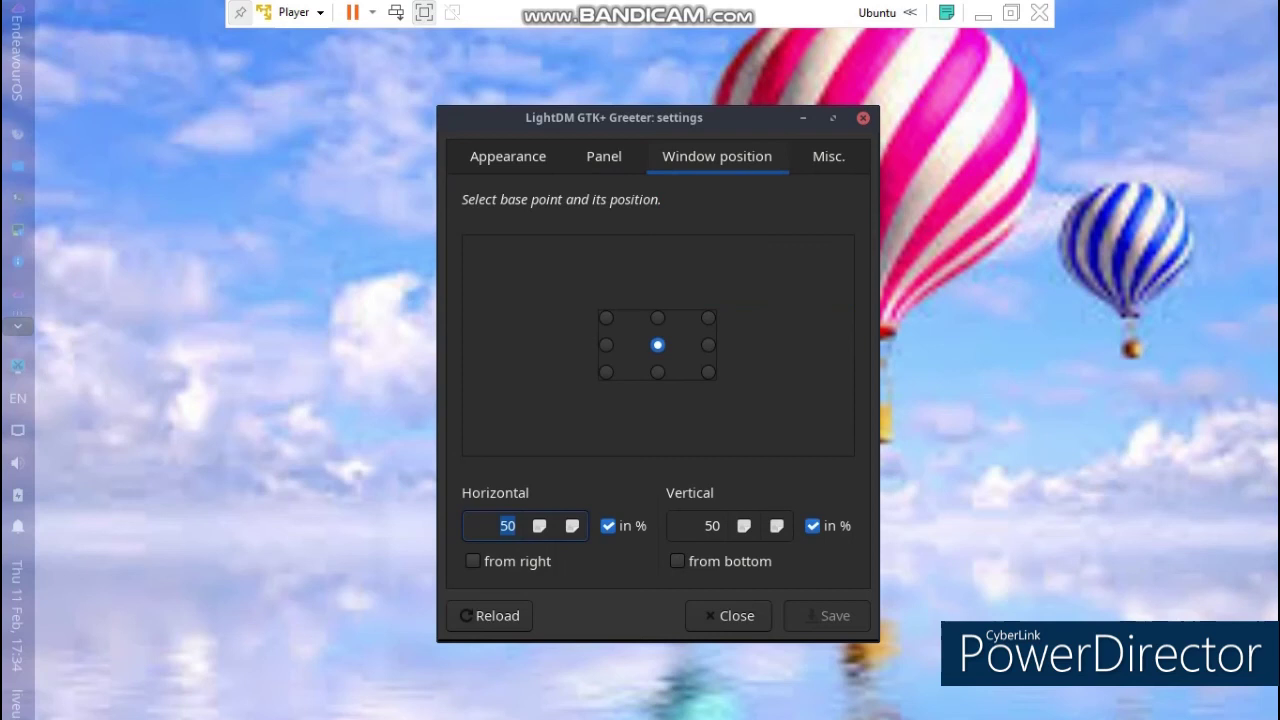
key(ctrl+Page_Down)
key(ctrl+Page_Down)
key(ctrl+Page_Down)
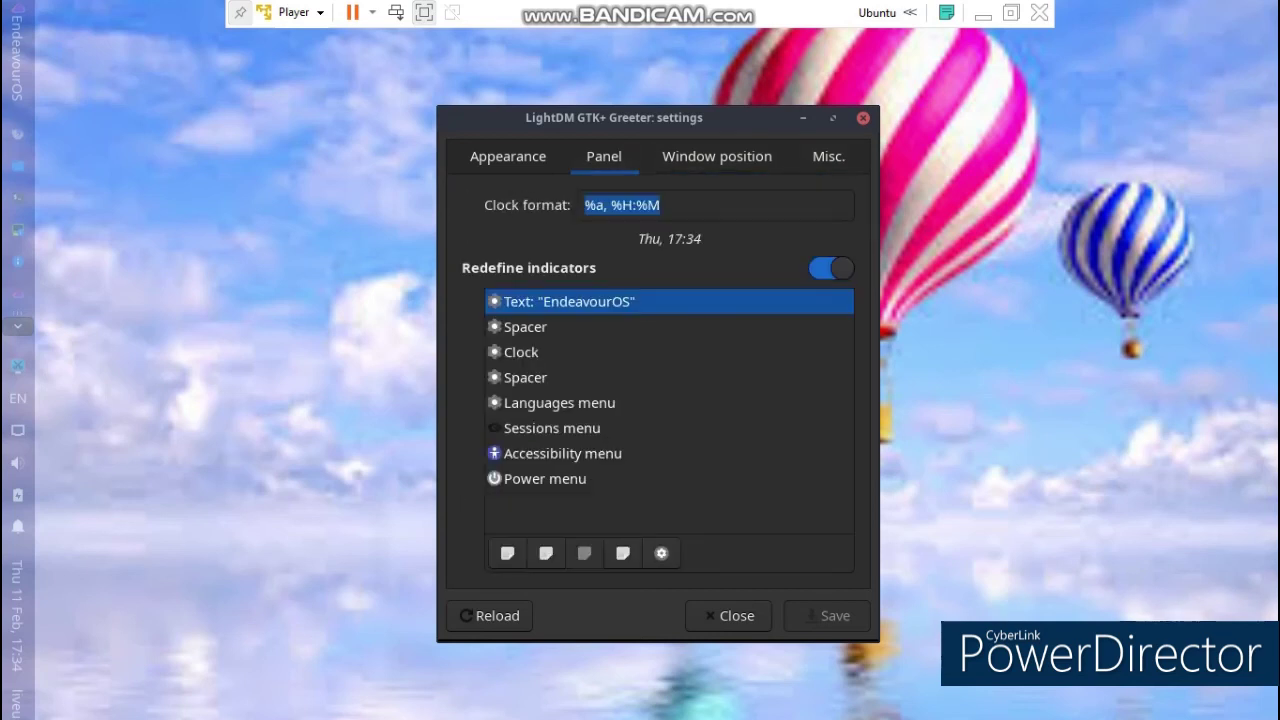
key(ctrl+Page_Up)
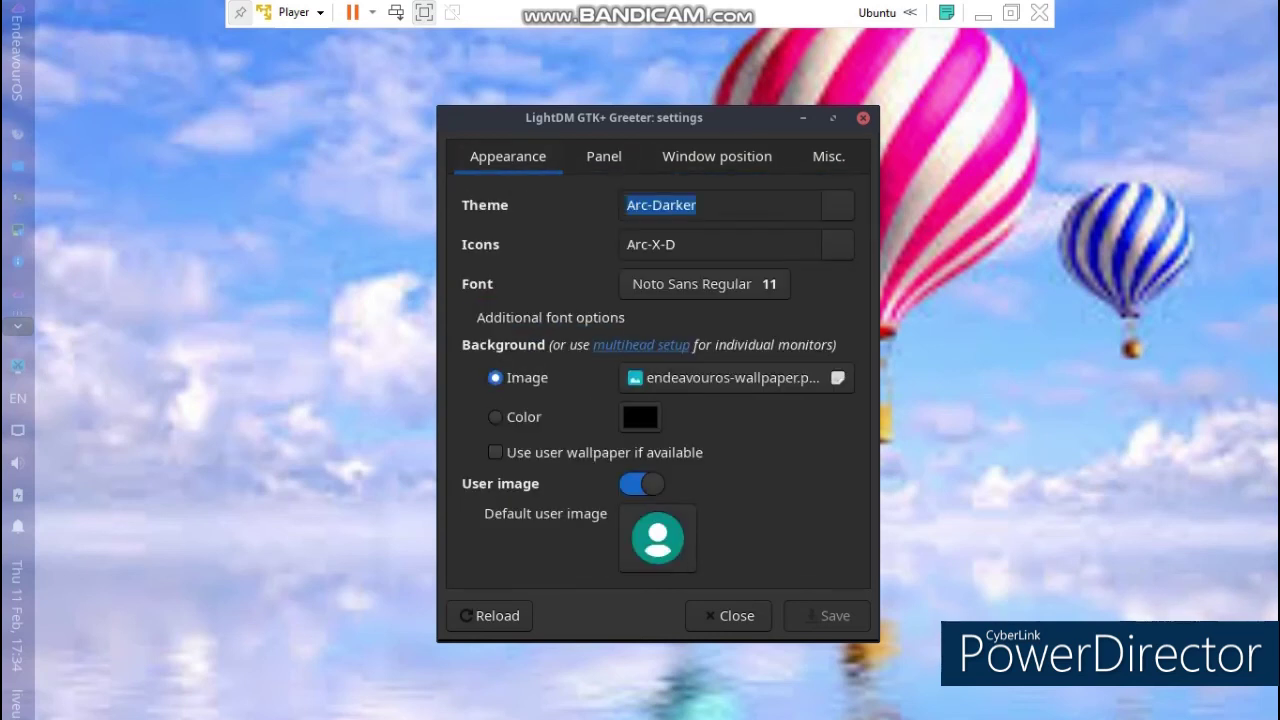
Open the icon chooser for the greeter's default user image and cancel it
click(657, 538)
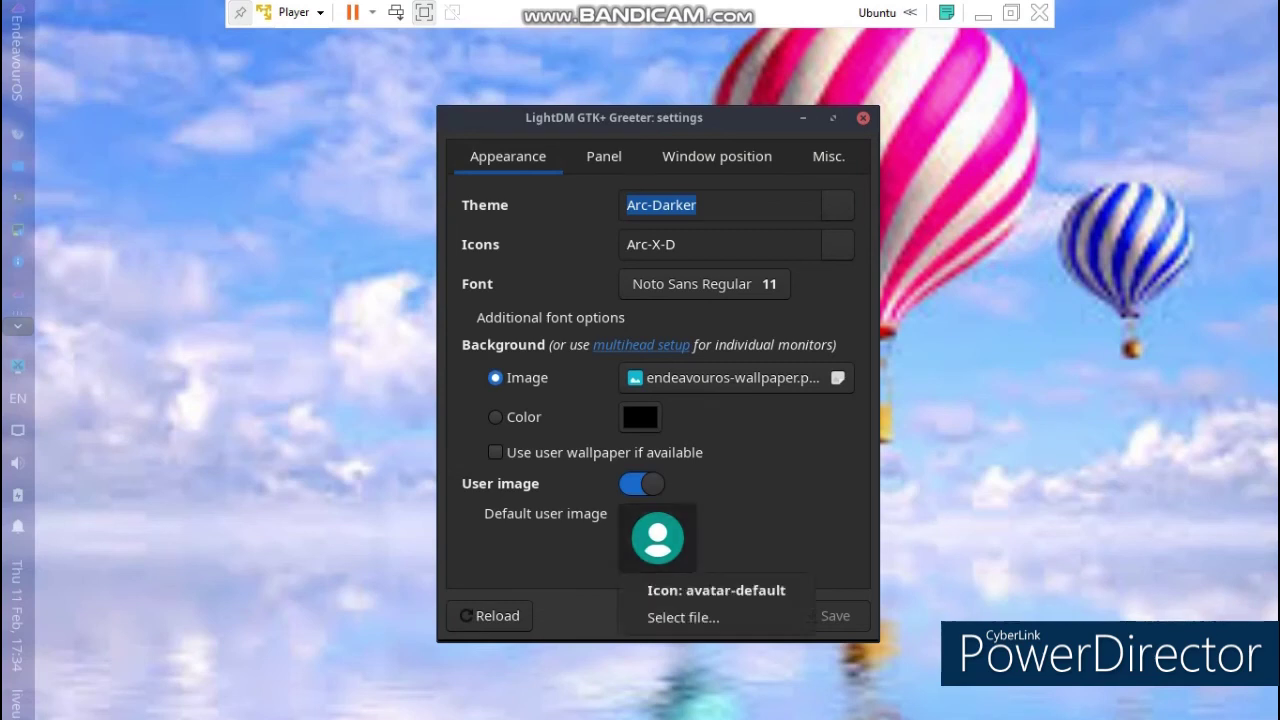
key(Down)
key(Return)
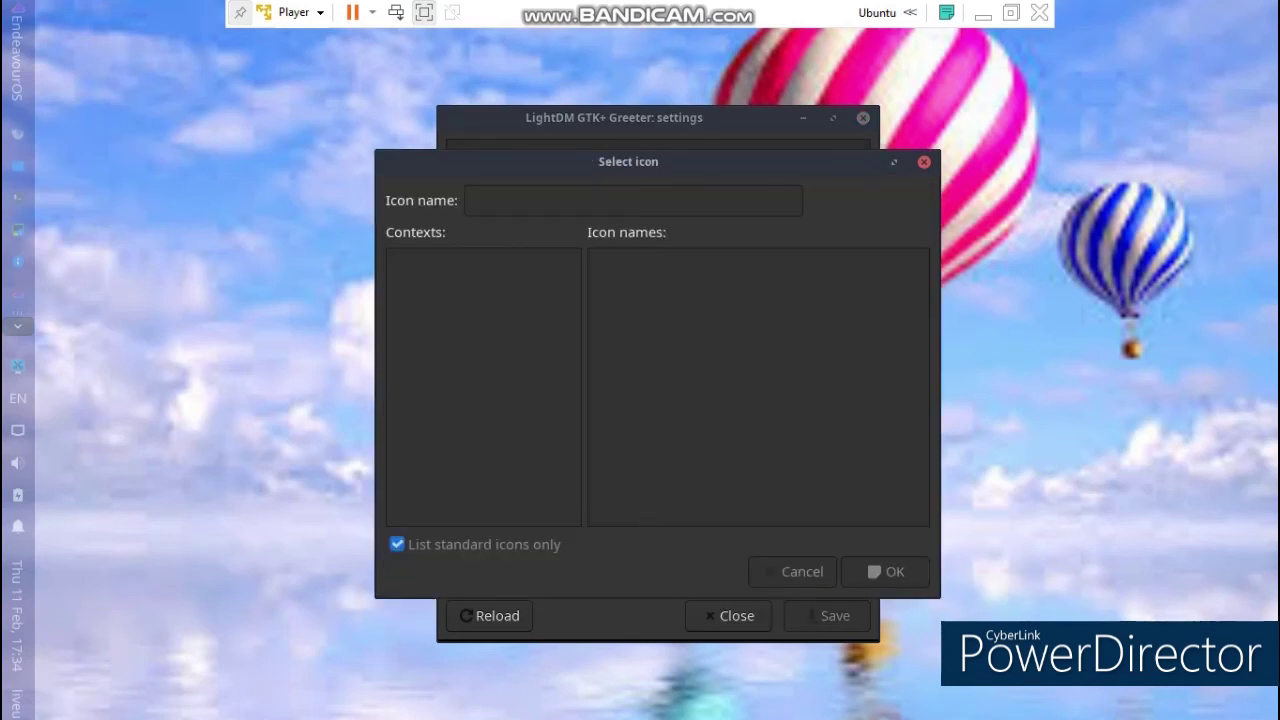
click(792, 572)
Browse for a default user image file without choosing one, and close the LightDM GTK+ Greeter settings
click(657, 538)
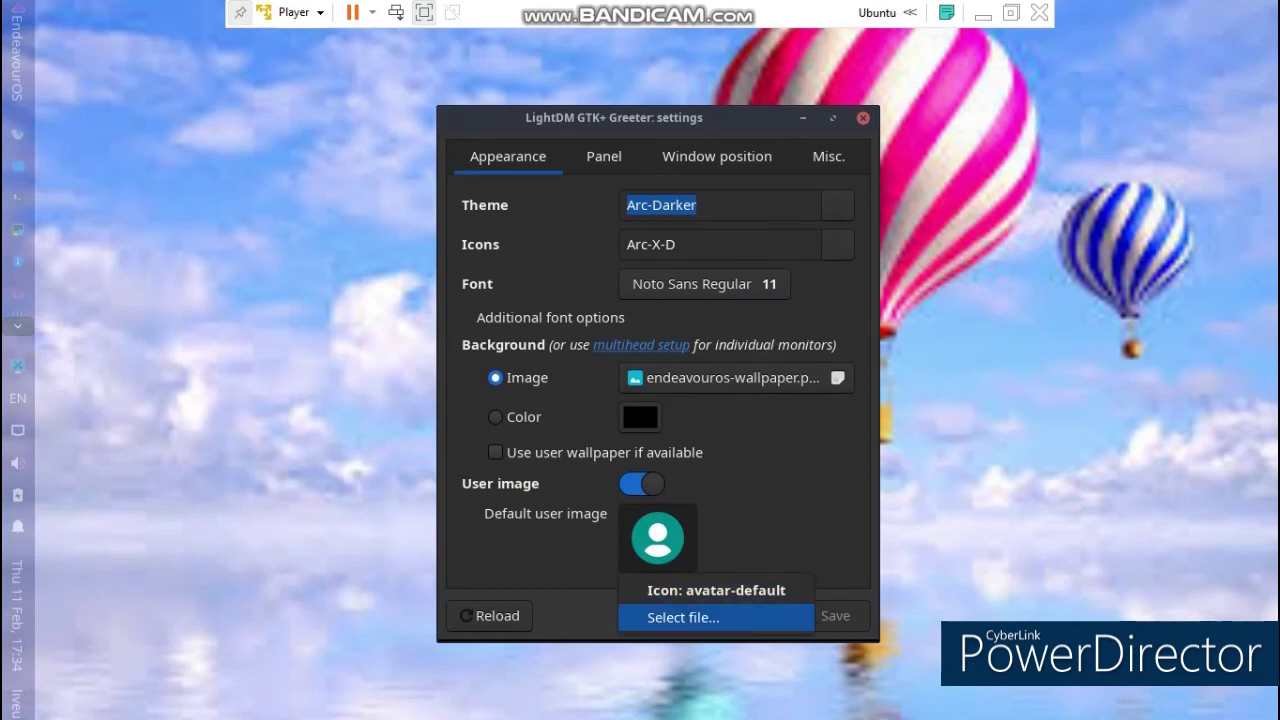
key(Up)
key(Down)
key(Return)
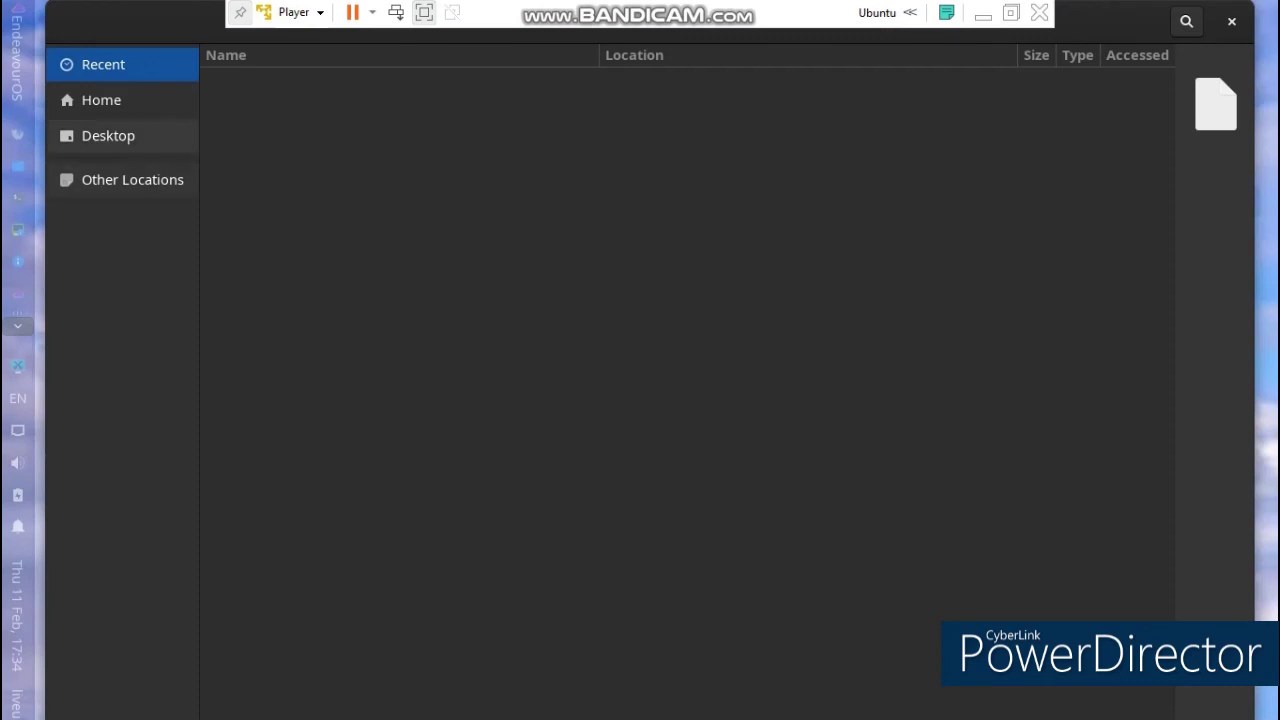
click(101, 100)
click(132, 180)
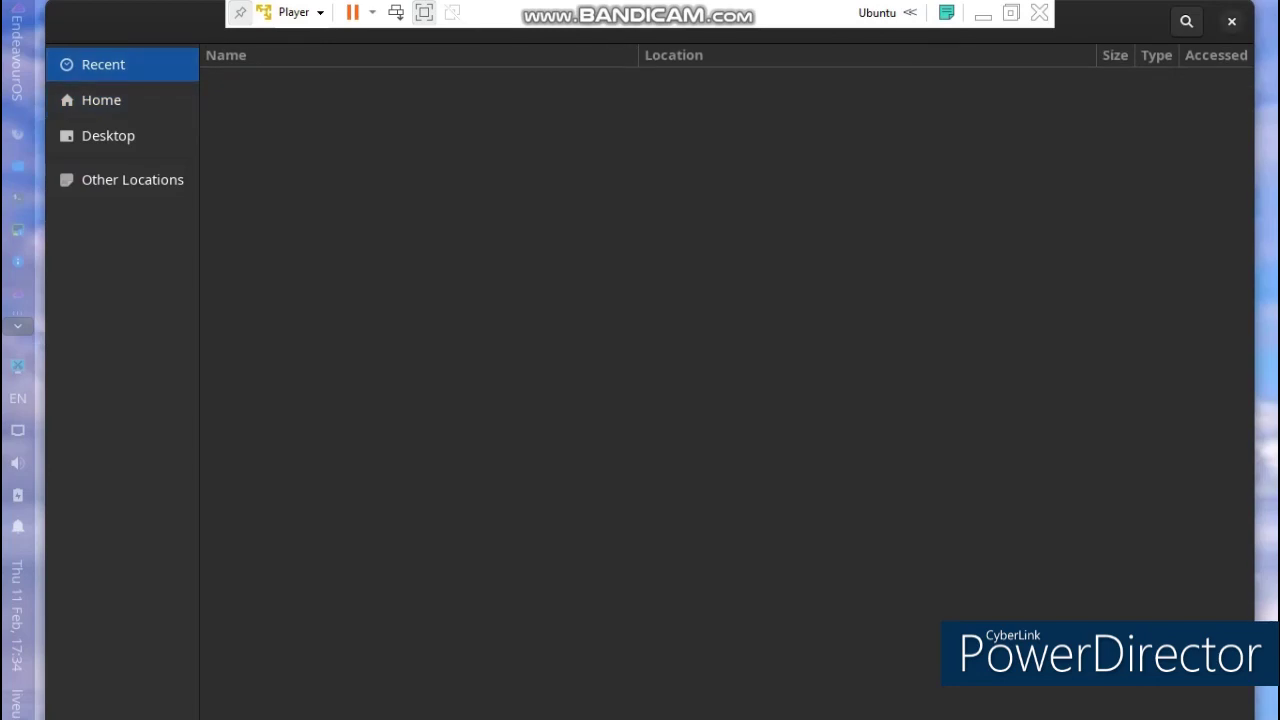
click(1231, 21)
click(863, 118)
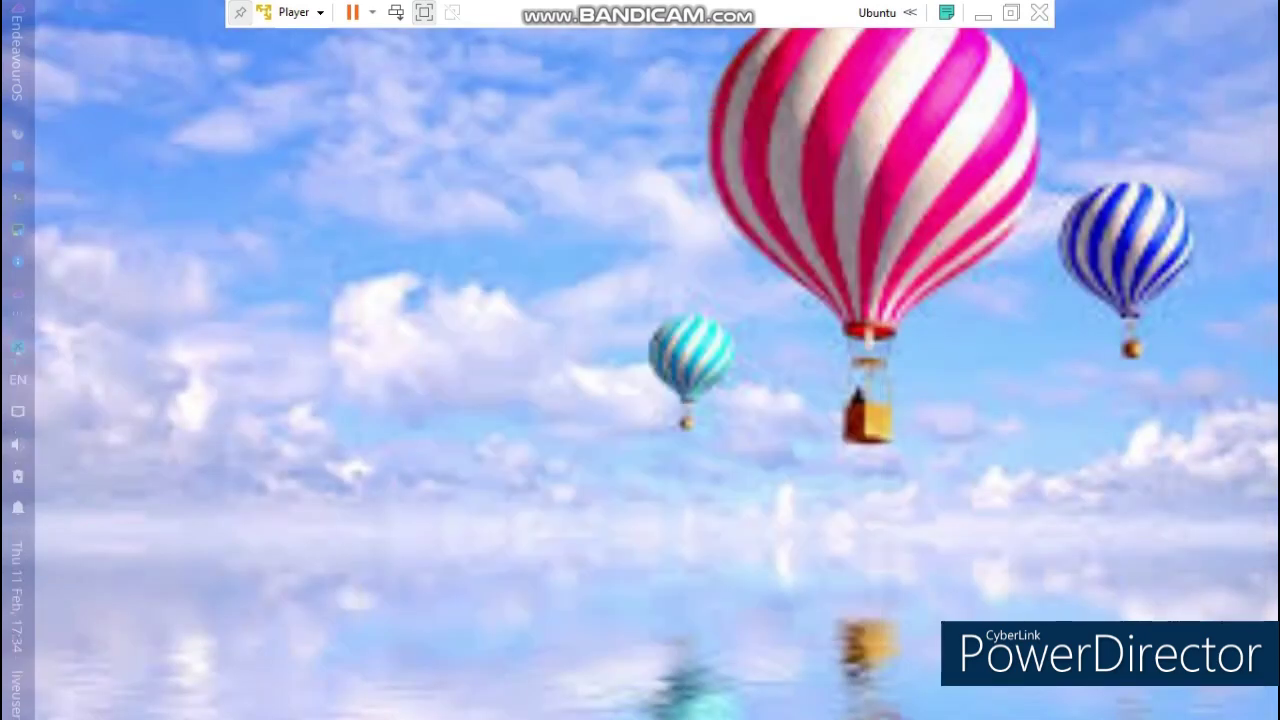
Look through the Settings category and open the Window Manager settings
click(17, 55)
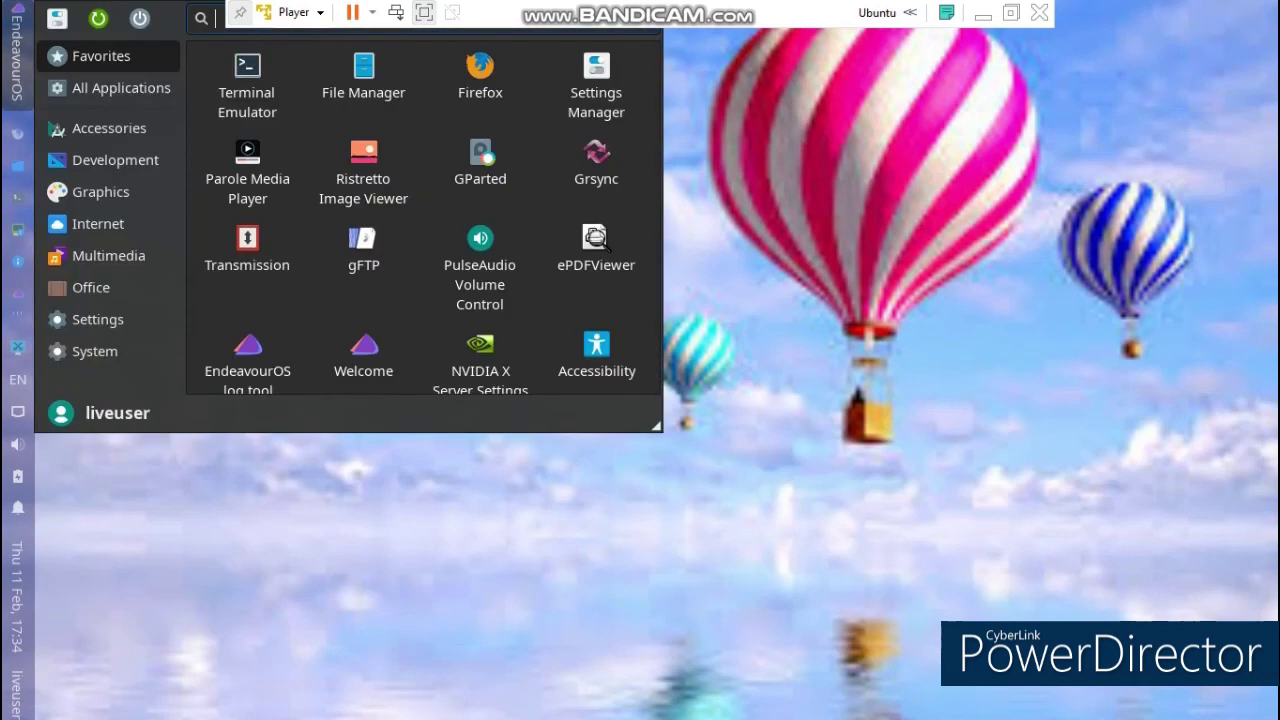
scroll(432, 217, down, 1)
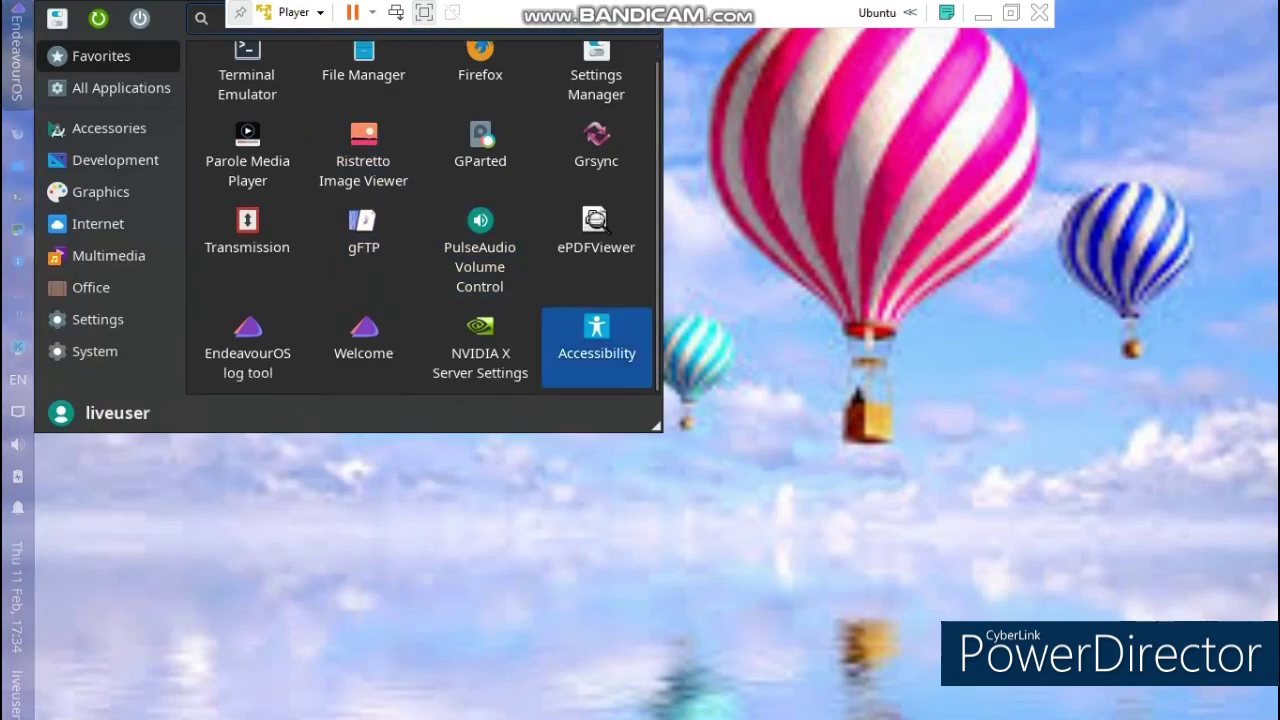
click(112, 320)
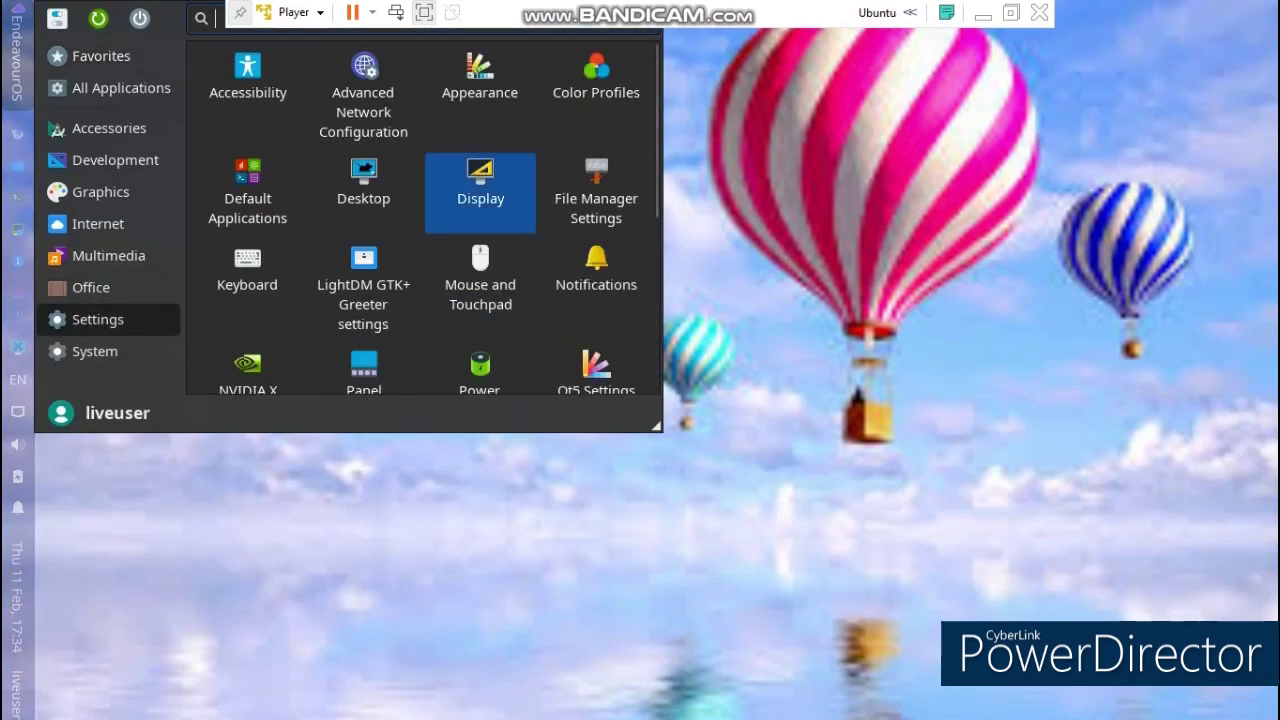
scroll(480, 200, down, 3)
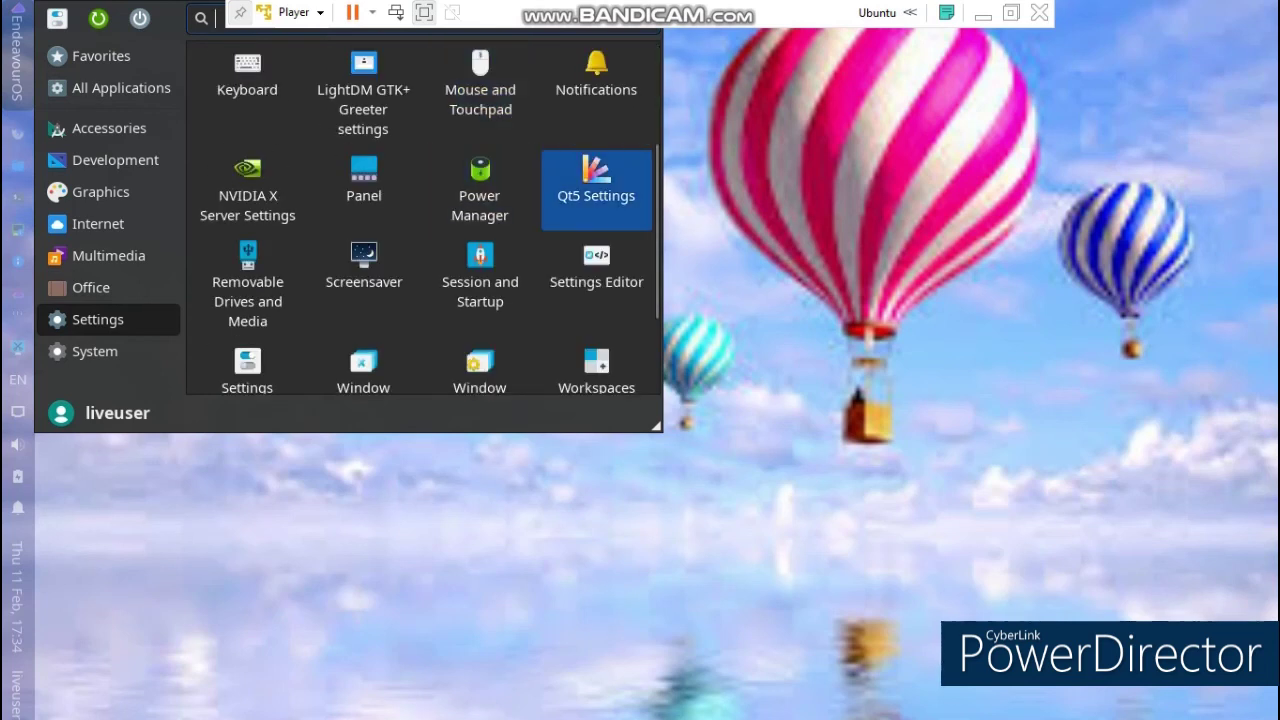
scroll(596, 190, down, 2)
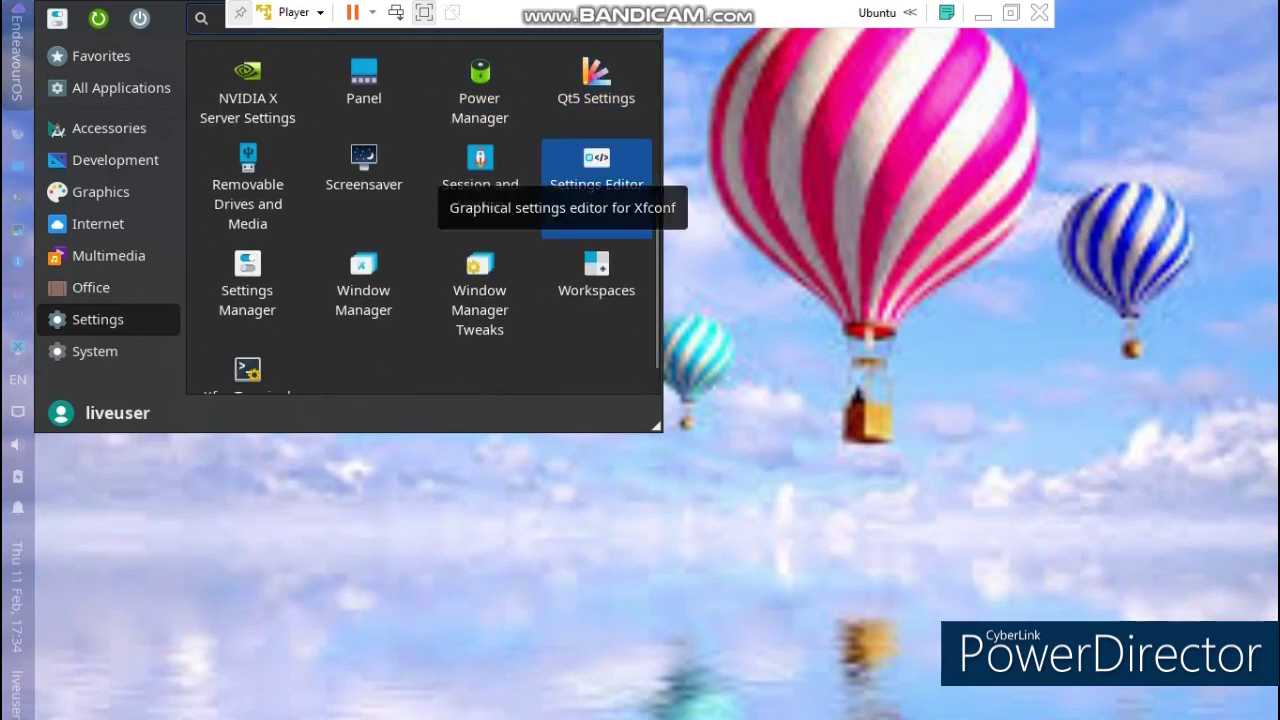
scroll(596, 190, down, 1)
click(363, 250)
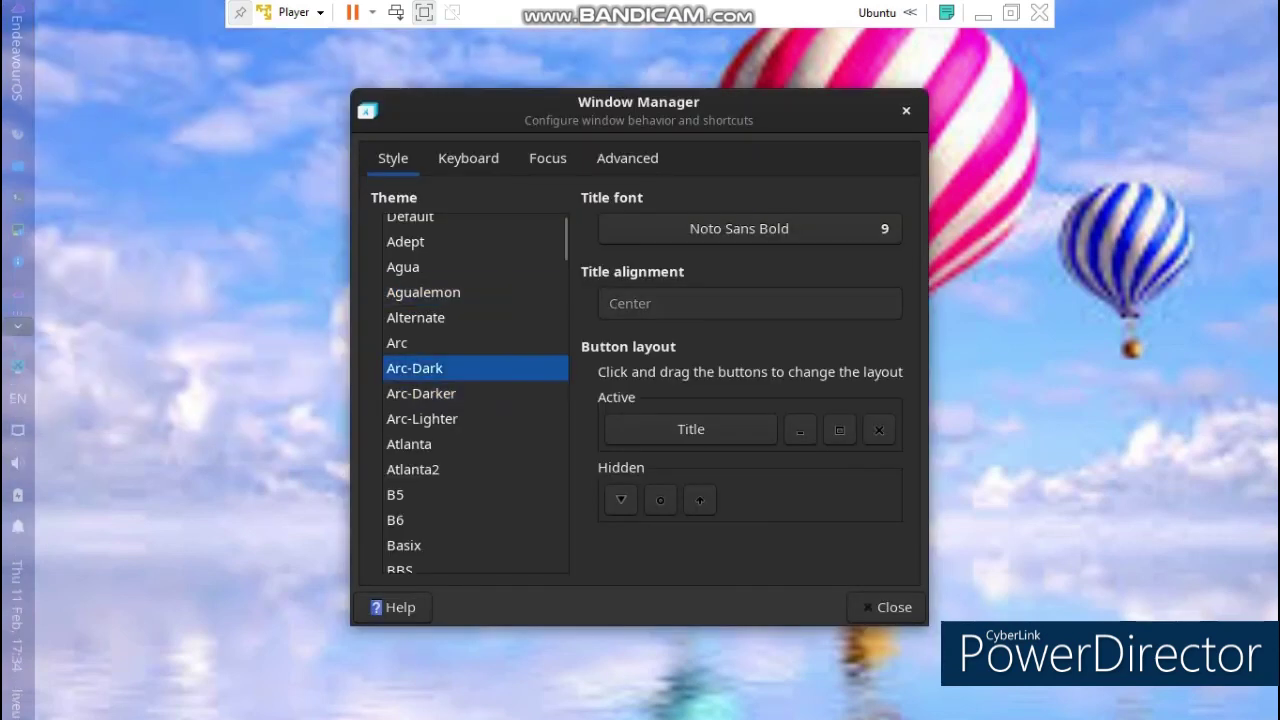
Try the B5 window theme, apply the Buzz theme, and close the Window Manager settings
scroll(475, 393, down, 4)
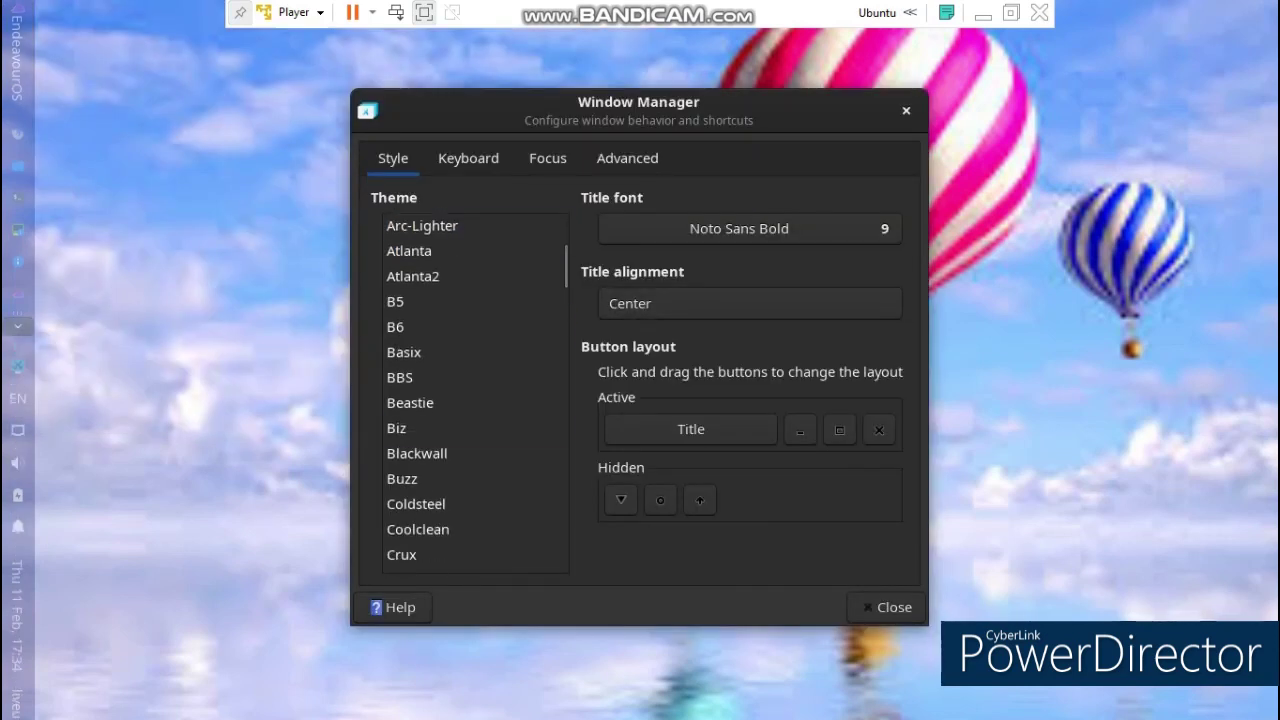
key(Up)
key(Up)
key(Up)
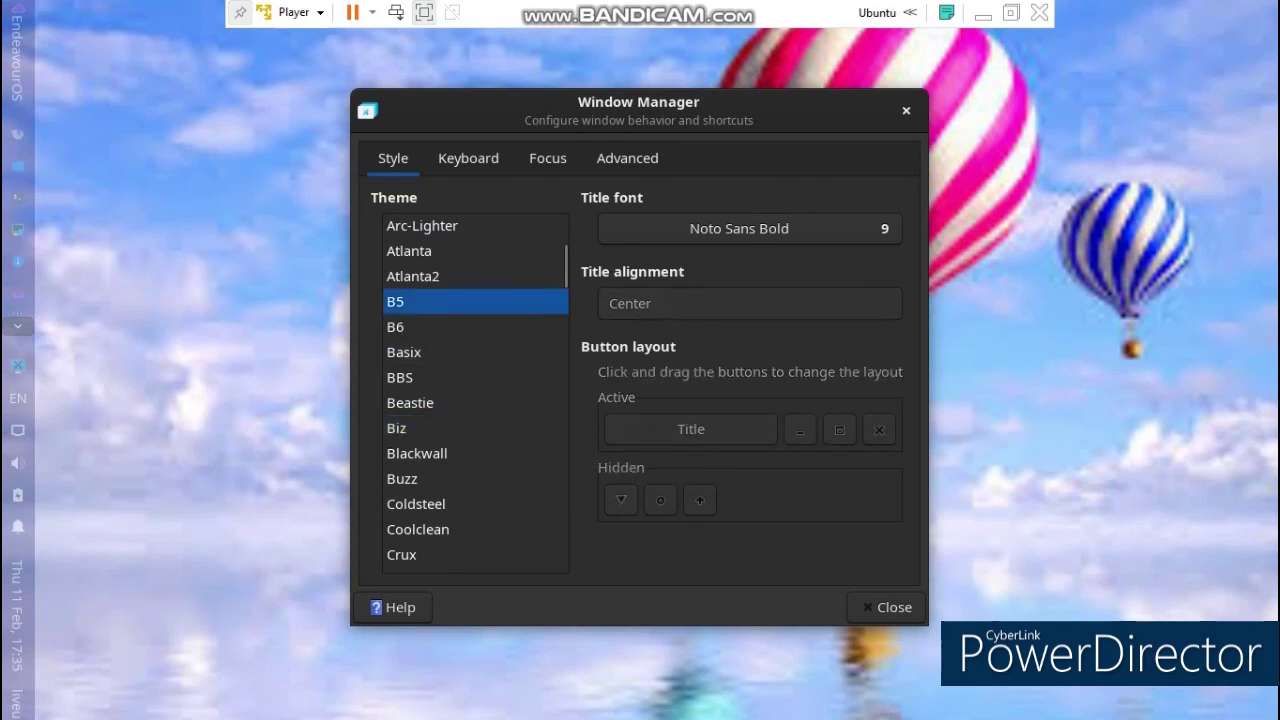
click(402, 479)
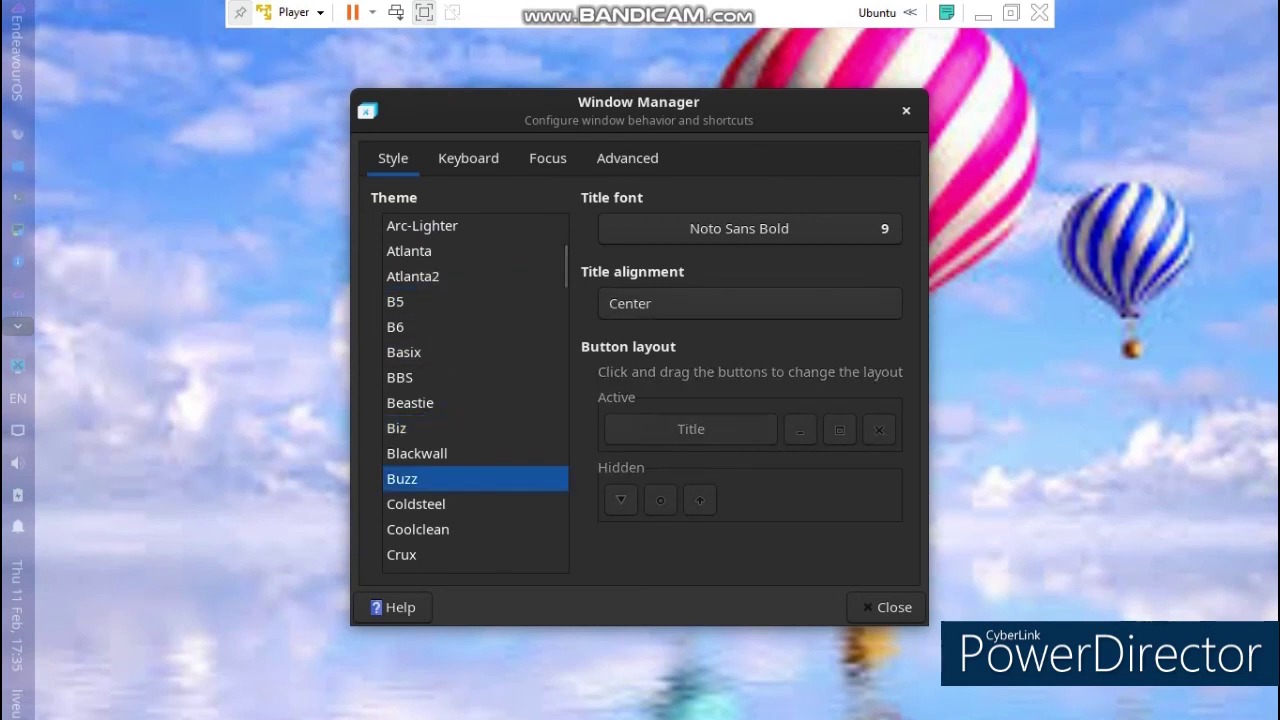
click(906, 111)
Open System Profiler and Benchmark from the System category, move its window toward the desktop's centre to view the computer summary, and close it
click(17, 58)
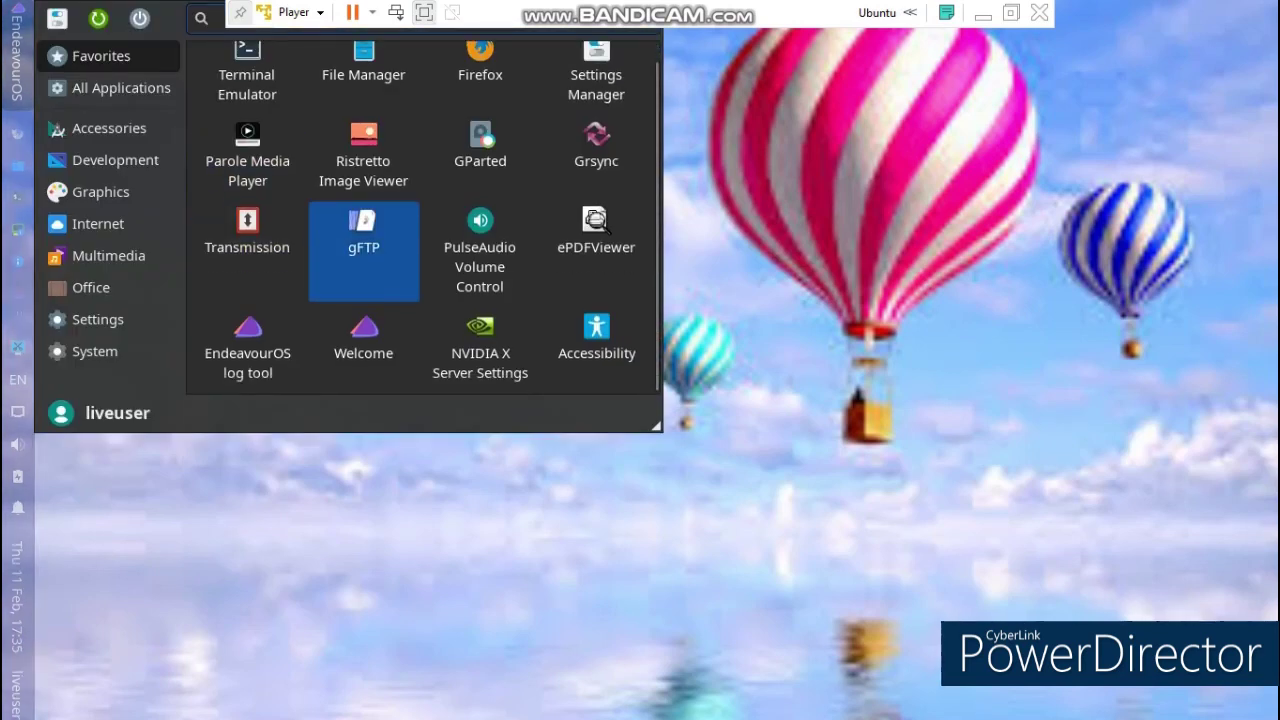
click(97, 319)
click(95, 351)
scroll(363, 268, down, 3)
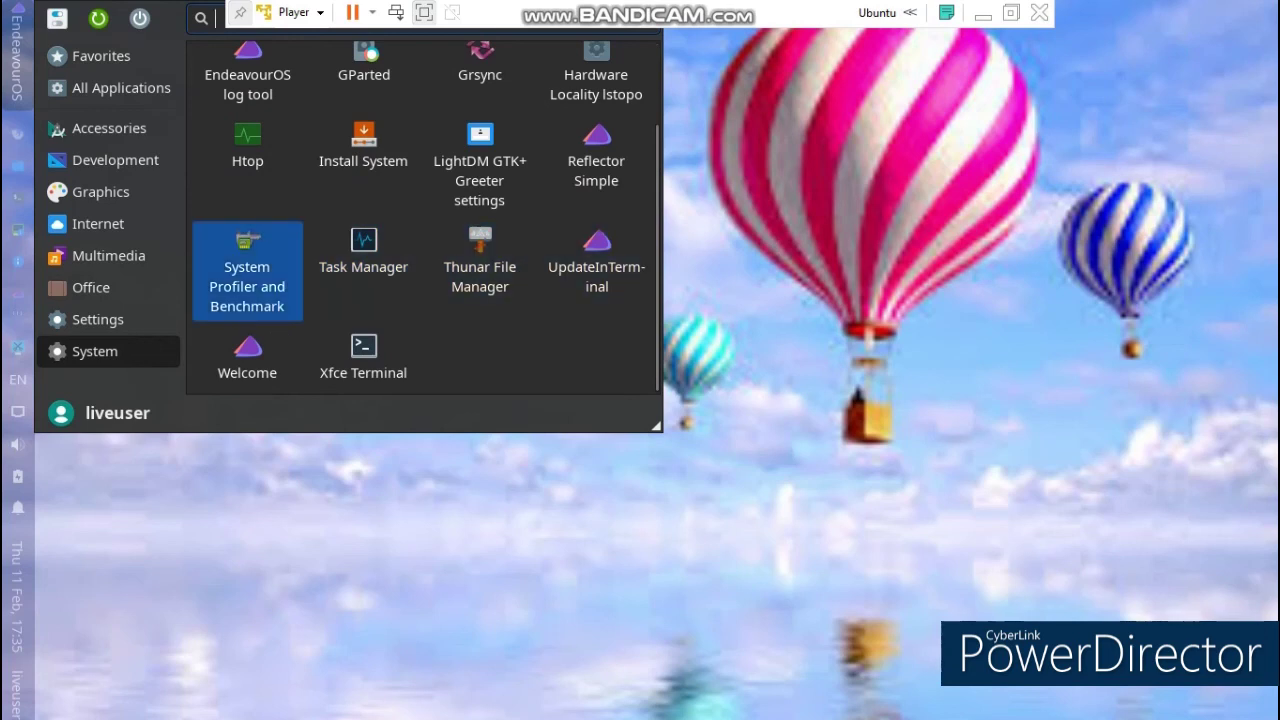
click(247, 272)
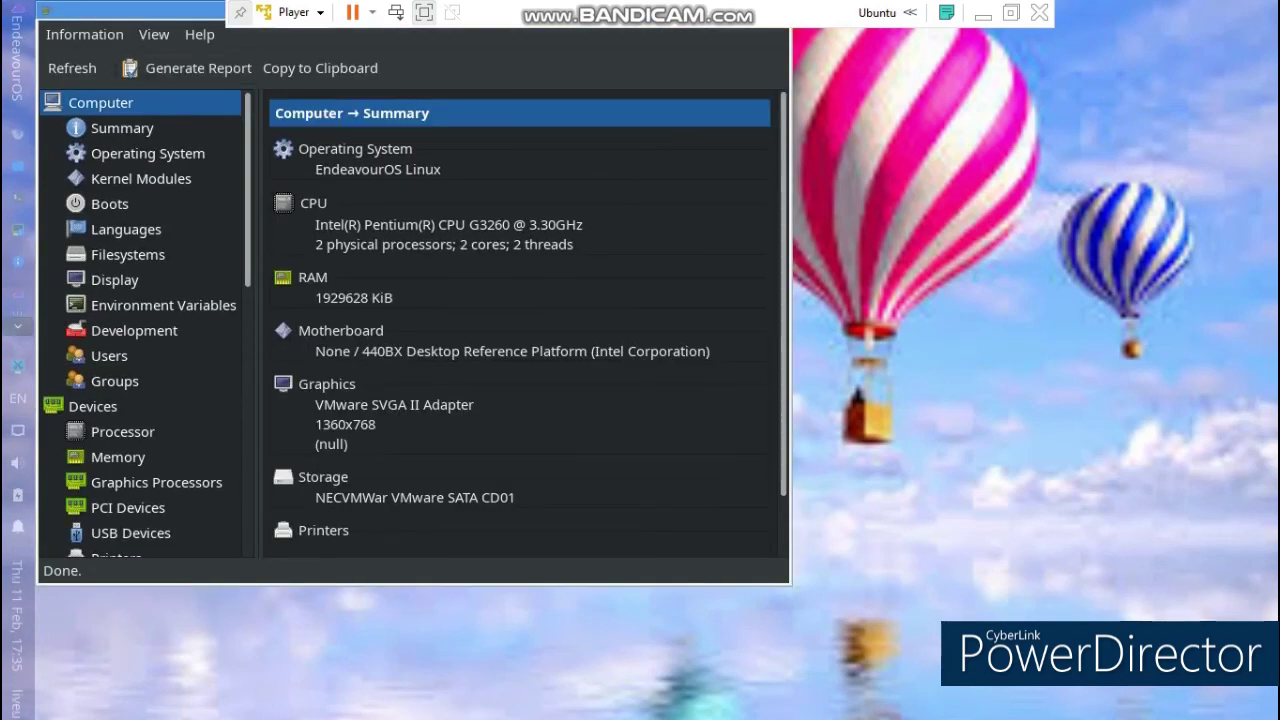
drag(140, 11, 328, 94)
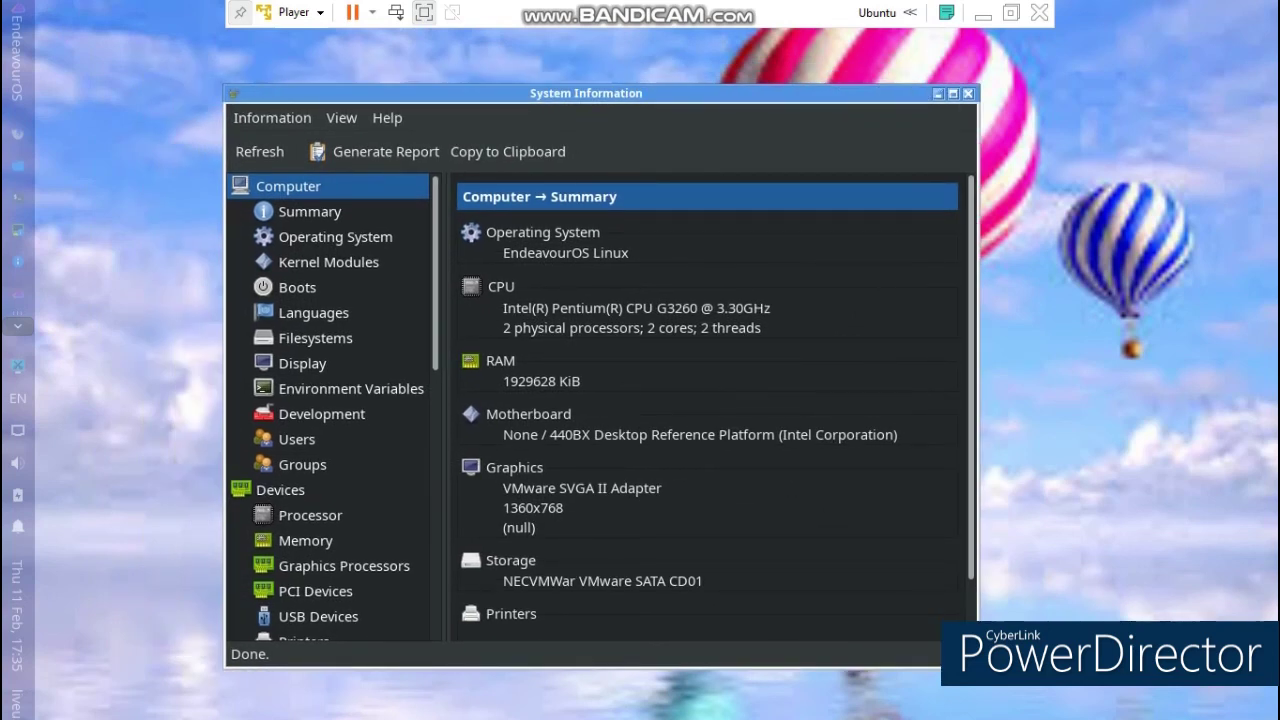
click(968, 94)
Open the EndeavourOS log tool from the favorites, view its log options, and minimize the virtual machine window
click(17, 55)
click(17, 55)
key(super)
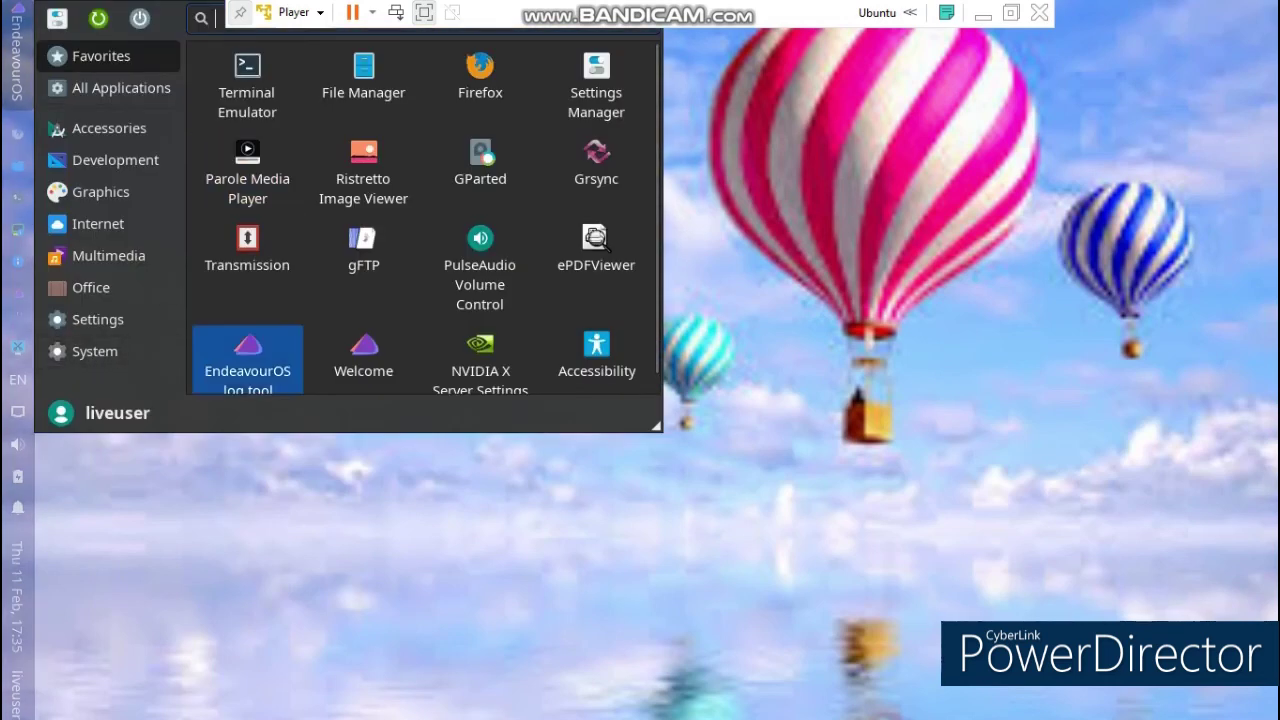
scroll(250, 360, down, 1)
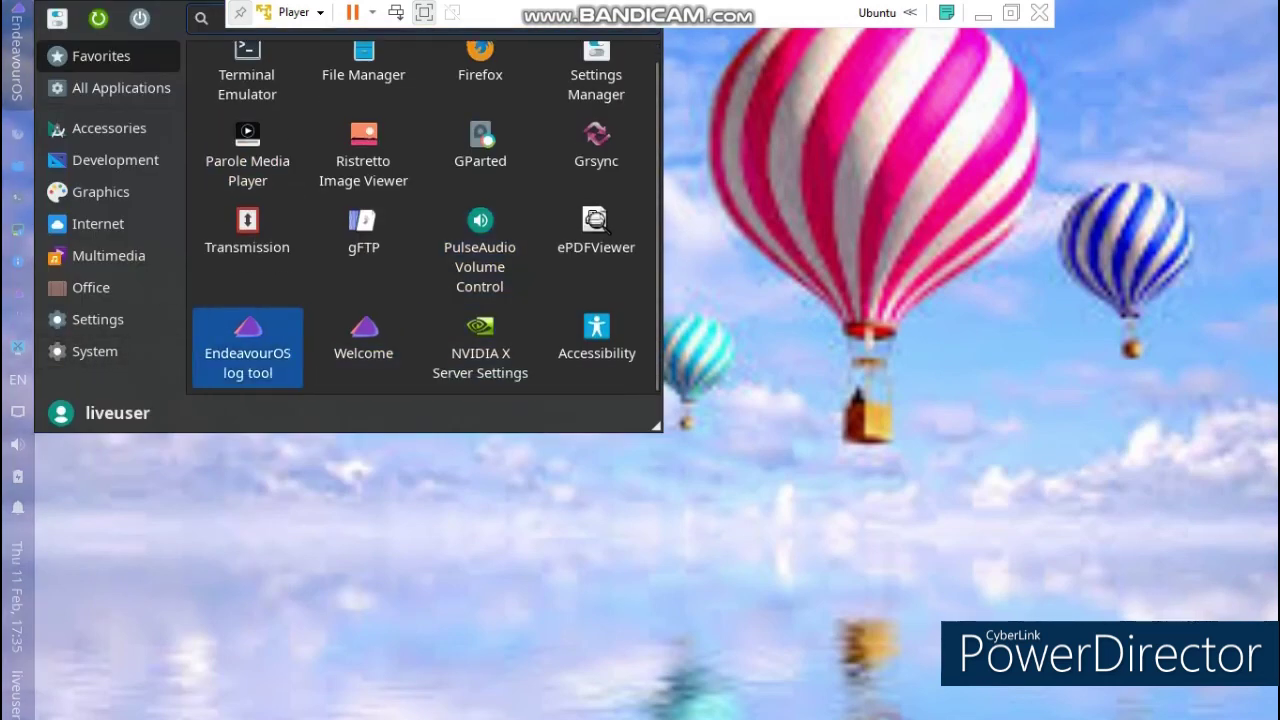
click(277, 345)
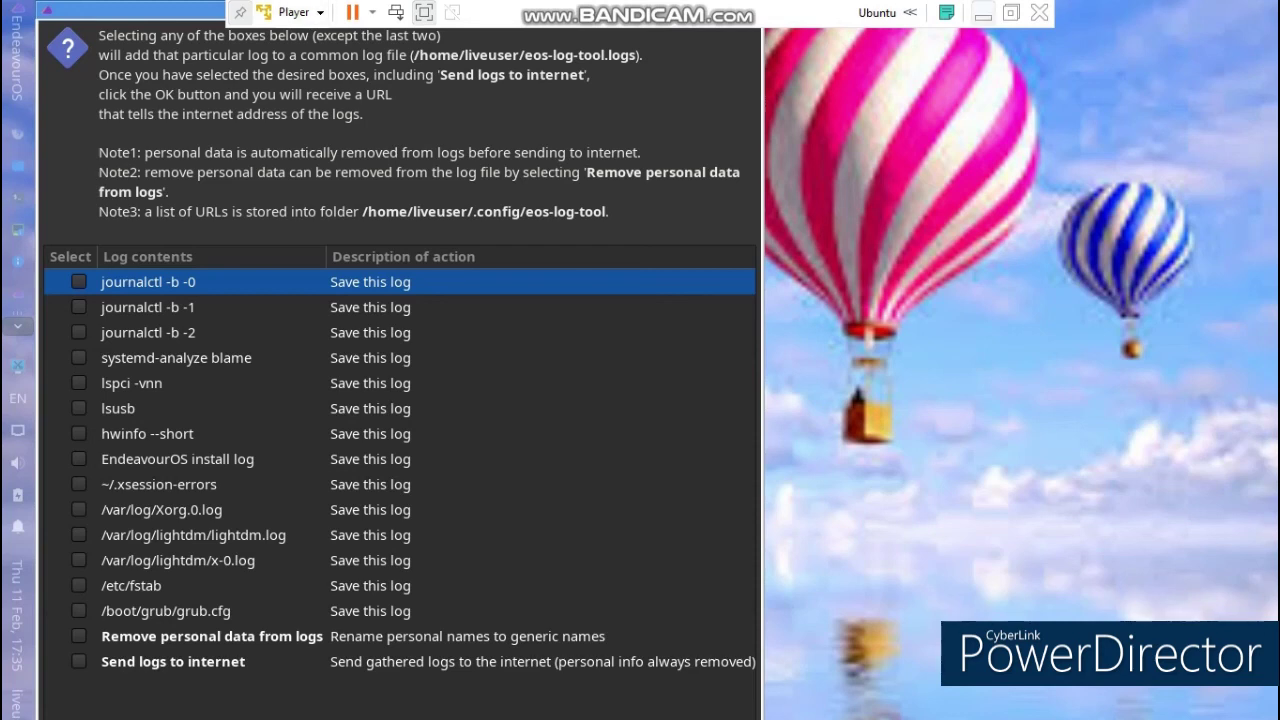
click(983, 13)
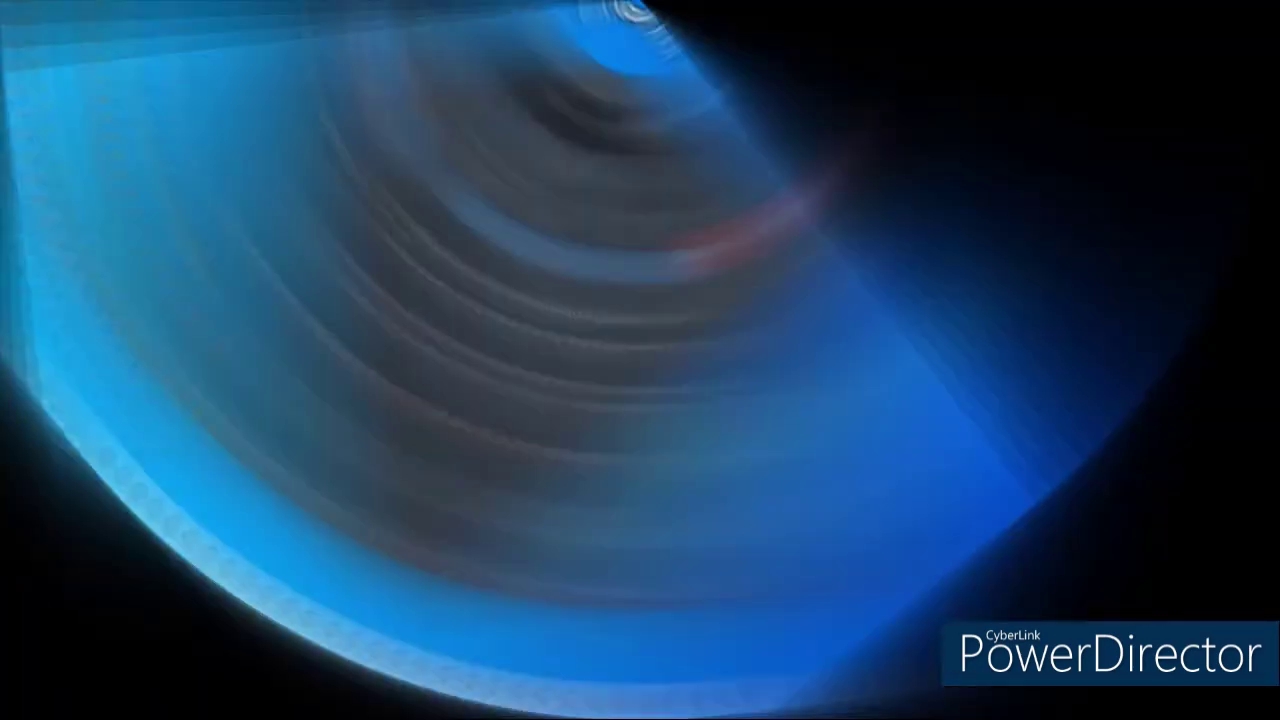